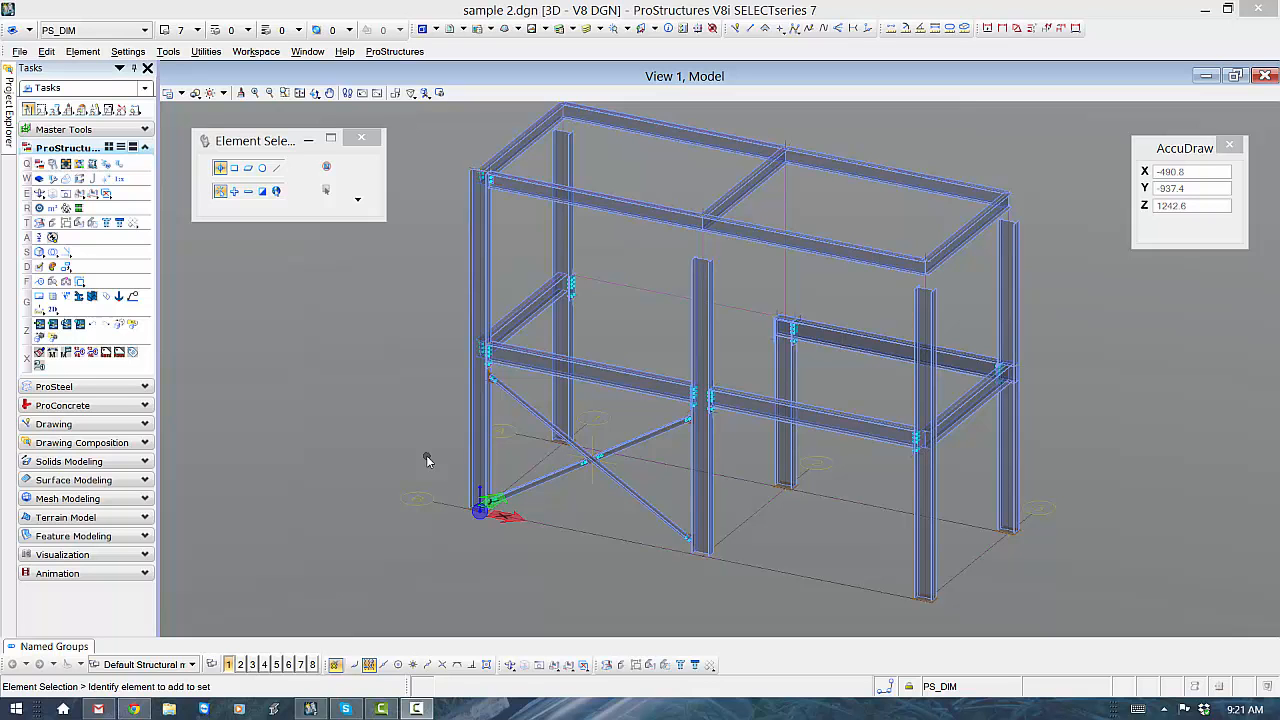
Open the drawing 15002-1001 Rev B.dgn from the recently used ProStructures Detail folder.
{"action": "left_click", "coordinate": [20, 50]}
{"action": "left_click", "coordinate": [40, 81]}
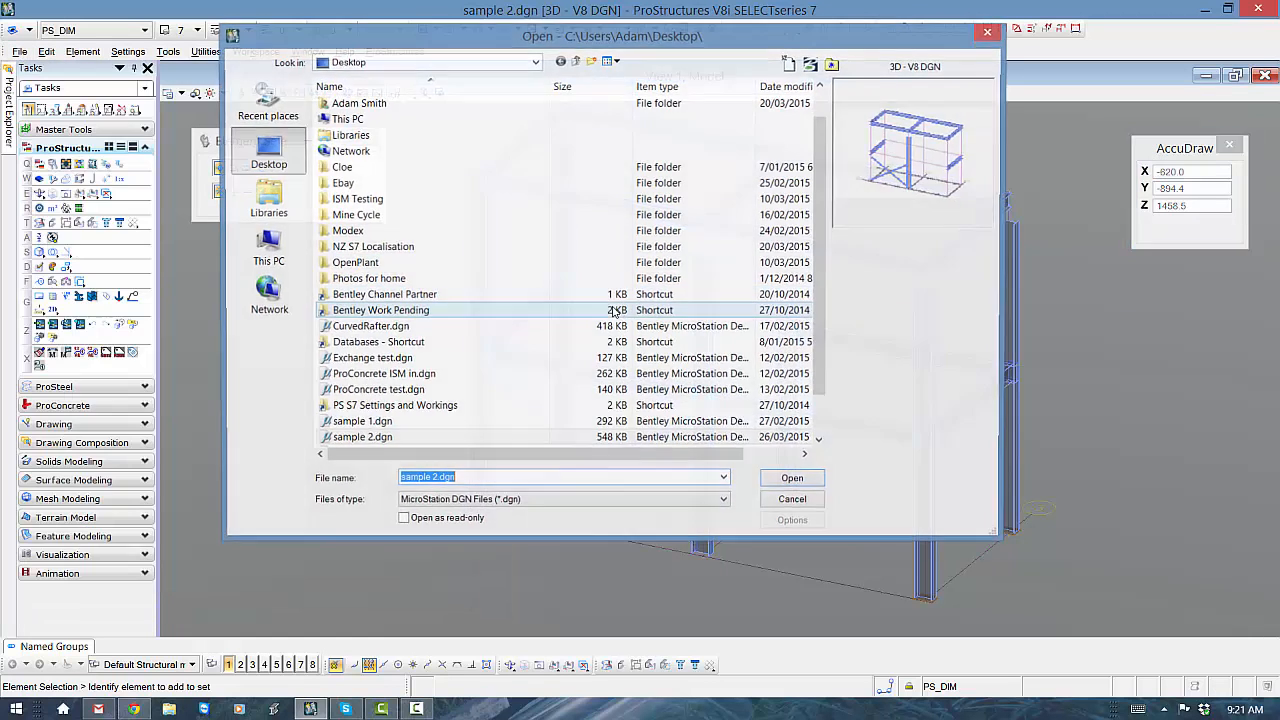
{"action": "left_click", "coordinate": [832, 65]}
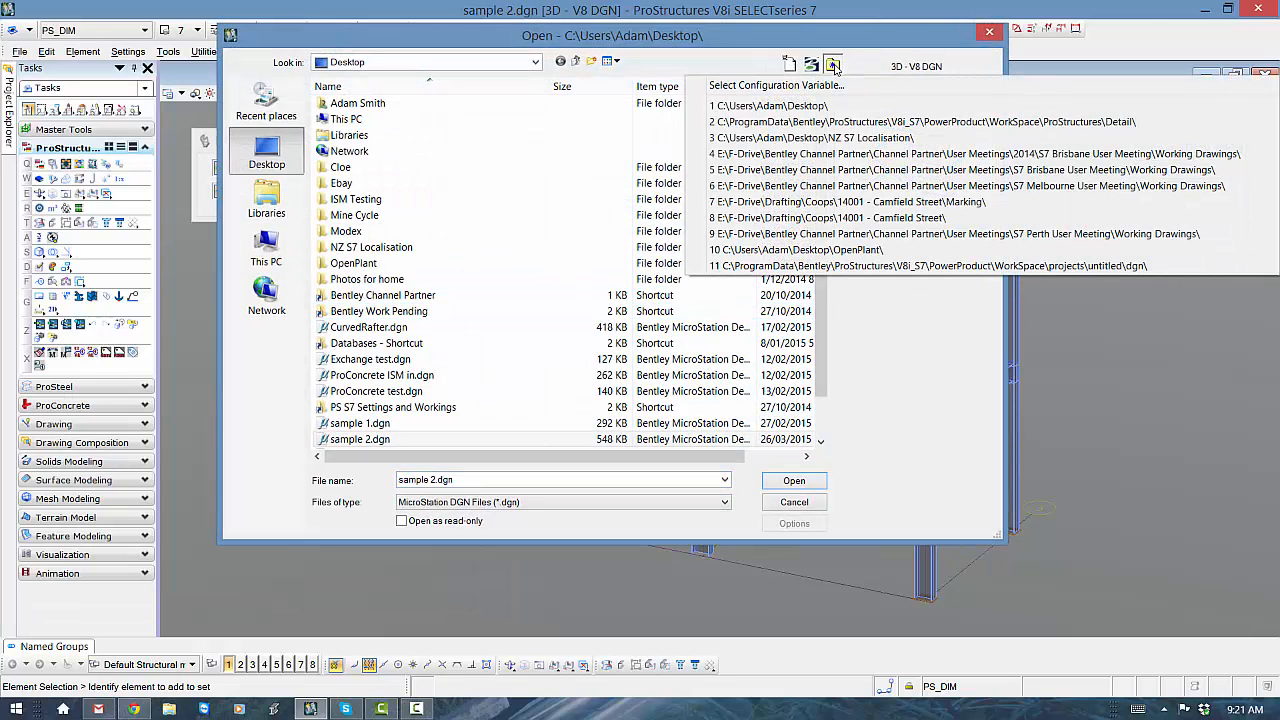
{"action": "left_click", "coordinate": [1022, 123]}
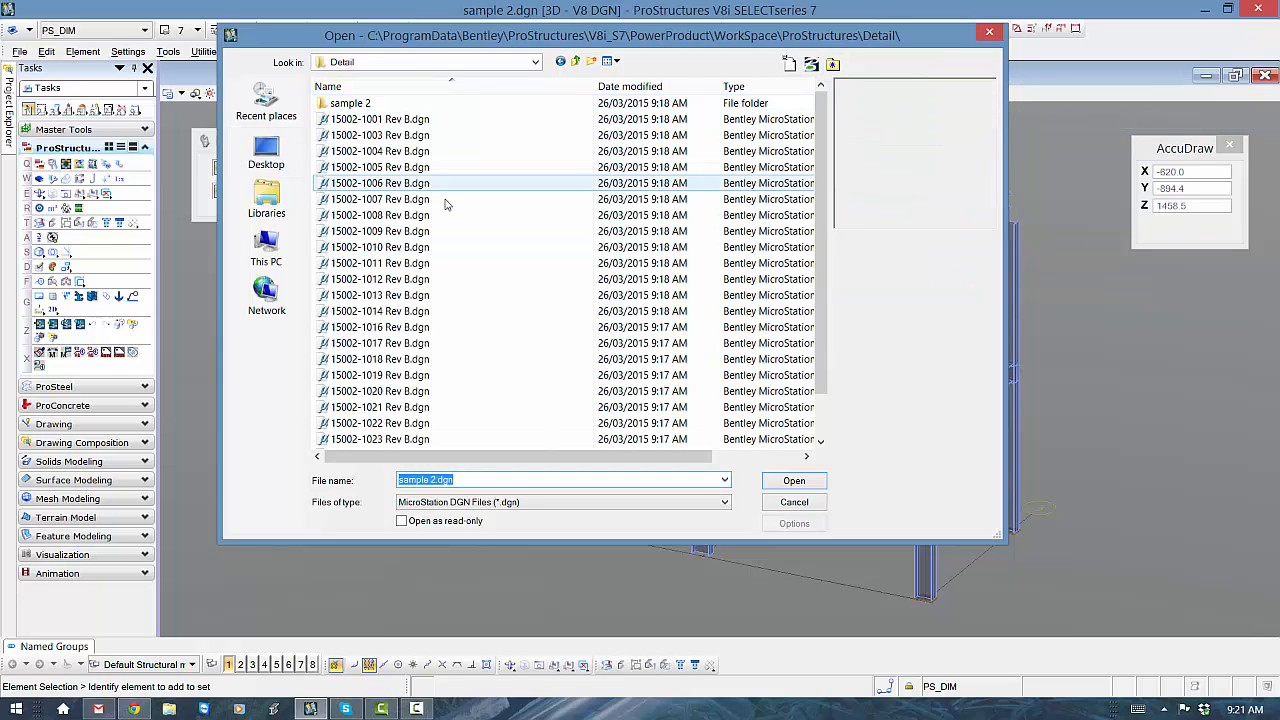
{"action": "left_click_drag", "start_coordinate": [821, 237], "coordinate": [858, 168]}
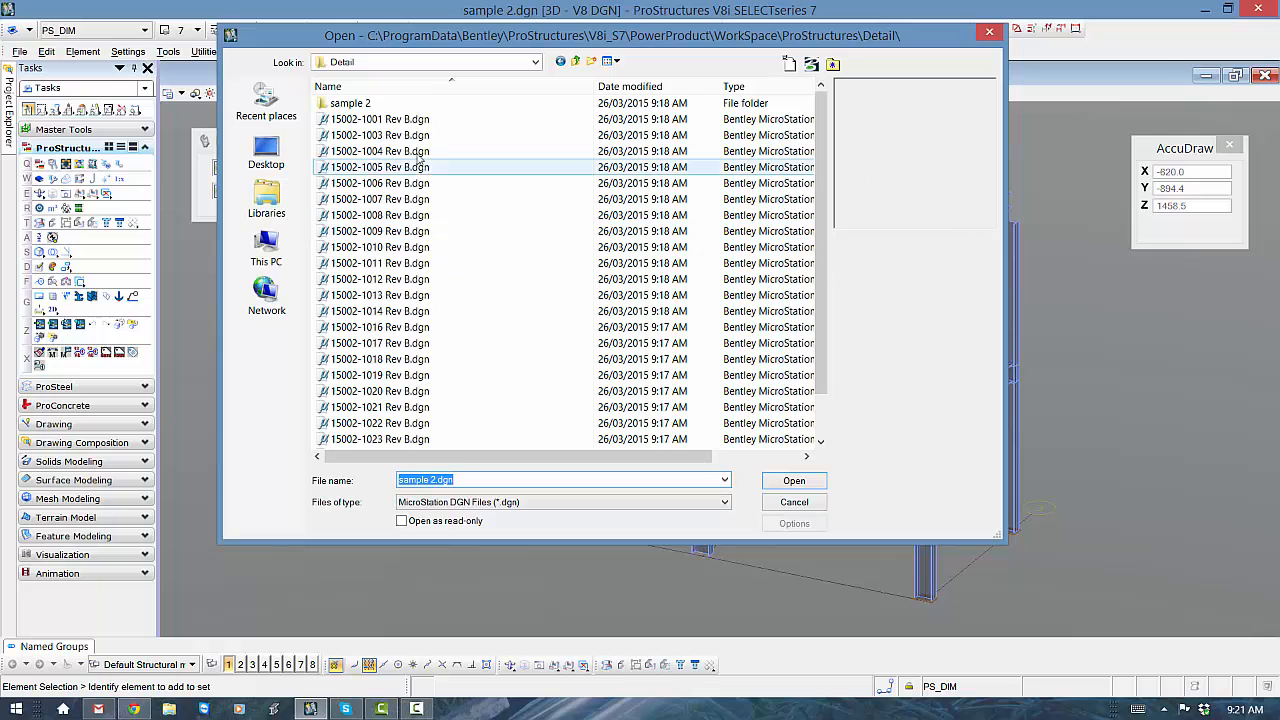
{"action": "left_click", "coordinate": [404, 120]}
{"action": "left_click", "coordinate": [794, 480]}
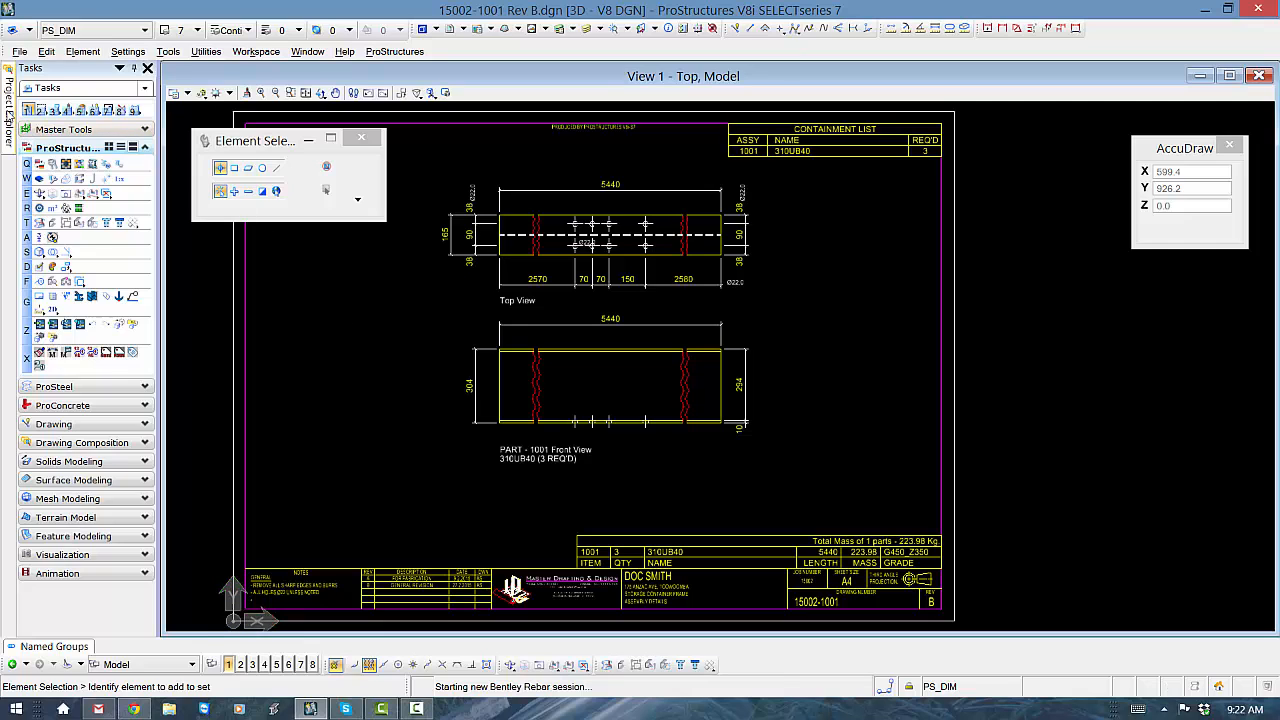
Set the Project Explorer links to Active Directory, expand Designs and widen the pane to show full file names.
{"action": "mouse_move", "coordinate": [8, 112]}
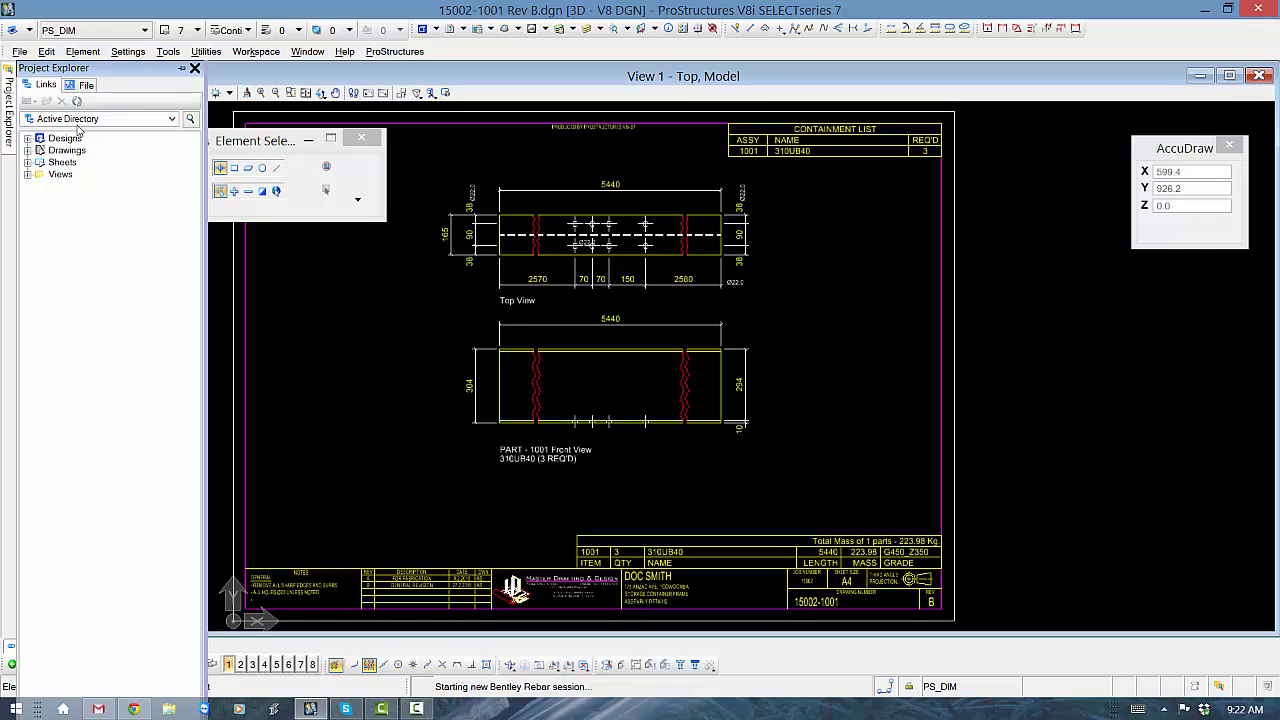
{"action": "left_click", "coordinate": [110, 119]}
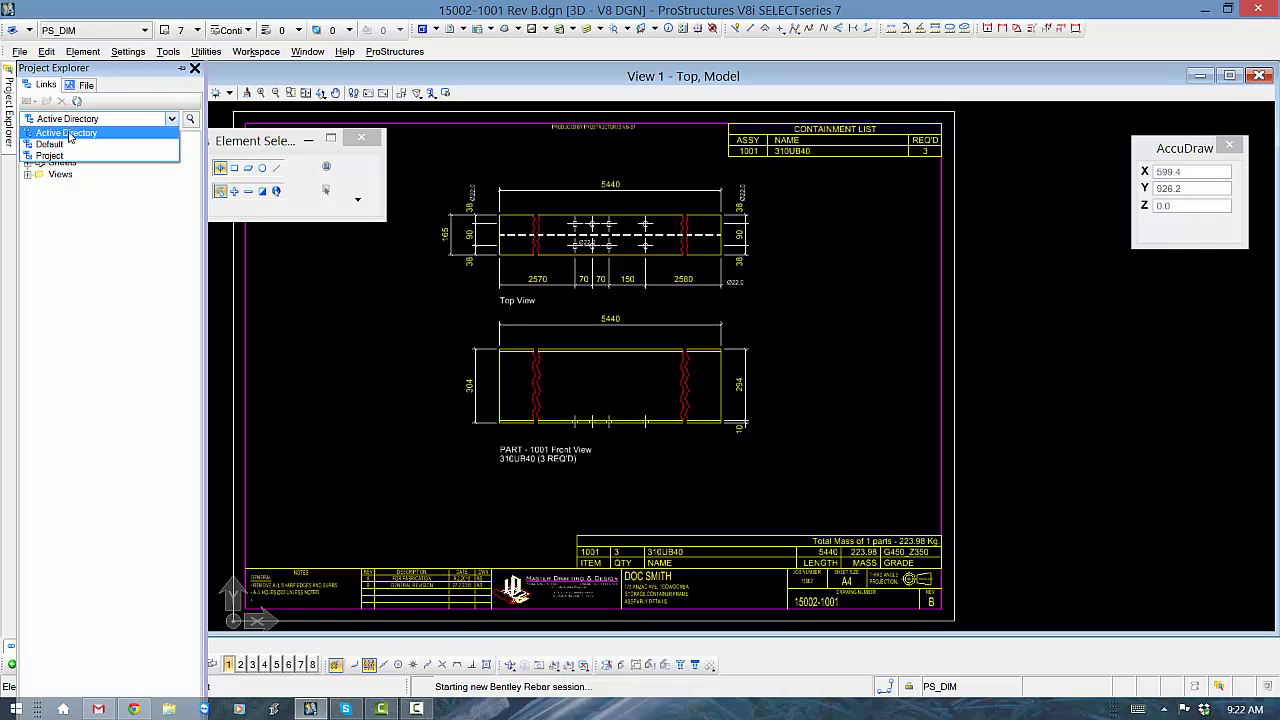
{"action": "left_click", "coordinate": [69, 133]}
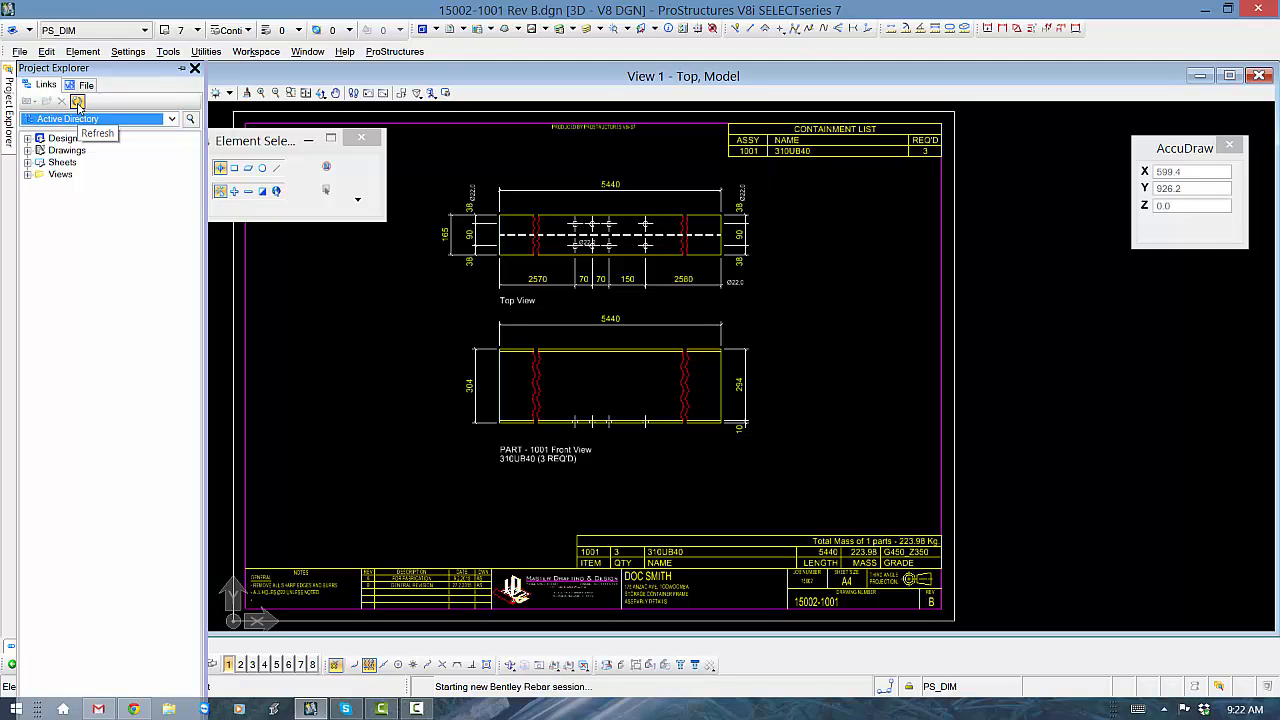
{"action": "left_click", "coordinate": [28, 138]}
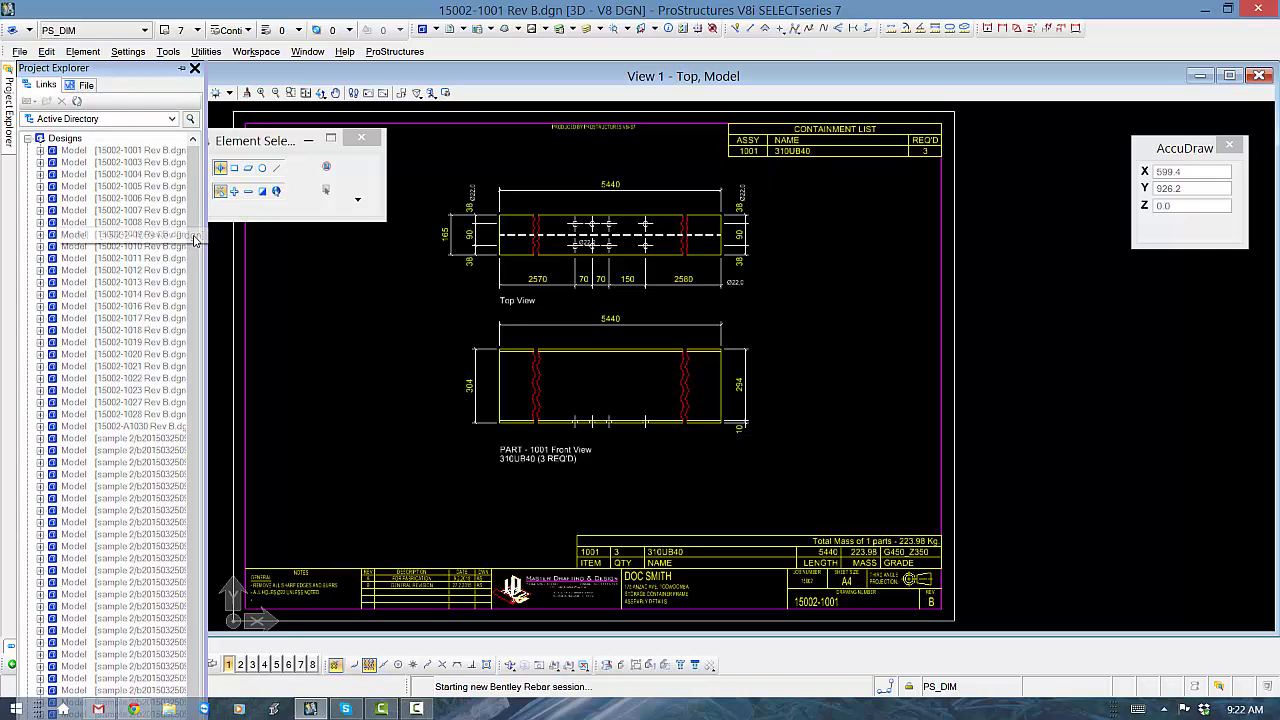
{"action": "left_click_drag", "start_coordinate": [204, 242], "coordinate": [226, 378]}
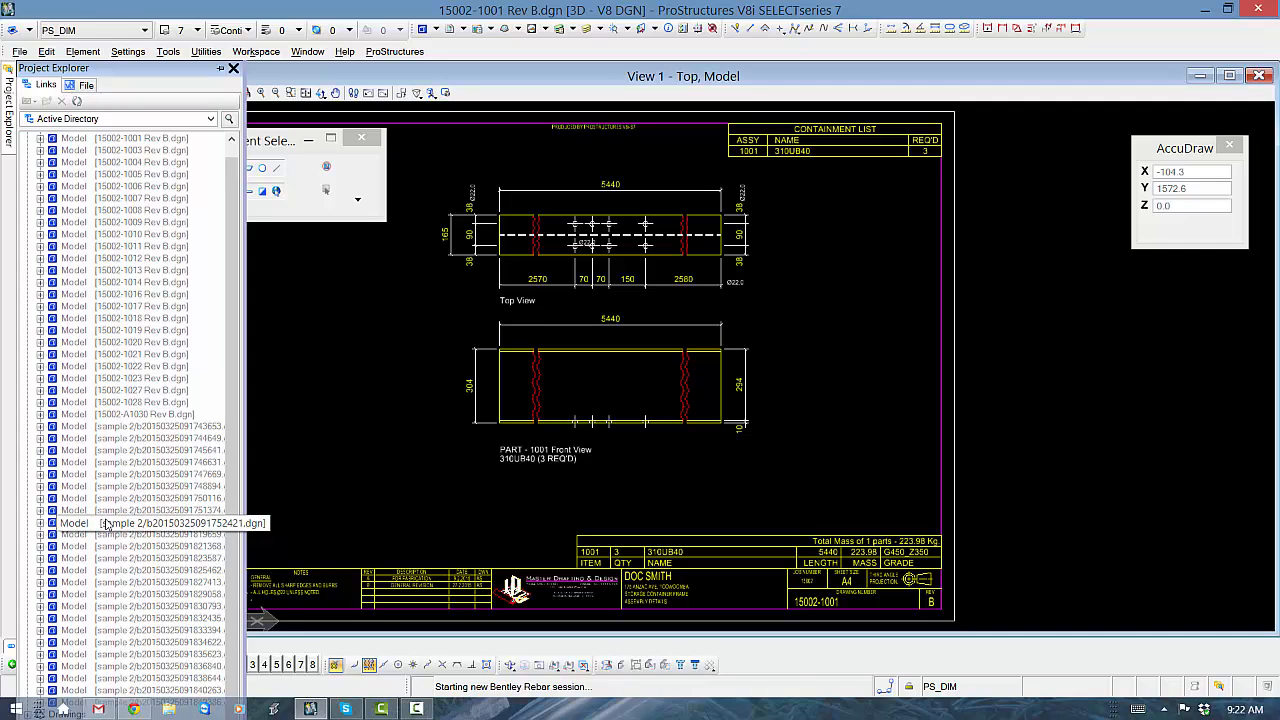
{"action": "left_click_drag", "start_coordinate": [230, 380], "coordinate": [241, 252]}
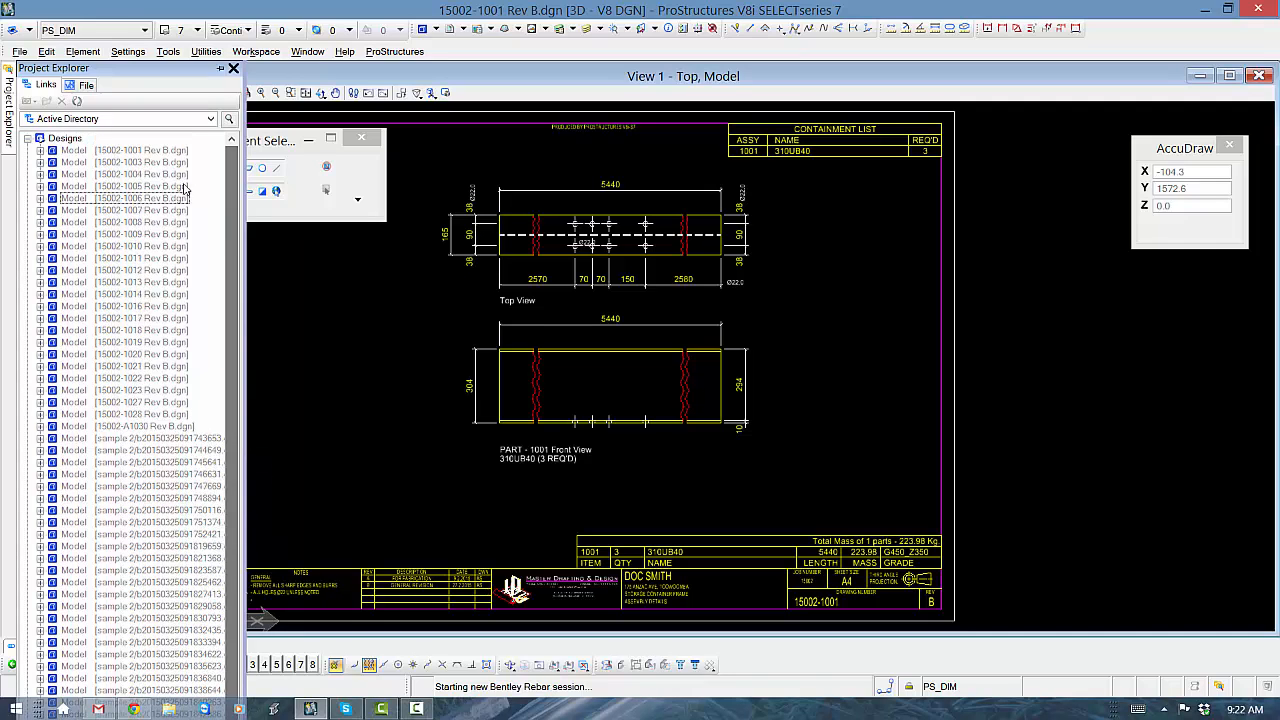
Create print definitions in Print Organizer for the models from 15002-1001 Rev B through 15002-1028 Rev B, and enlarge its window.
{"action": "left_click", "coordinate": [115, 152]}
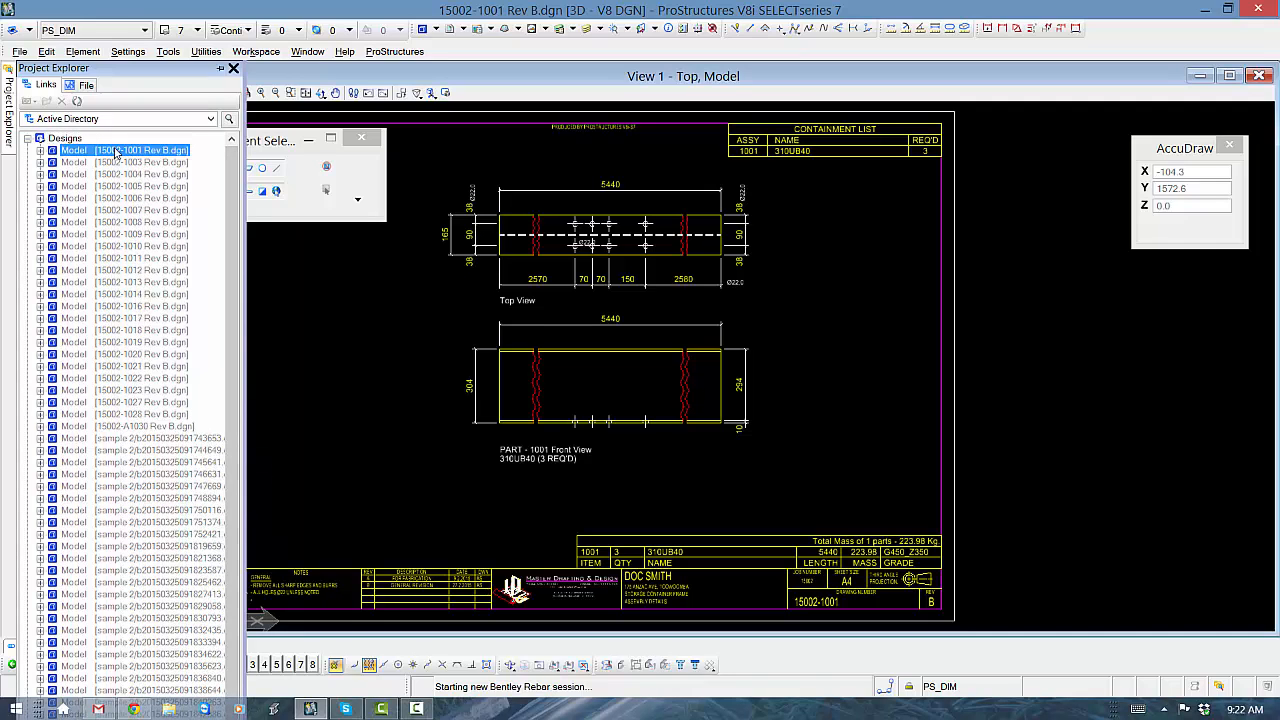
{"action": "left_click", "coordinate": [139, 415], "text": "shift"}
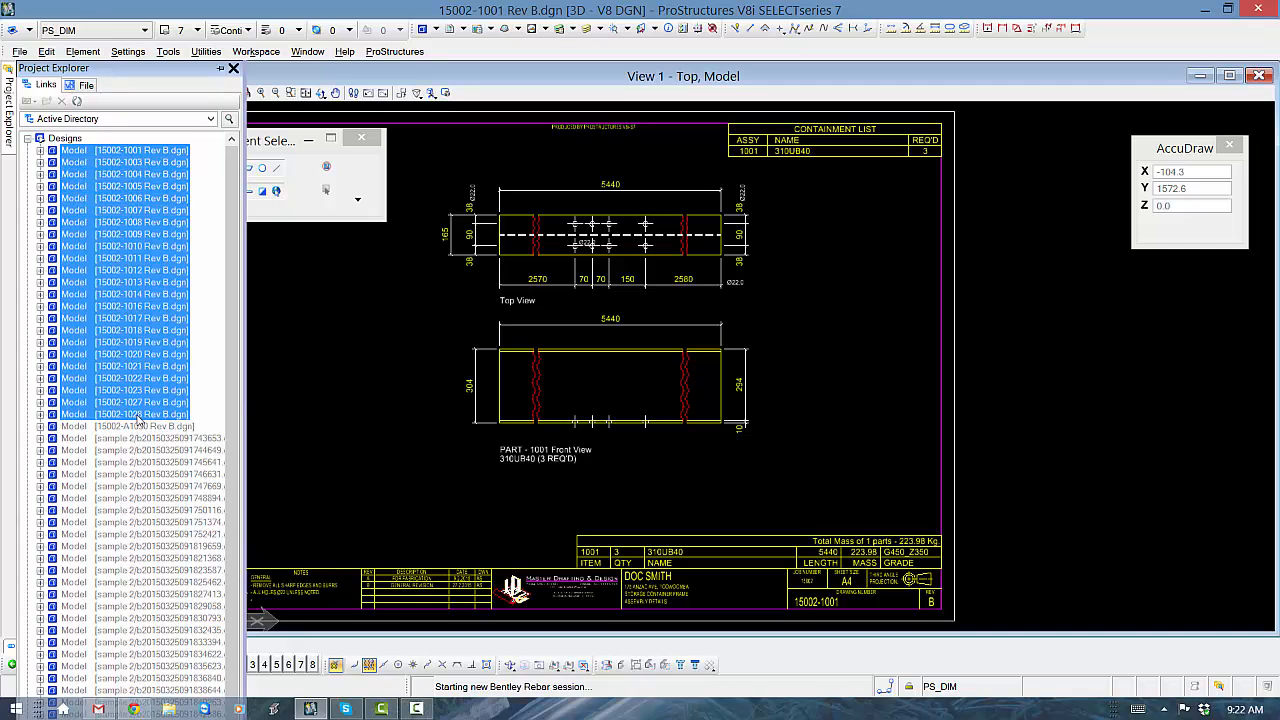
{"action": "right_click", "coordinate": [139, 419]}
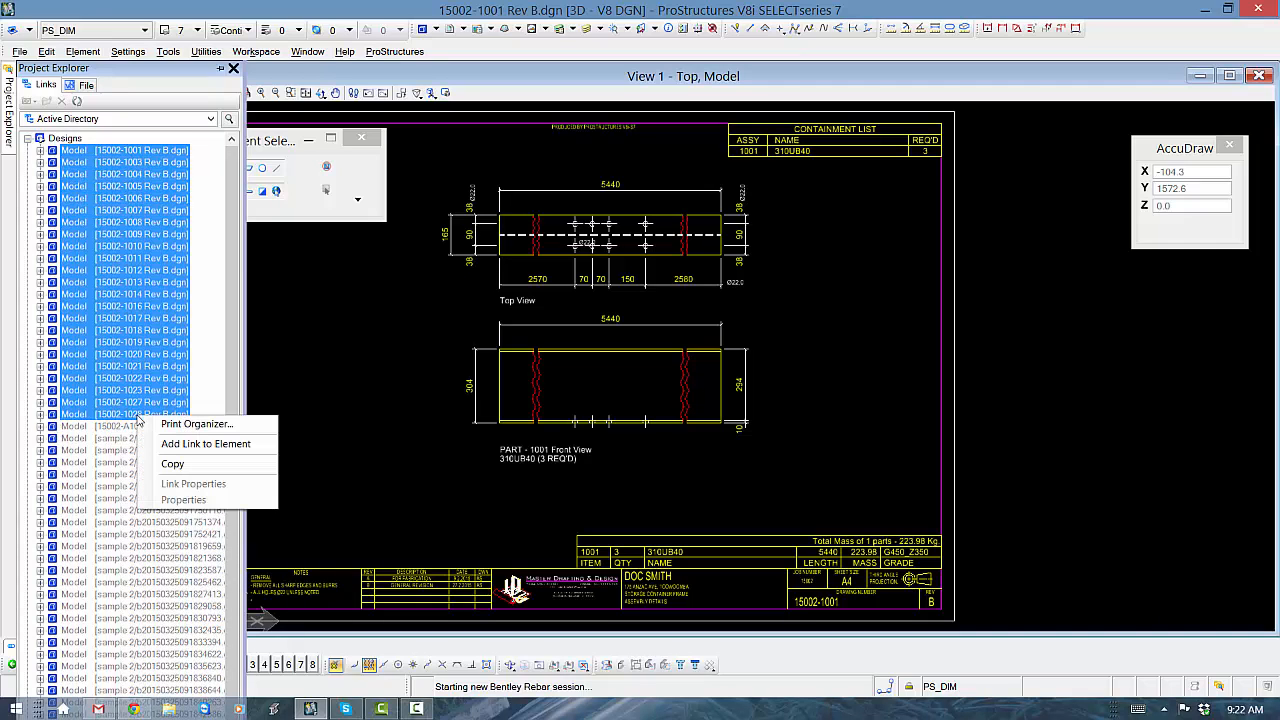
{"action": "left_click", "coordinate": [200, 425]}
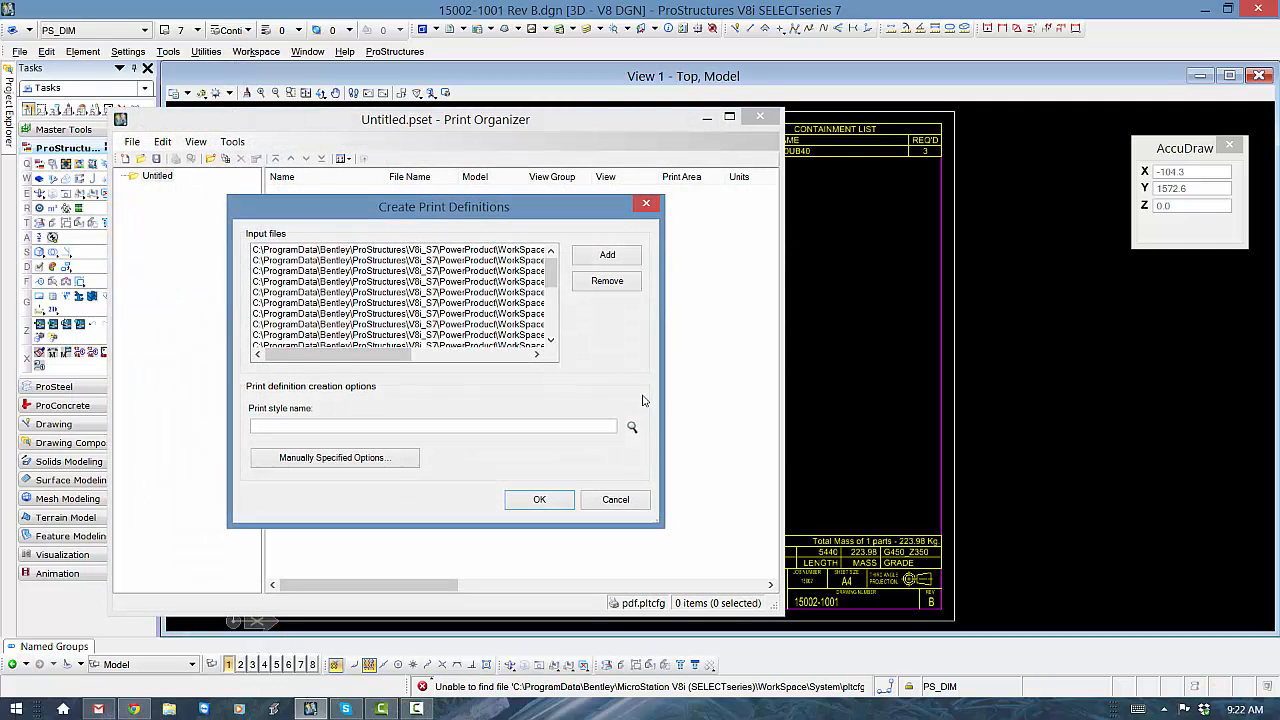
{"action": "left_click", "coordinate": [539, 501]}
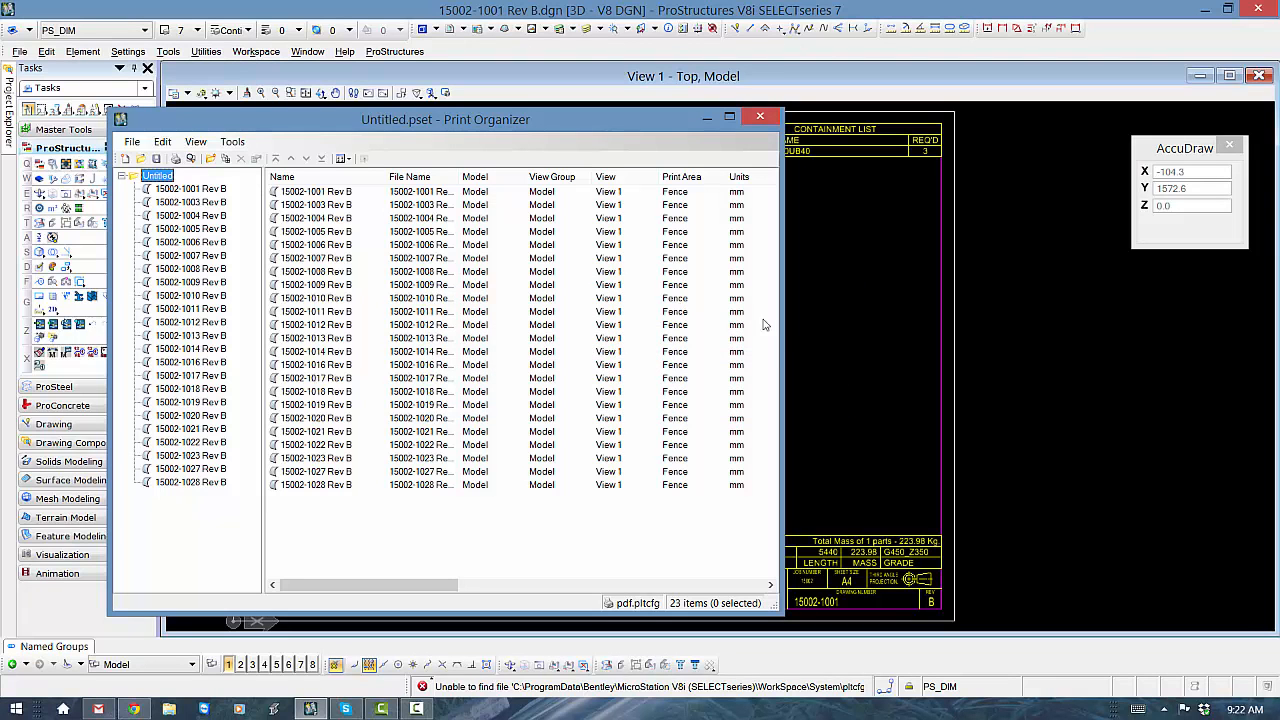
{"action": "left_click_drag", "start_coordinate": [781, 341], "coordinate": [1122, 351]}
{"action": "left_click_drag", "start_coordinate": [663, 113], "coordinate": [624, 72]}
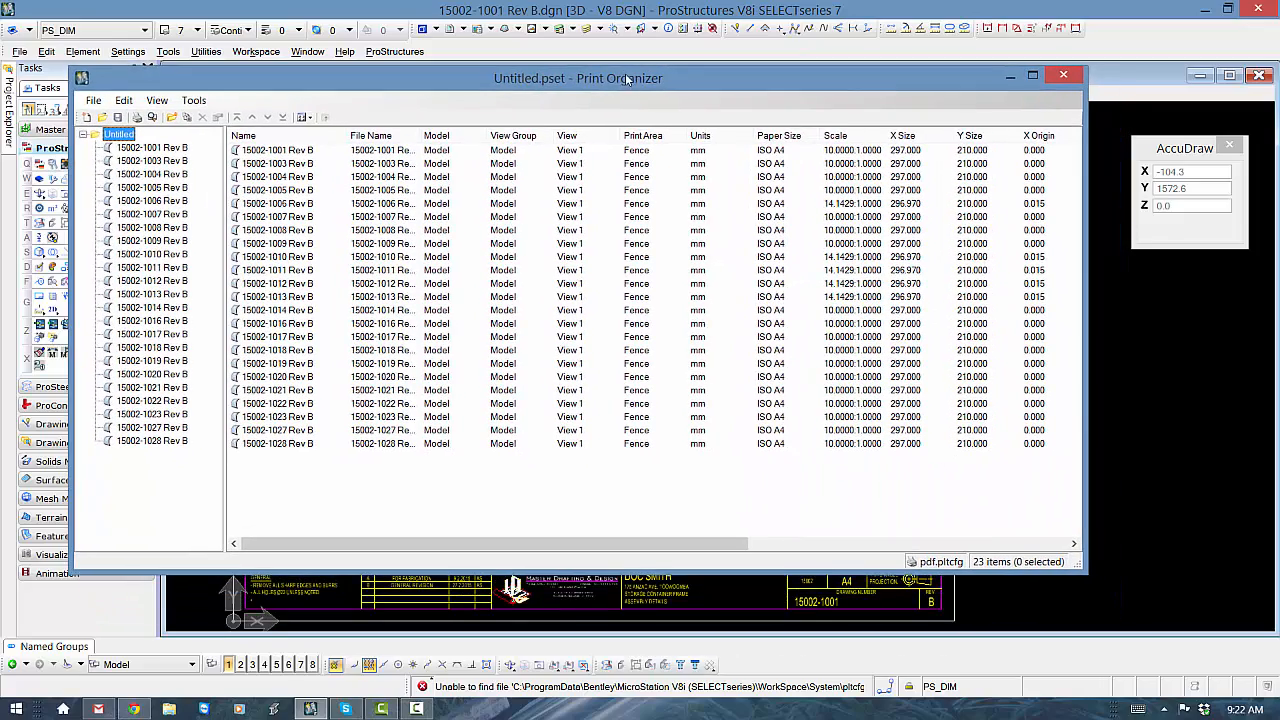
Review the available printer driver configuration files in the pltcfg folder and keep pdf.pltcfg as the printer.
{"action": "left_click", "coordinate": [930, 563]}
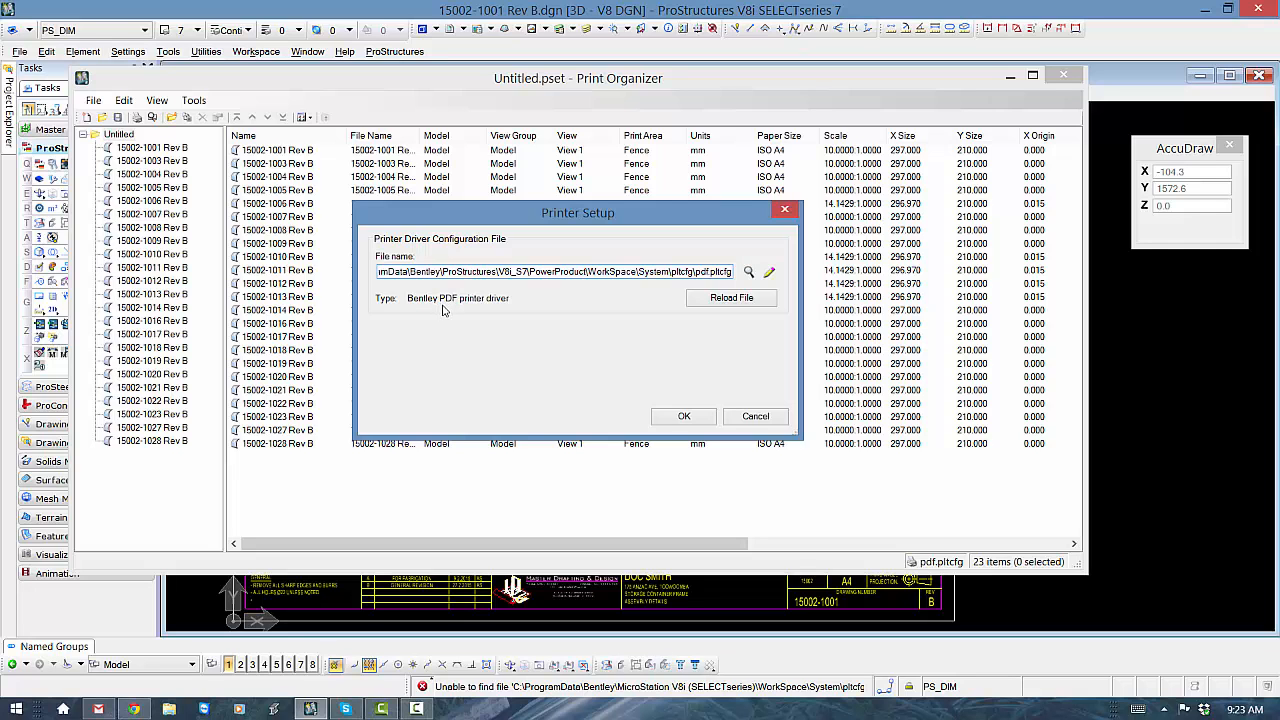
{"action": "left_click", "coordinate": [749, 273]}
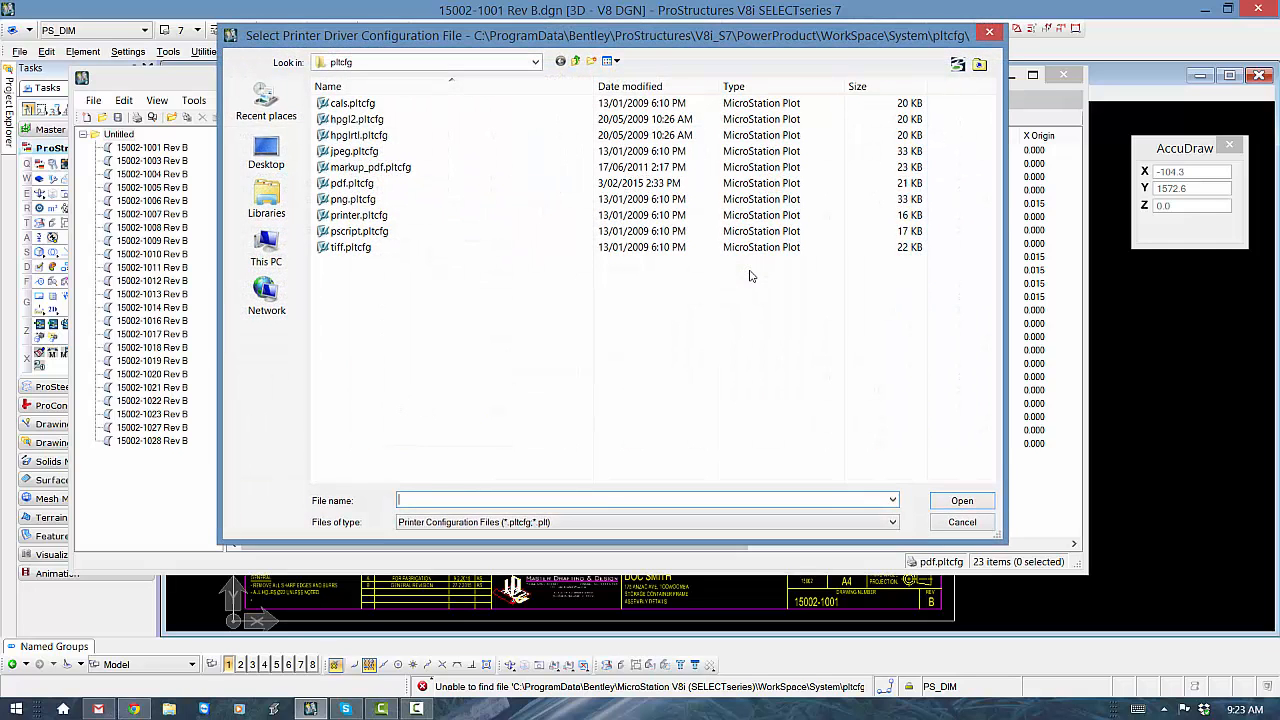
{"action": "left_click", "coordinate": [368, 64]}
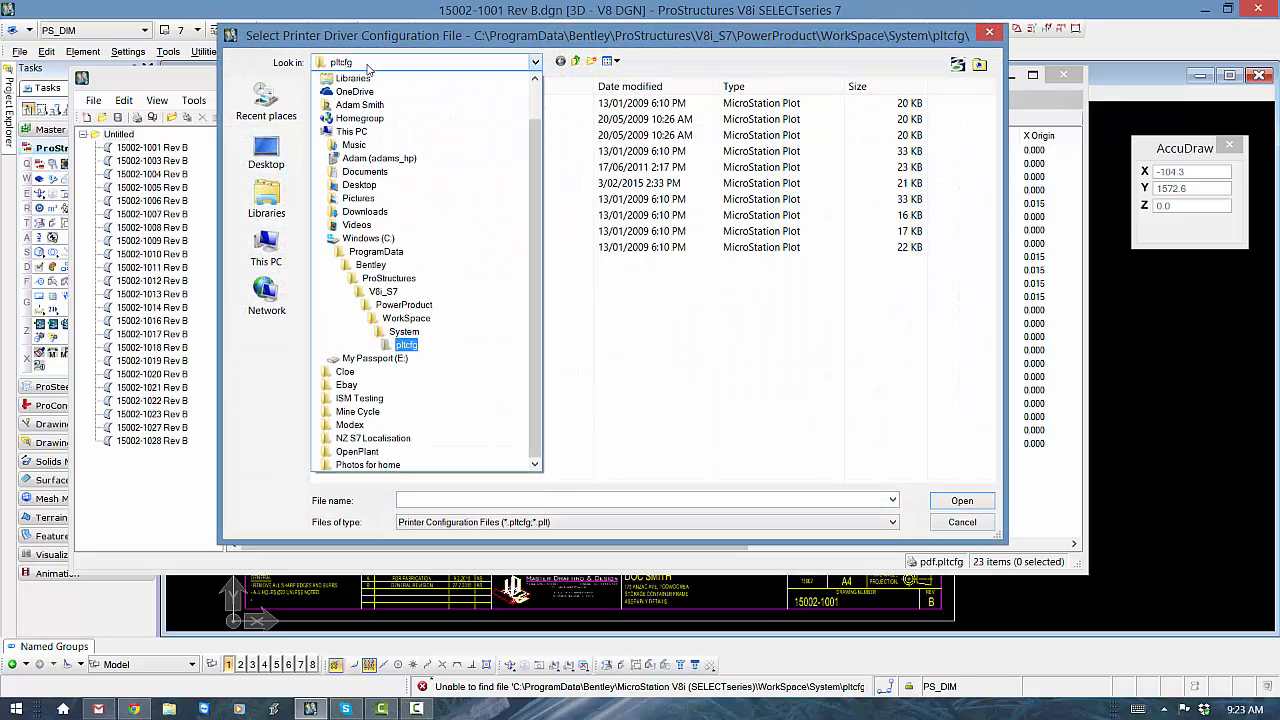
{"action": "left_click", "coordinate": [406, 345]}
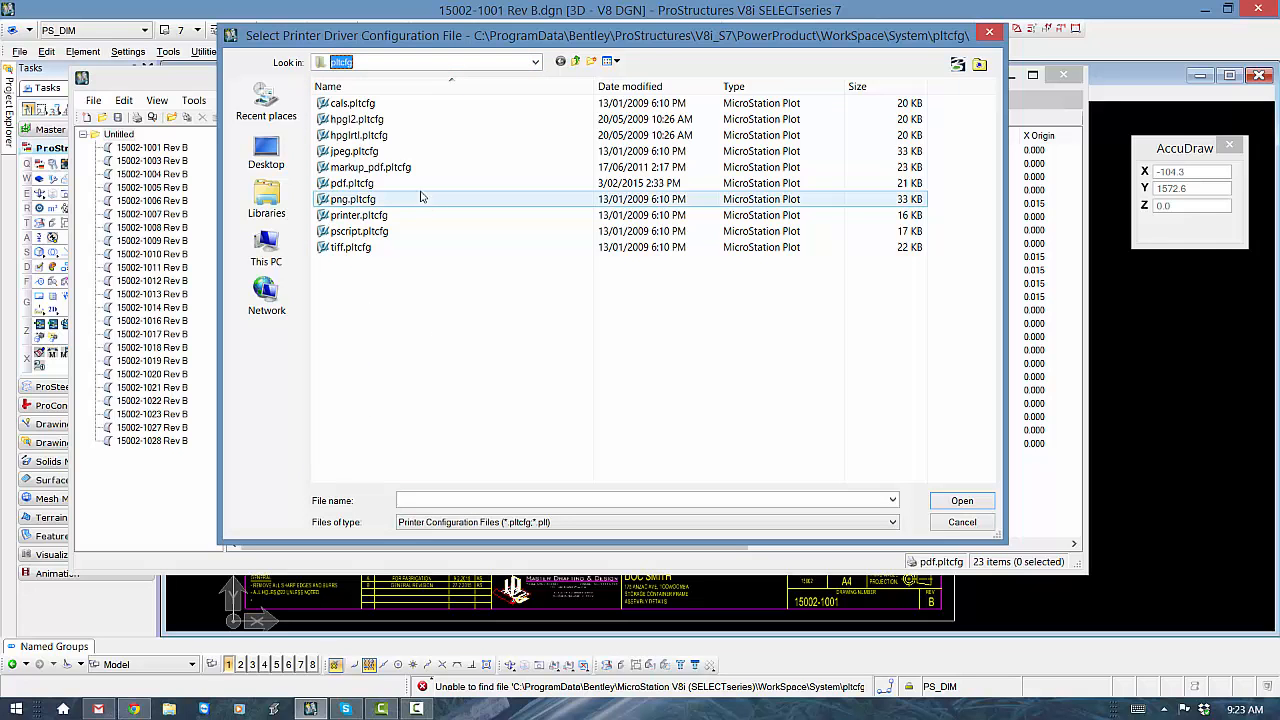
{"action": "left_click", "coordinate": [982, 525]}
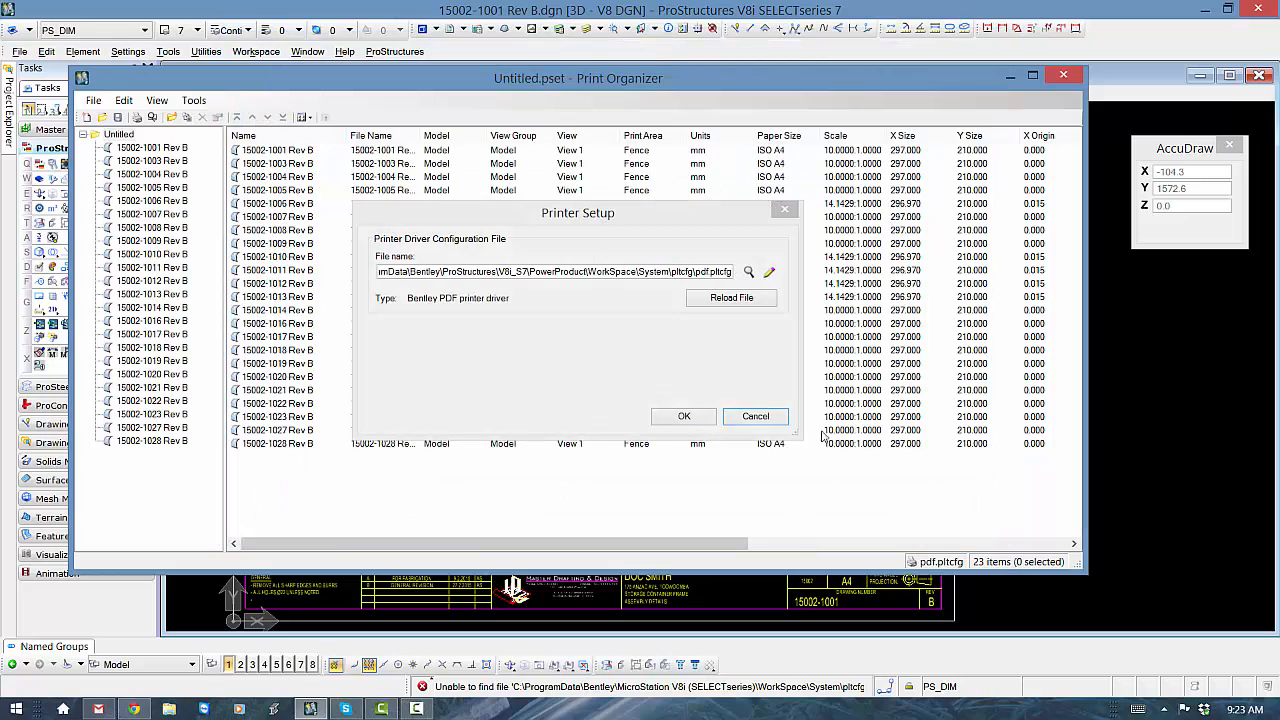
{"action": "left_click", "coordinate": [697, 419]}
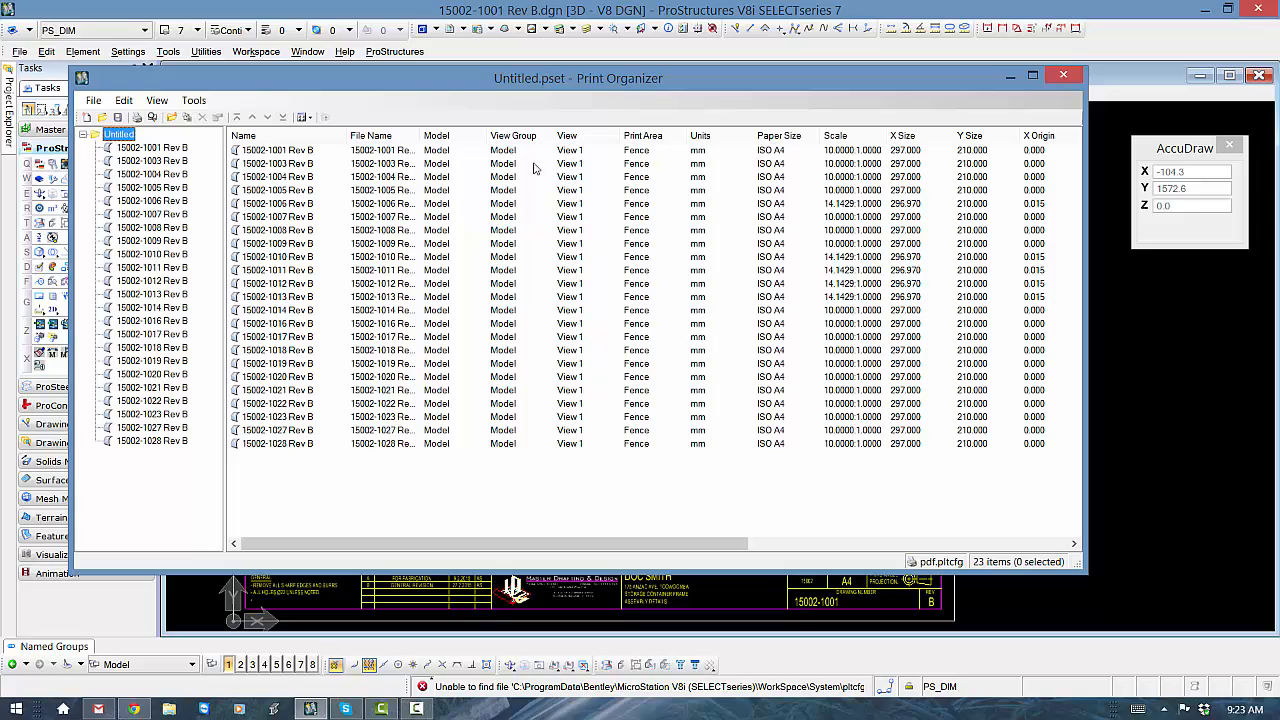
Examine the scale, size and origin columns of the print definitions, comparing the 10:1 entries with the 14.1429:1 entries.
{"action": "left_click_drag", "start_coordinate": [709, 545], "coordinate": [820, 545]}
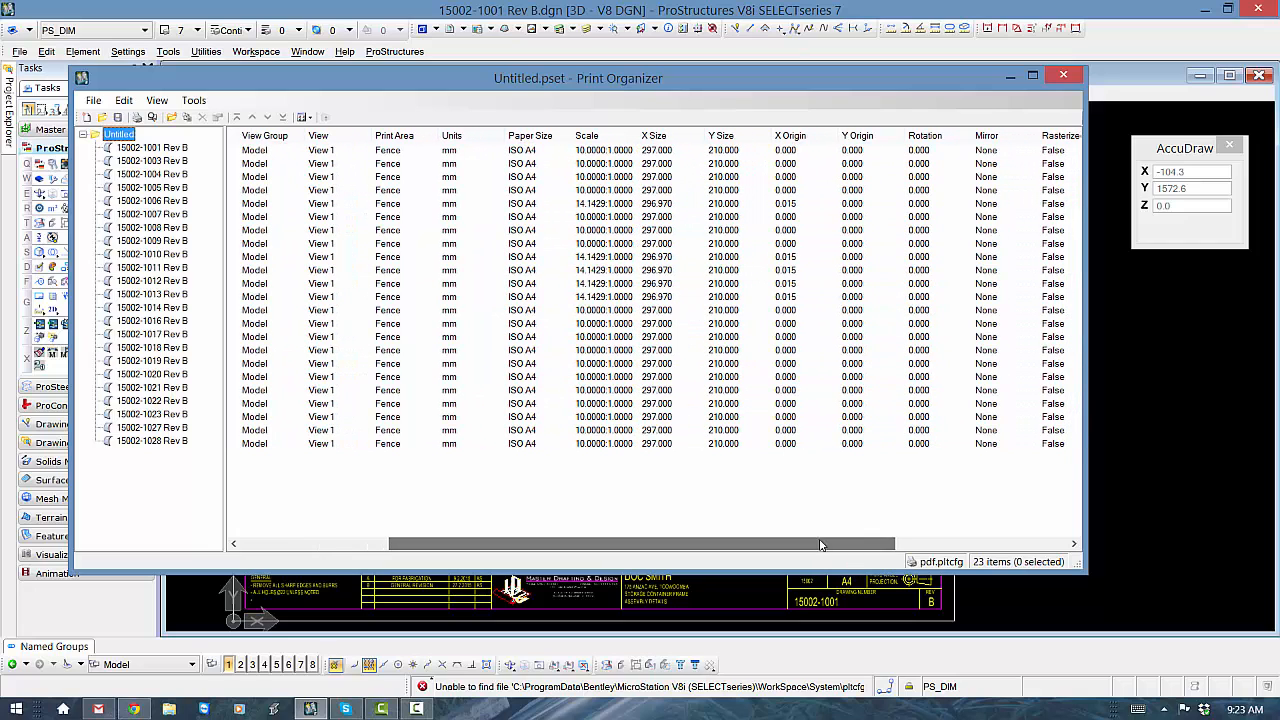
{"action": "left_click", "coordinate": [589, 151]}
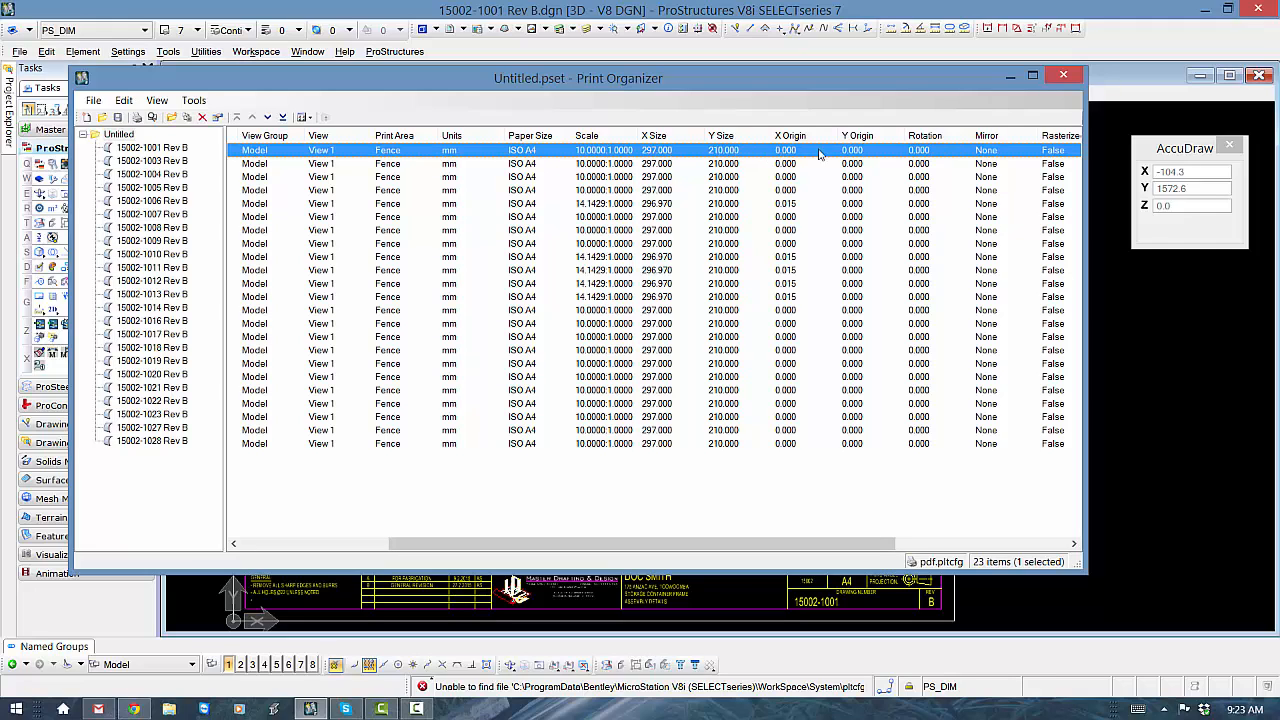
{"action": "left_click", "coordinate": [603, 205]}
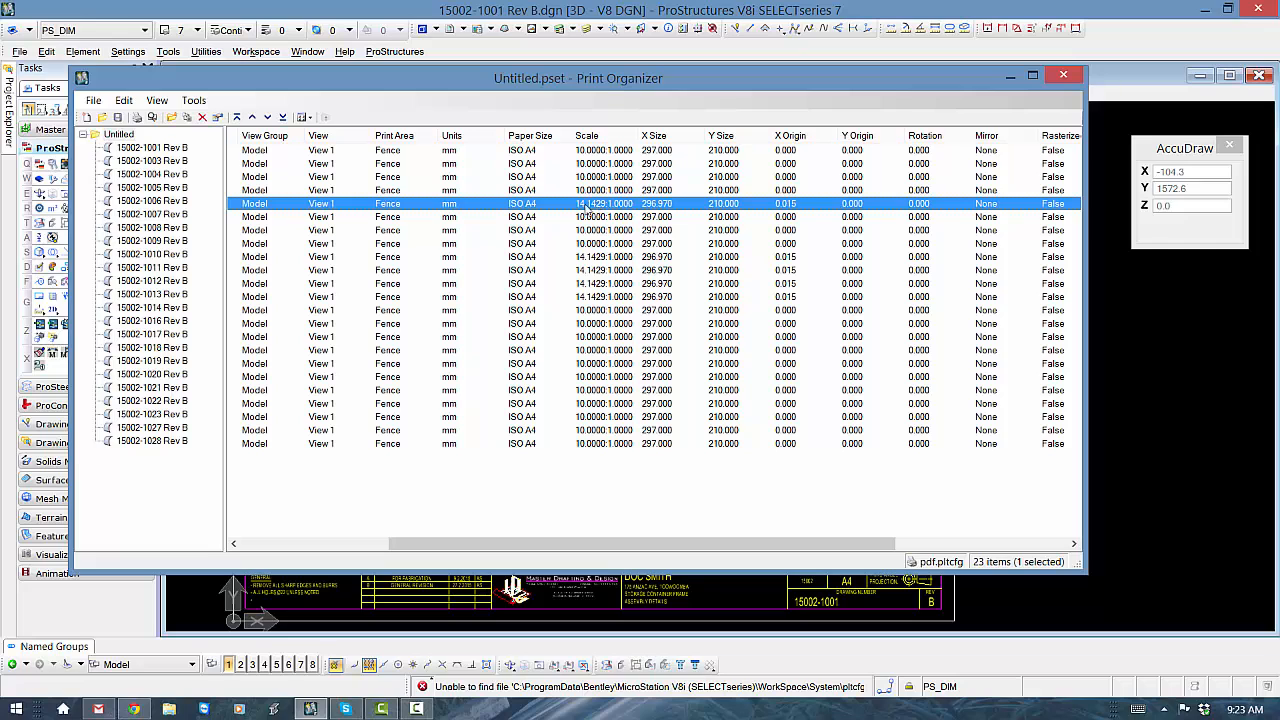
{"action": "left_click", "coordinate": [592, 257], "text": "ctrl"}
{"action": "left_click", "coordinate": [597, 270], "text": "ctrl"}
{"action": "left_click", "coordinate": [598, 283], "text": "ctrl"}
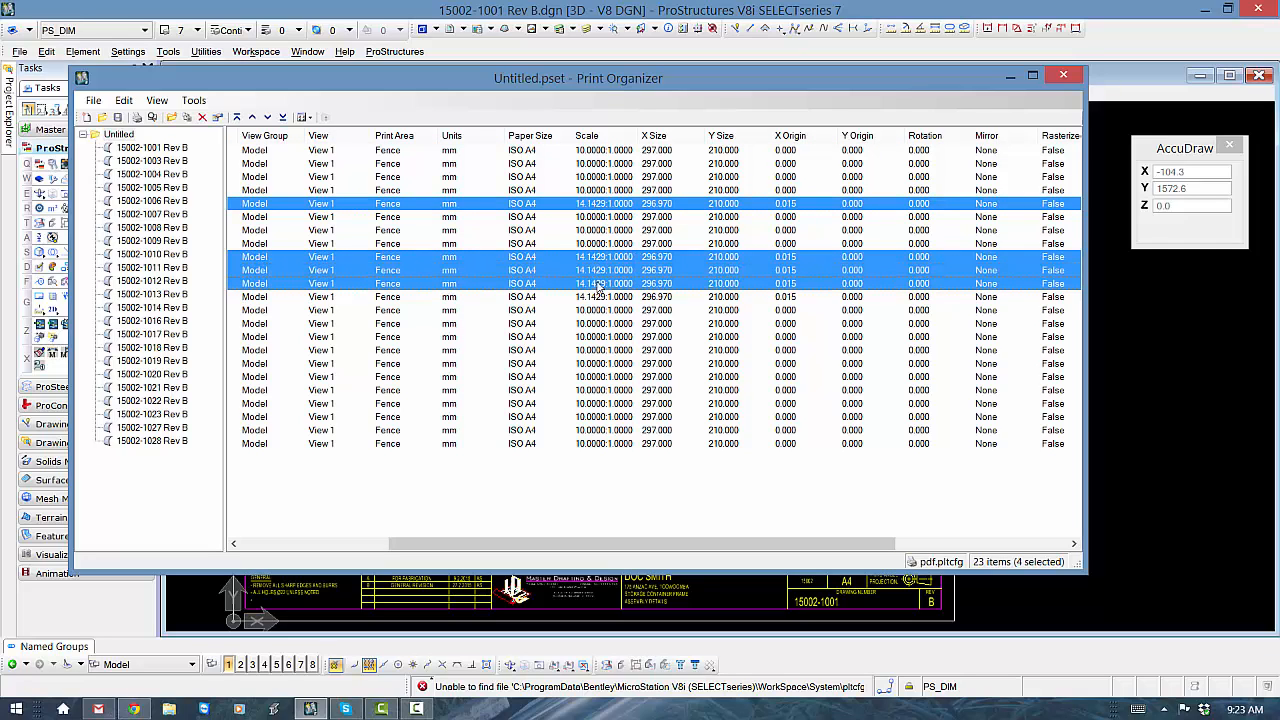
{"action": "left_click", "coordinate": [600, 296], "text": "ctrl"}
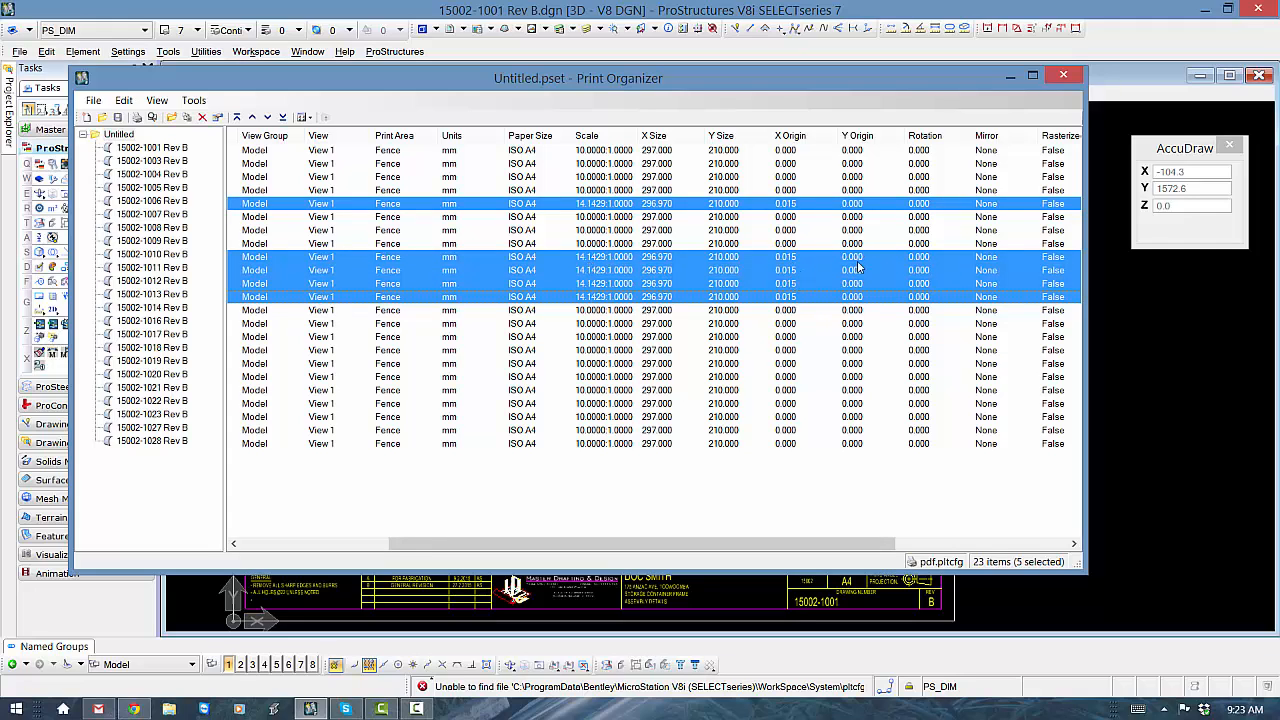
{"action": "left_click", "coordinate": [789, 259]}
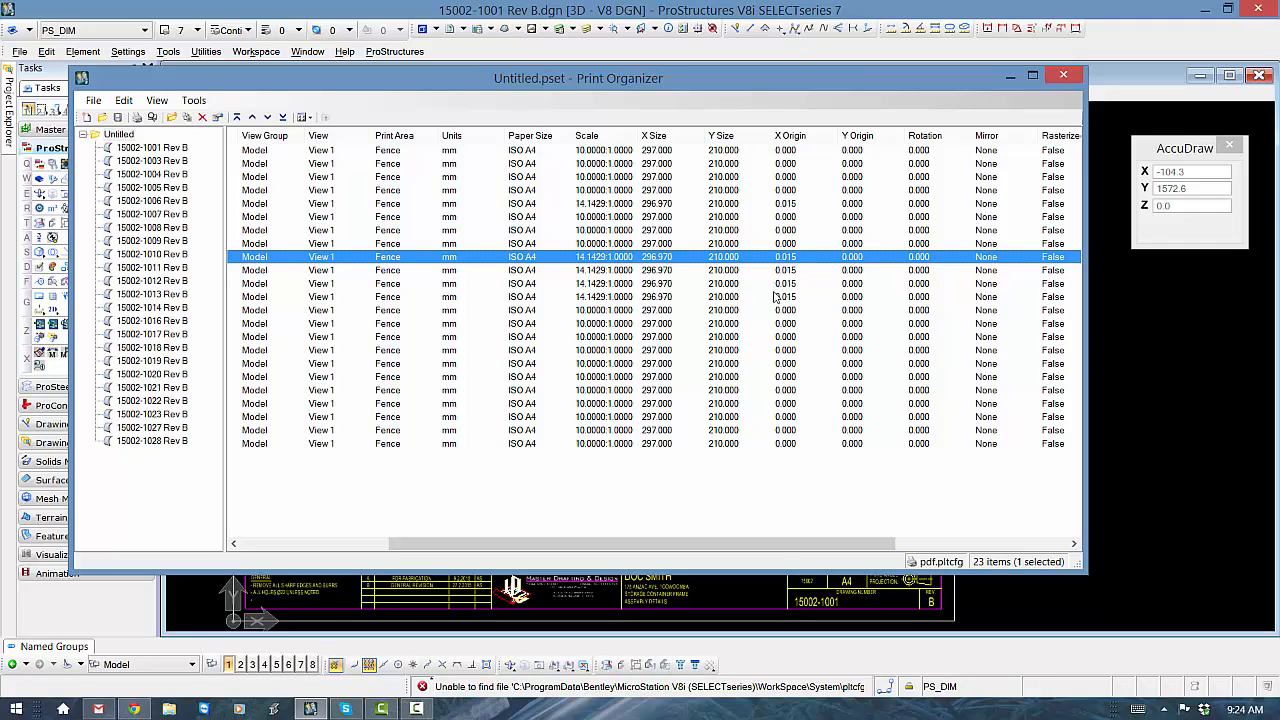
{"action": "left_click_drag", "start_coordinate": [678, 545], "coordinate": [455, 566]}
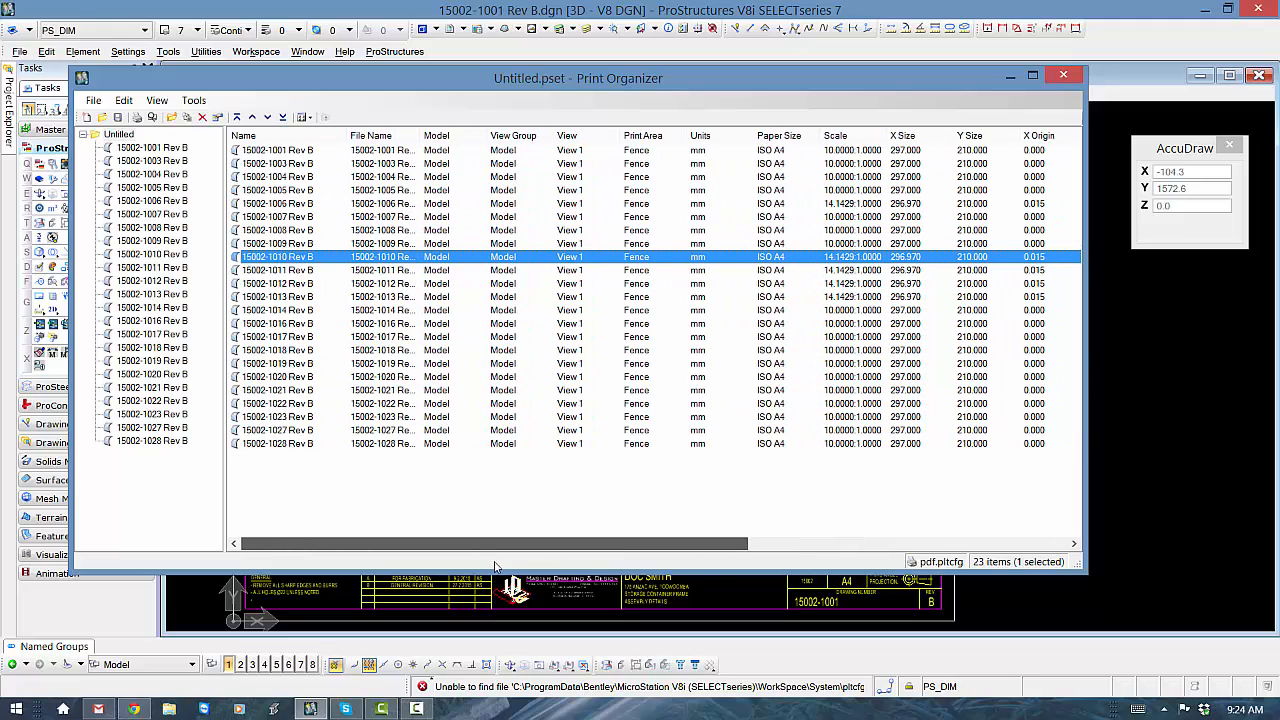
Hide the Project Workspace, User Workspace, Pen Table and Design Script columns in the print definition list.
{"action": "right_click", "coordinate": [506, 139]}
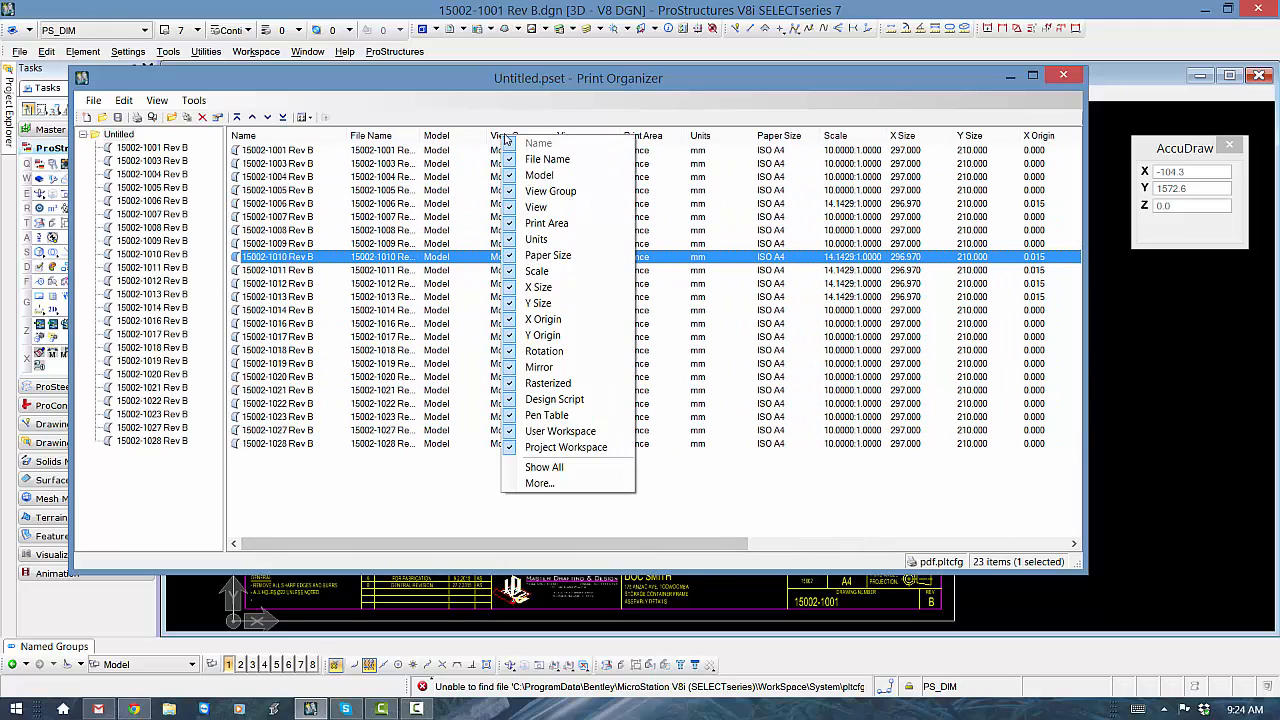
{"action": "left_click", "coordinate": [511, 451]}
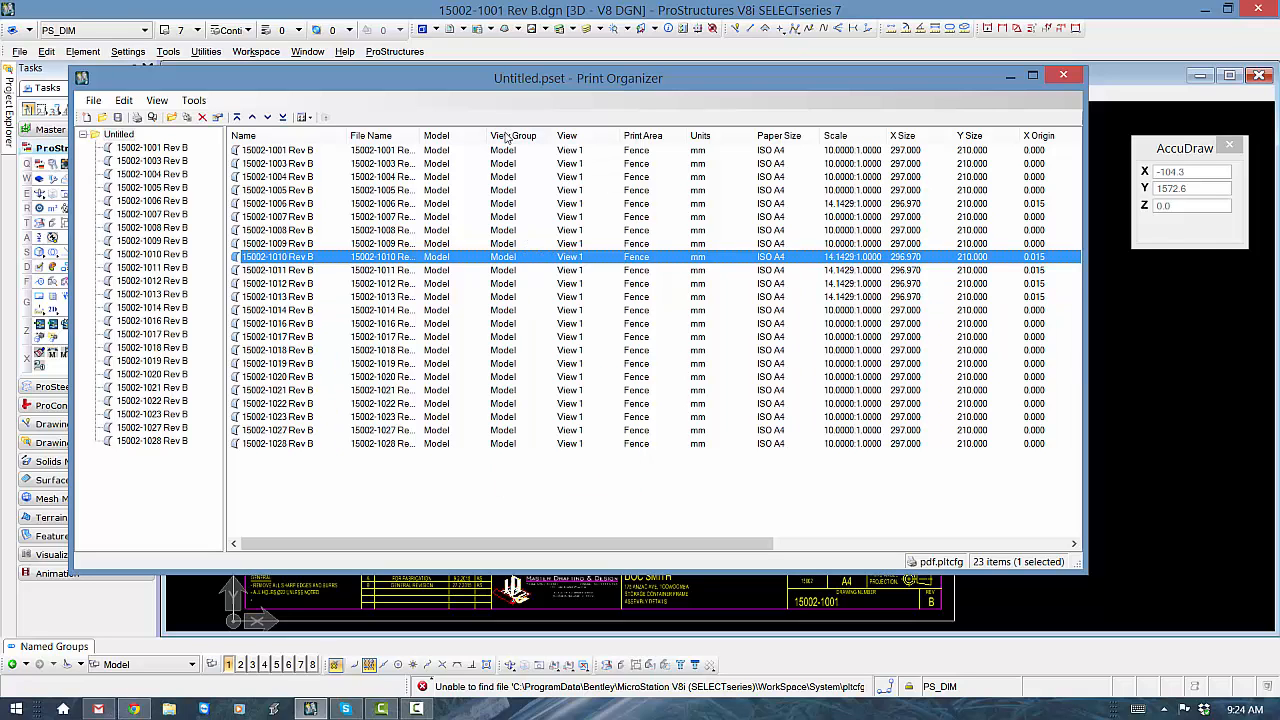
{"action": "right_click", "coordinate": [506, 138]}
{"action": "left_click", "coordinate": [511, 436]}
{"action": "right_click", "coordinate": [505, 137]}
{"action": "left_click", "coordinate": [527, 387]}
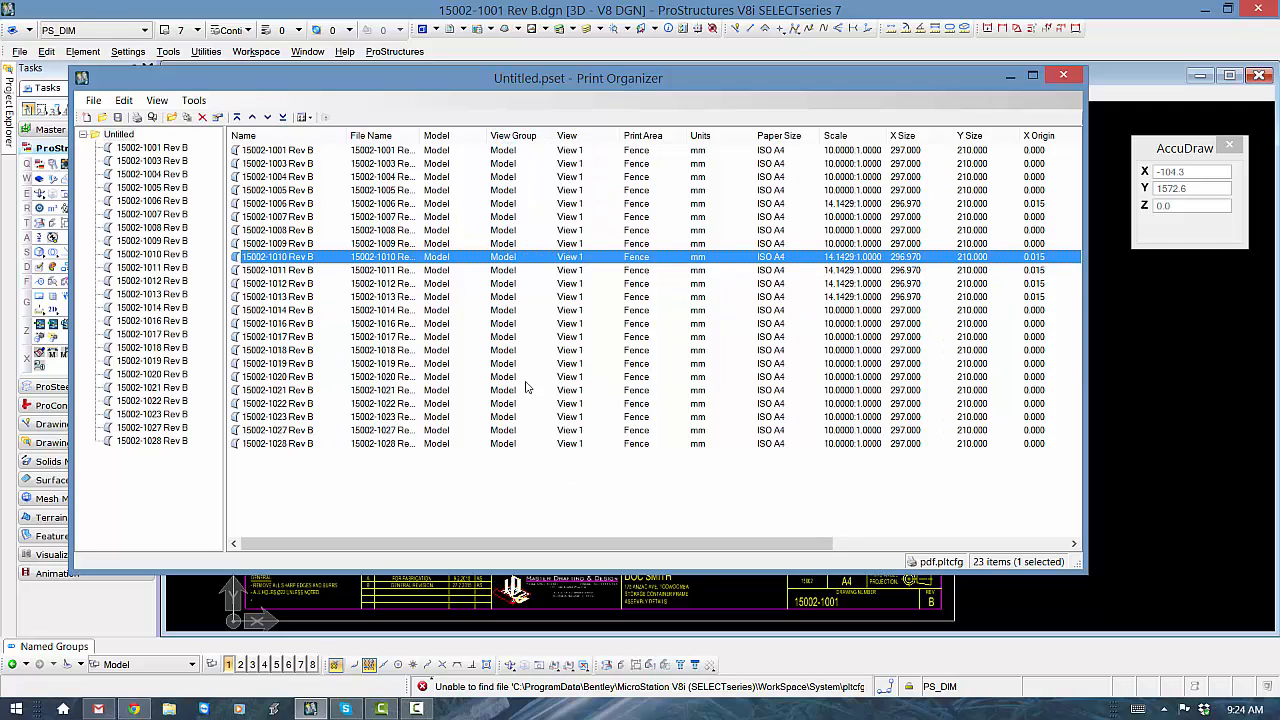
{"action": "right_click", "coordinate": [499, 143]}
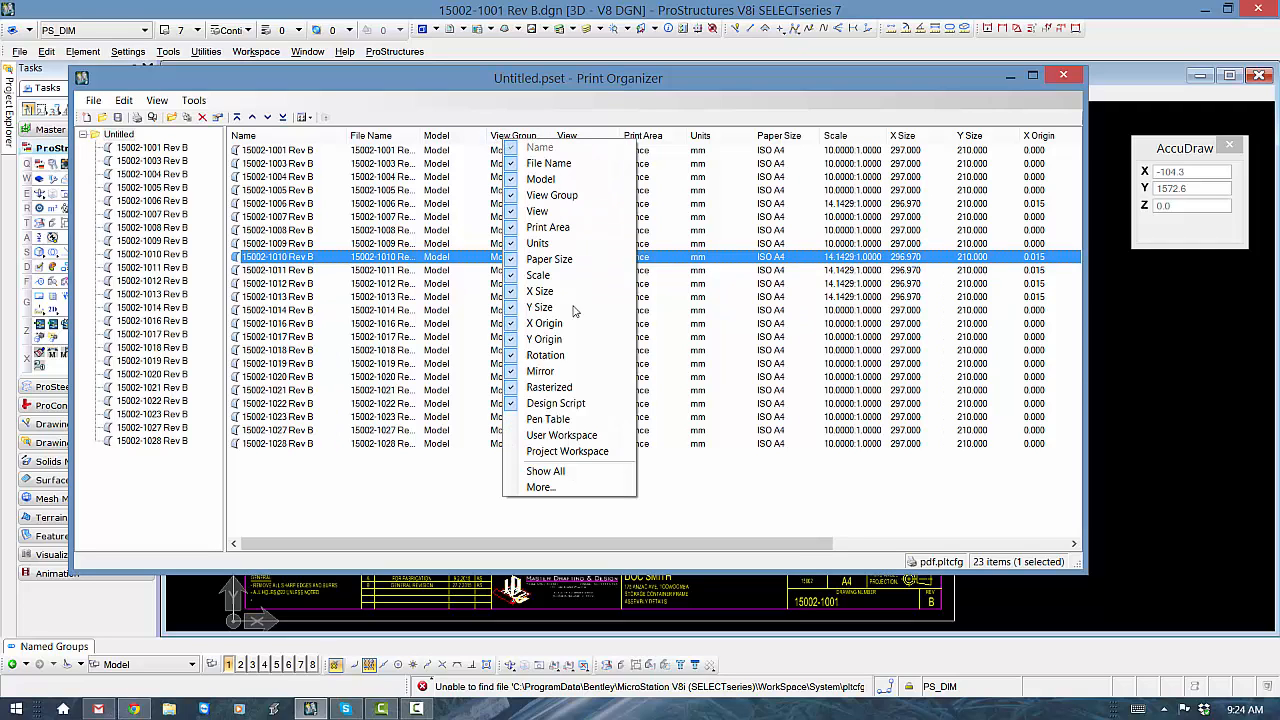
{"action": "left_click", "coordinate": [513, 408]}
Hide the Mirror and Rasterized columns and widen the Print Organizer window until the Rotation column fits.
{"action": "right_click", "coordinate": [524, 138]}
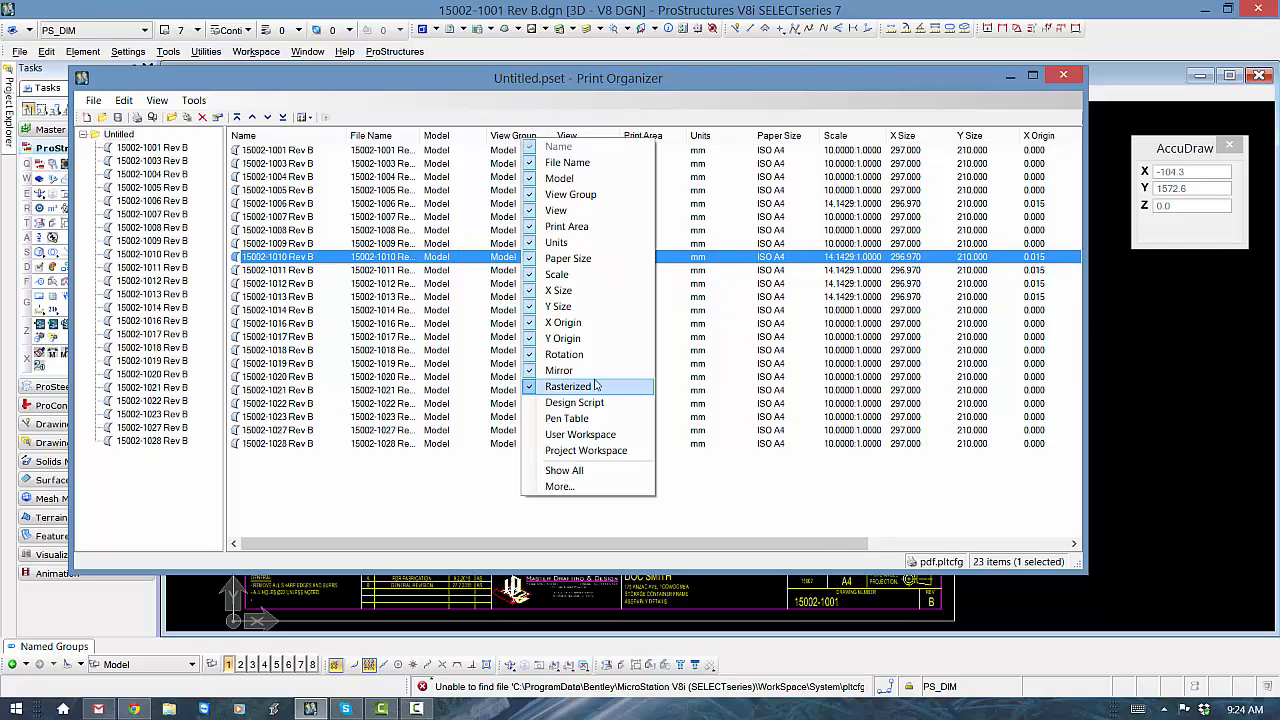
{"action": "left_click", "coordinate": [532, 370]}
{"action": "right_click", "coordinate": [519, 140]}
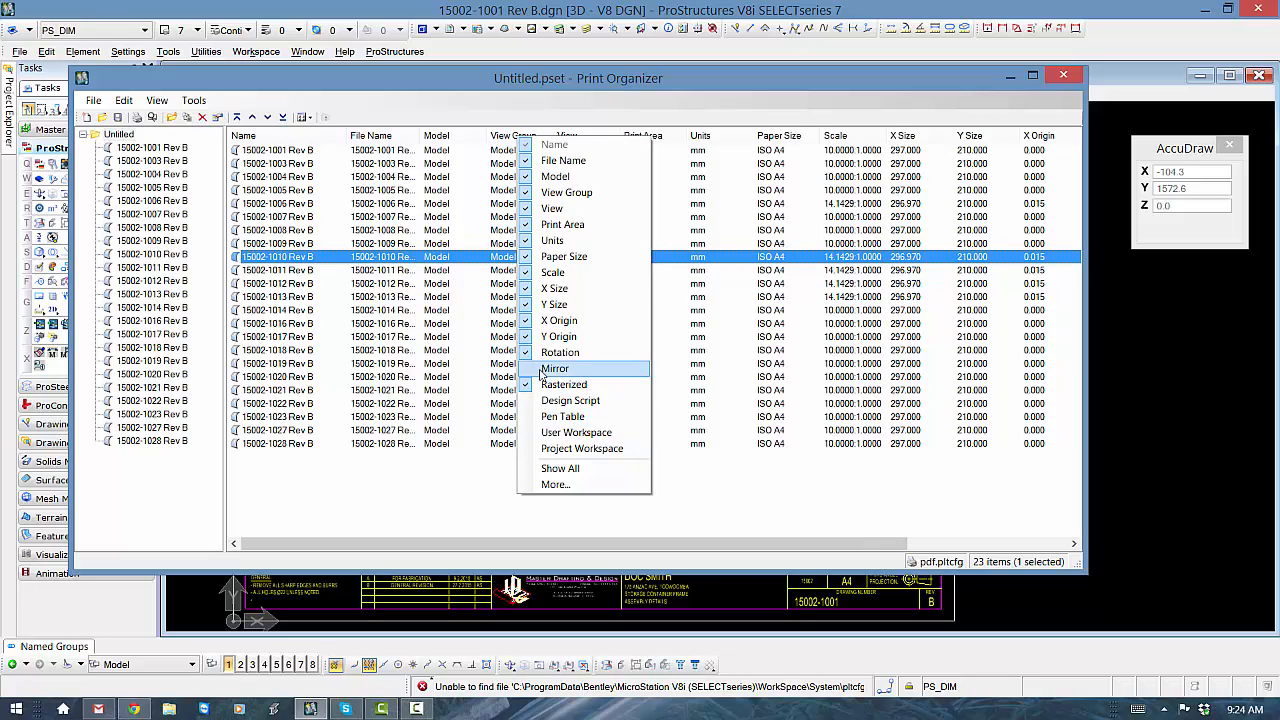
{"action": "left_click", "coordinate": [531, 388]}
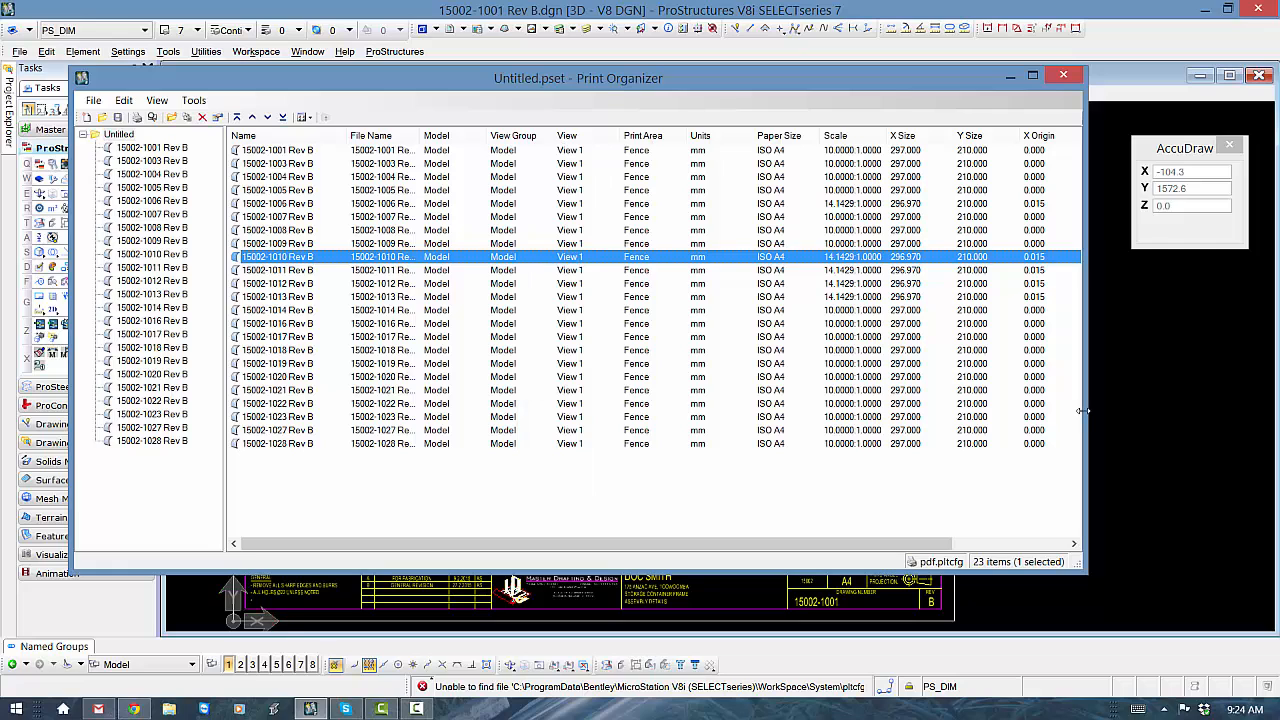
{"action": "left_click_drag", "start_coordinate": [1086, 412], "coordinate": [1246, 418]}
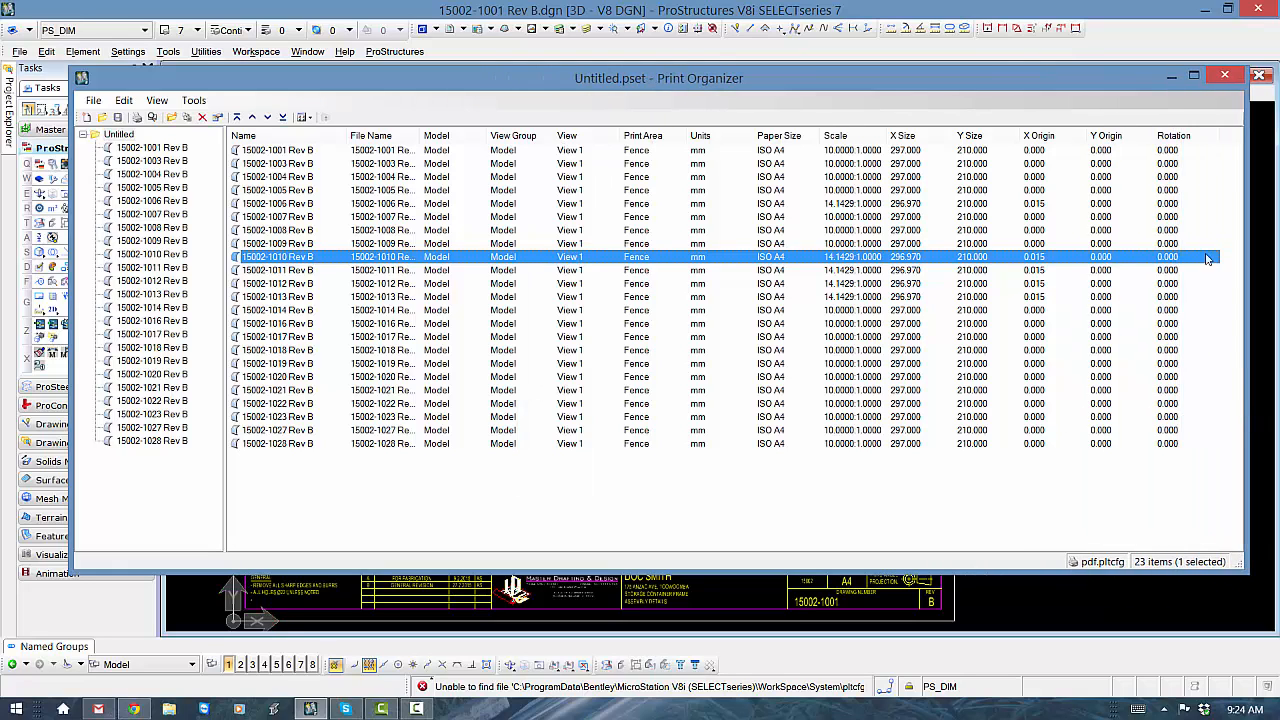
Hide the File Name, Model, View Group and View columns, and narrow the Print Organizer window to fit the remaining ones.
{"action": "right_click", "coordinate": [404, 134]}
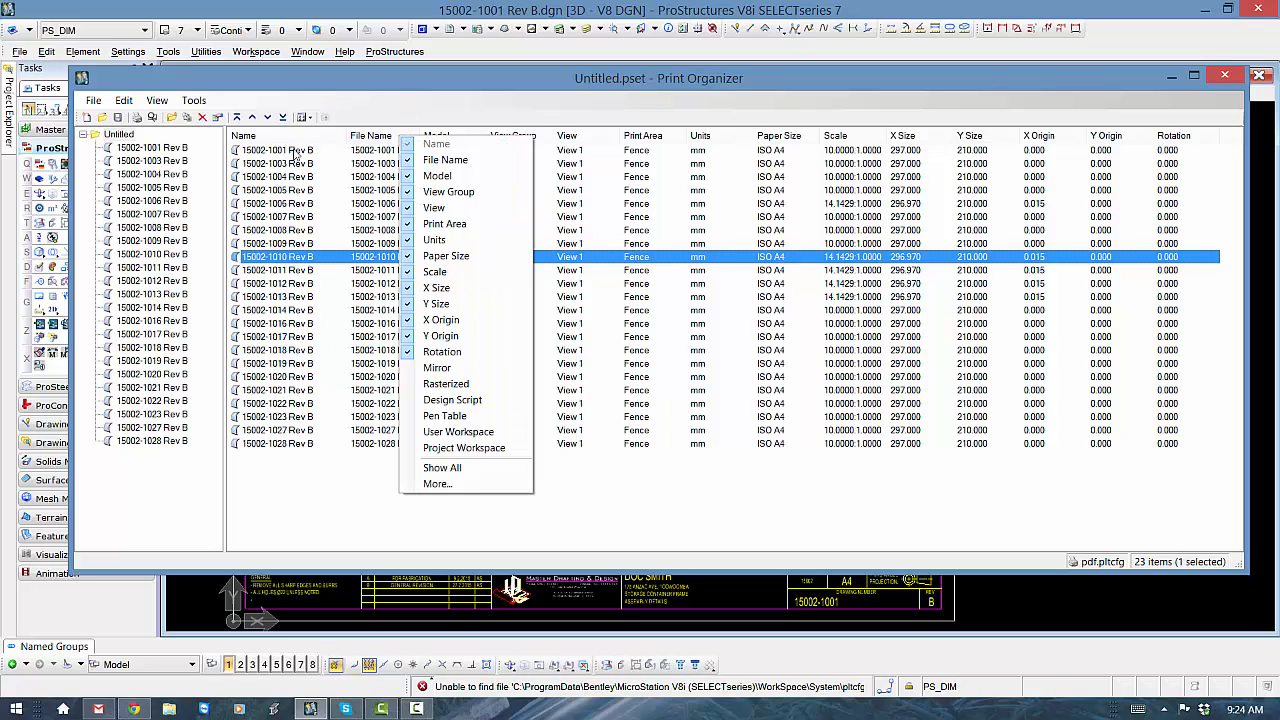
{"action": "left_click", "coordinate": [415, 161]}
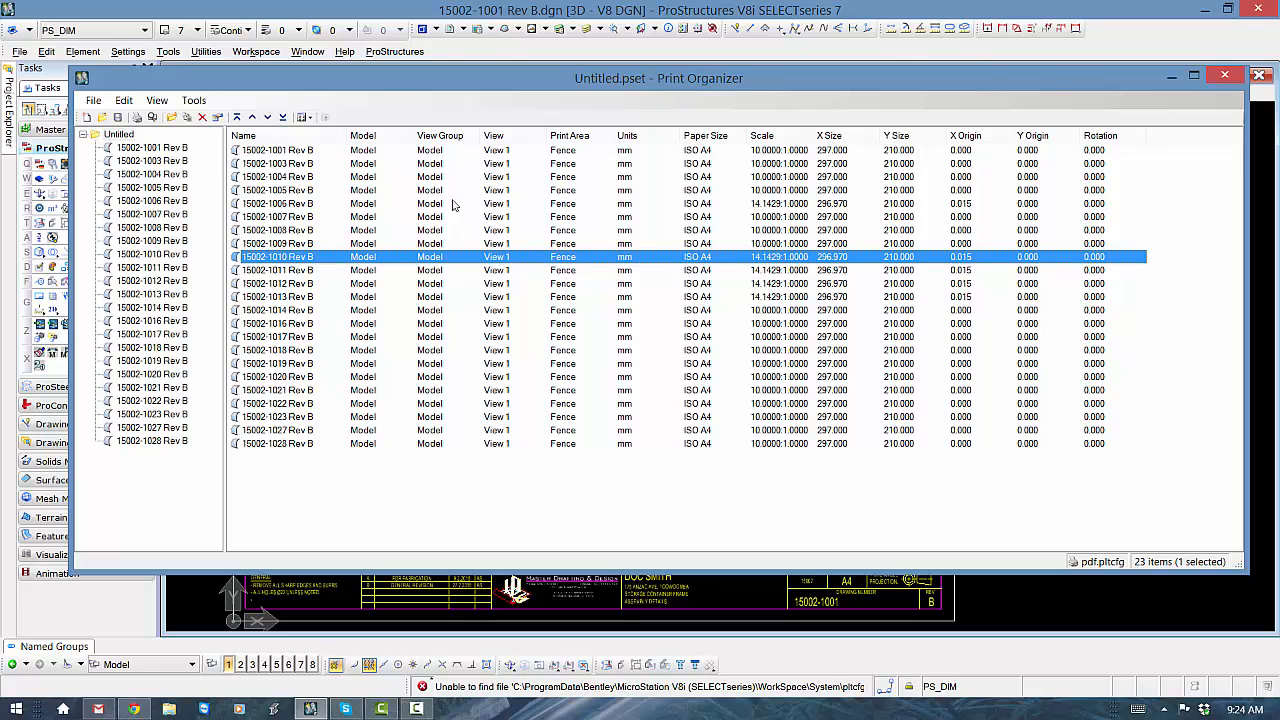
{"action": "right_click", "coordinate": [370, 137]}
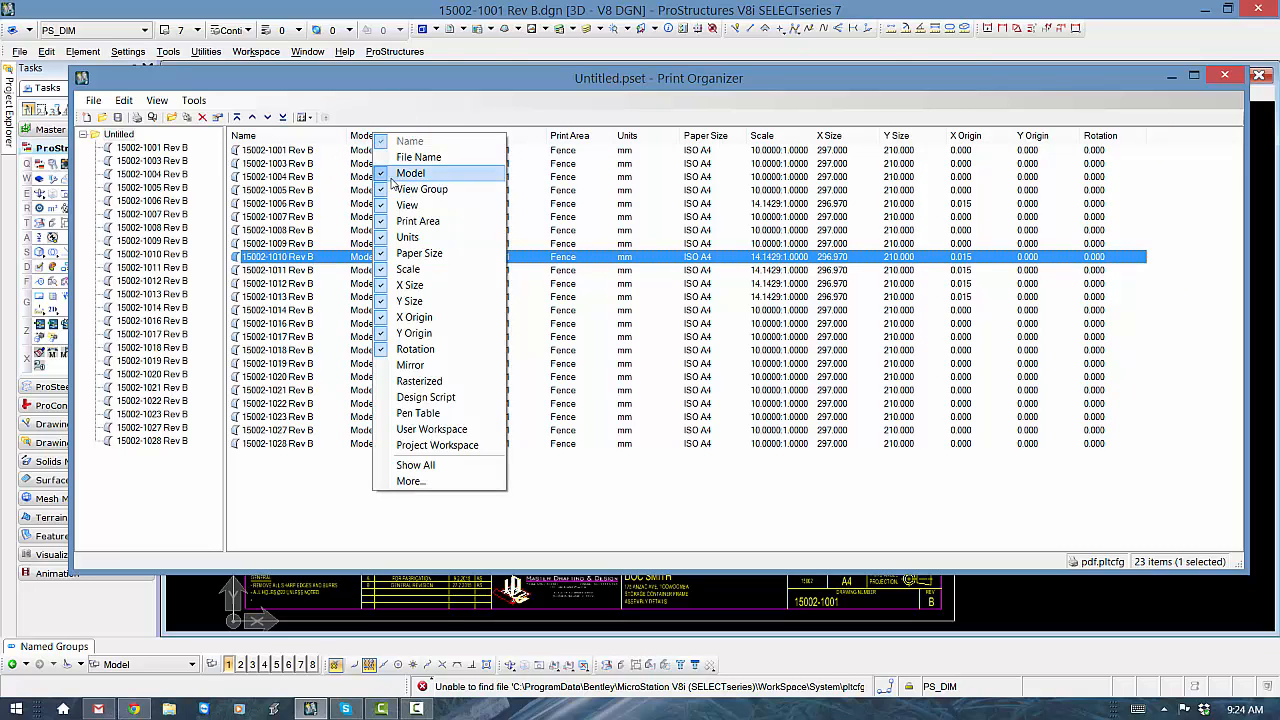
{"action": "left_click", "coordinate": [388, 176]}
{"action": "right_click", "coordinate": [419, 137]}
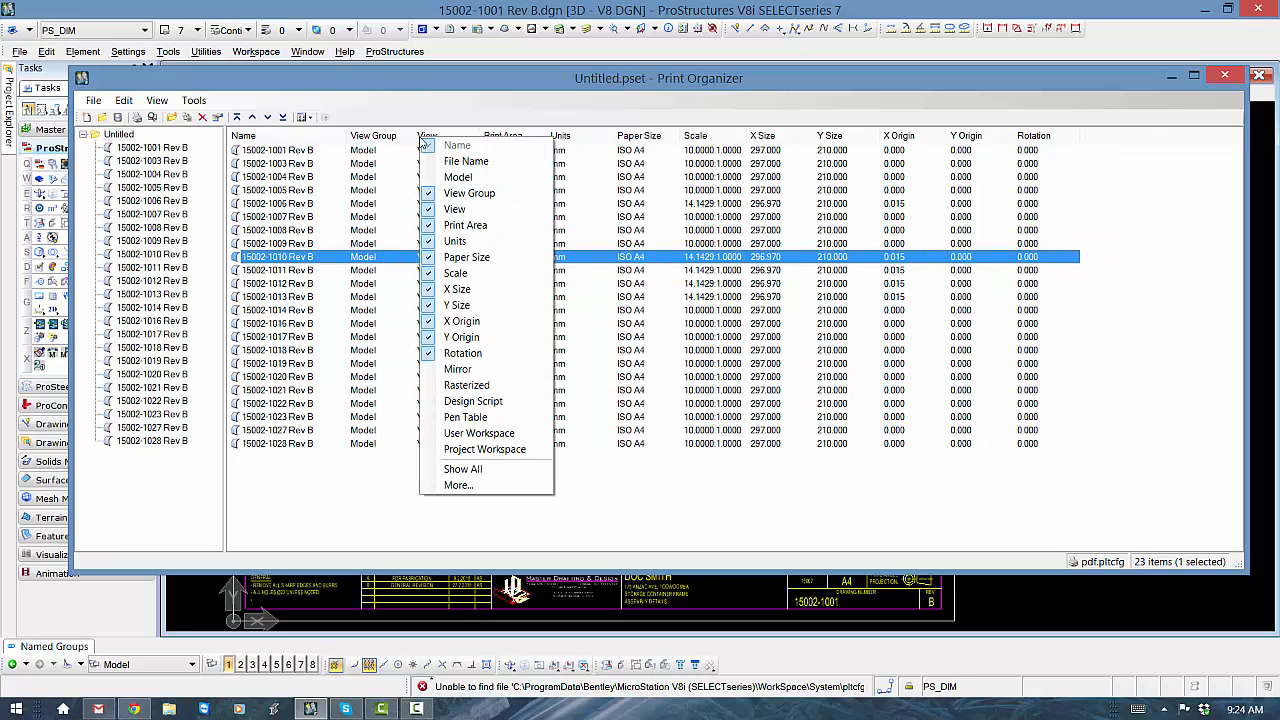
{"action": "left_click", "coordinate": [431, 195]}
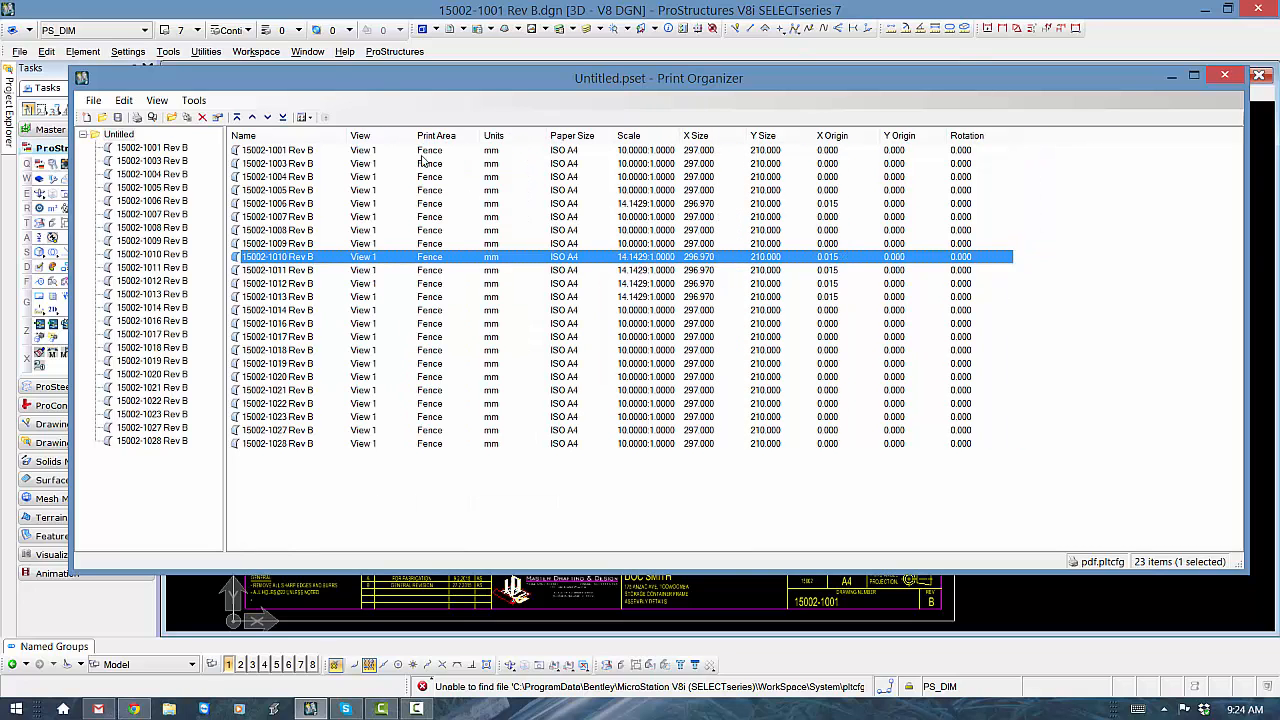
{"action": "right_click", "coordinate": [391, 143]}
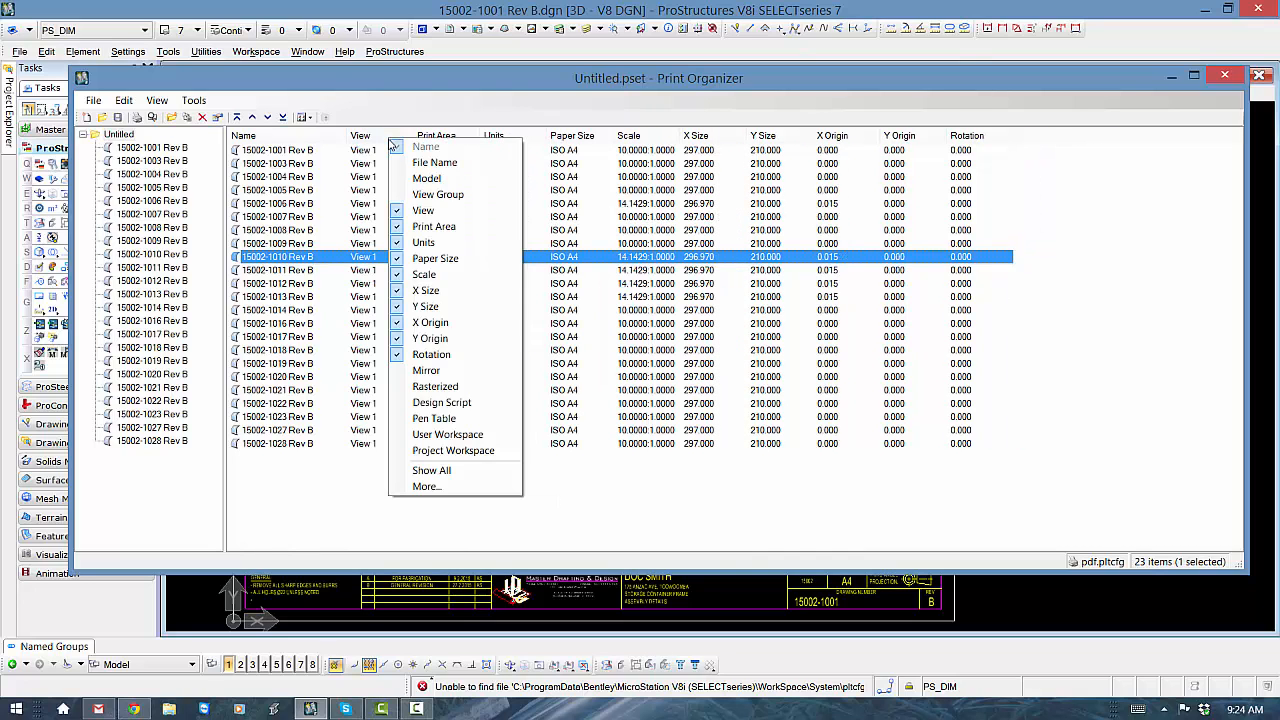
{"action": "left_click", "coordinate": [420, 210]}
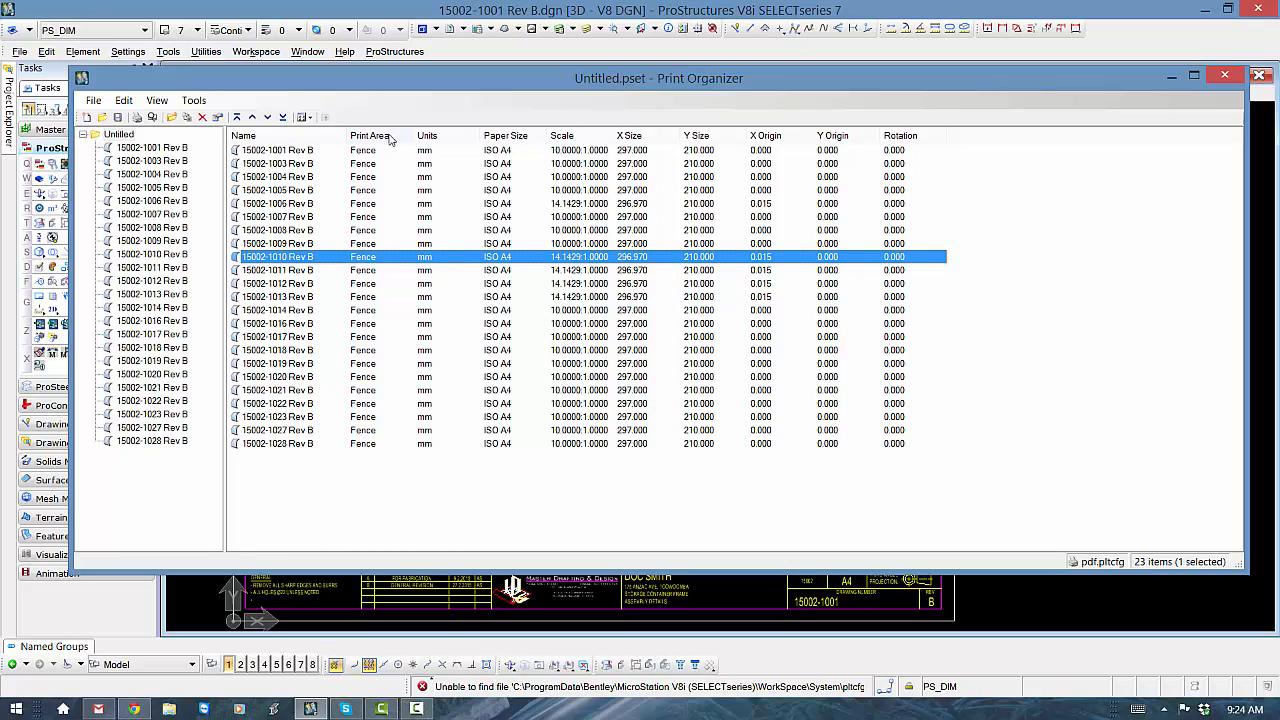
{"action": "left_click_drag", "start_coordinate": [1245, 296], "coordinate": [979, 296]}
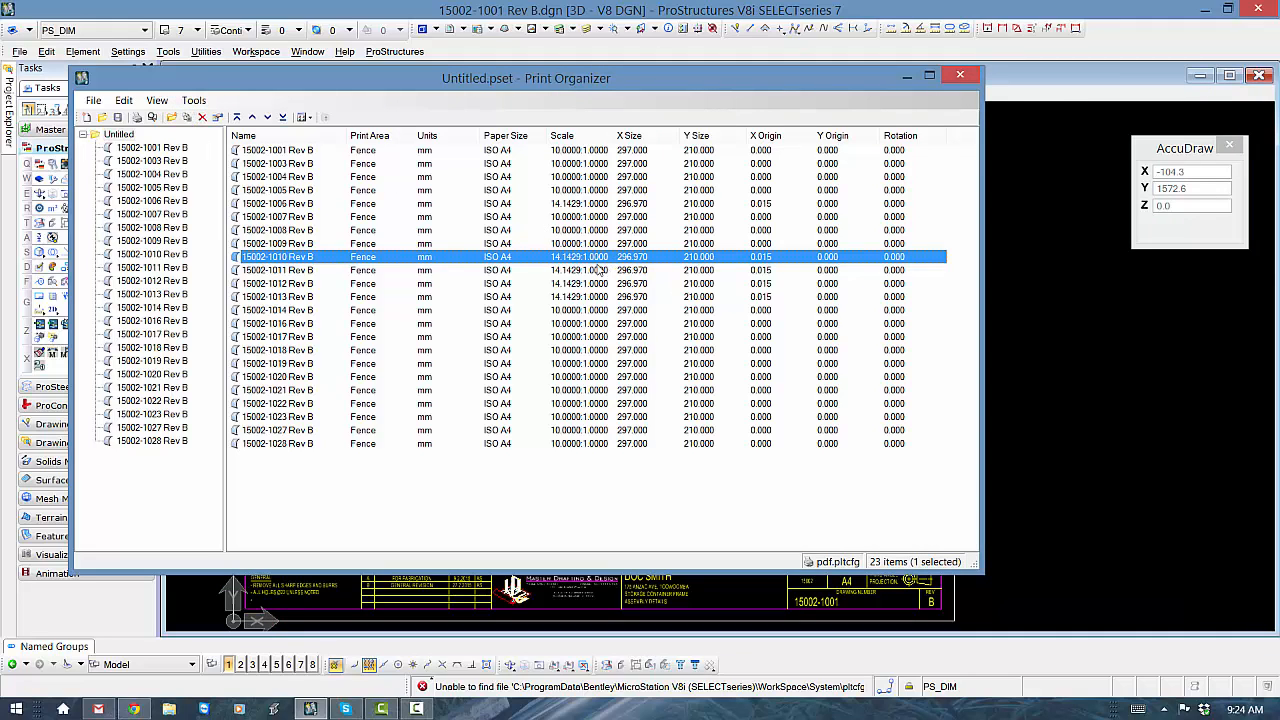
Open the print style definitions and set the A1 style's printer driver configuration file to pdf.pltcfg.
{"action": "left_click", "coordinate": [193, 101]}
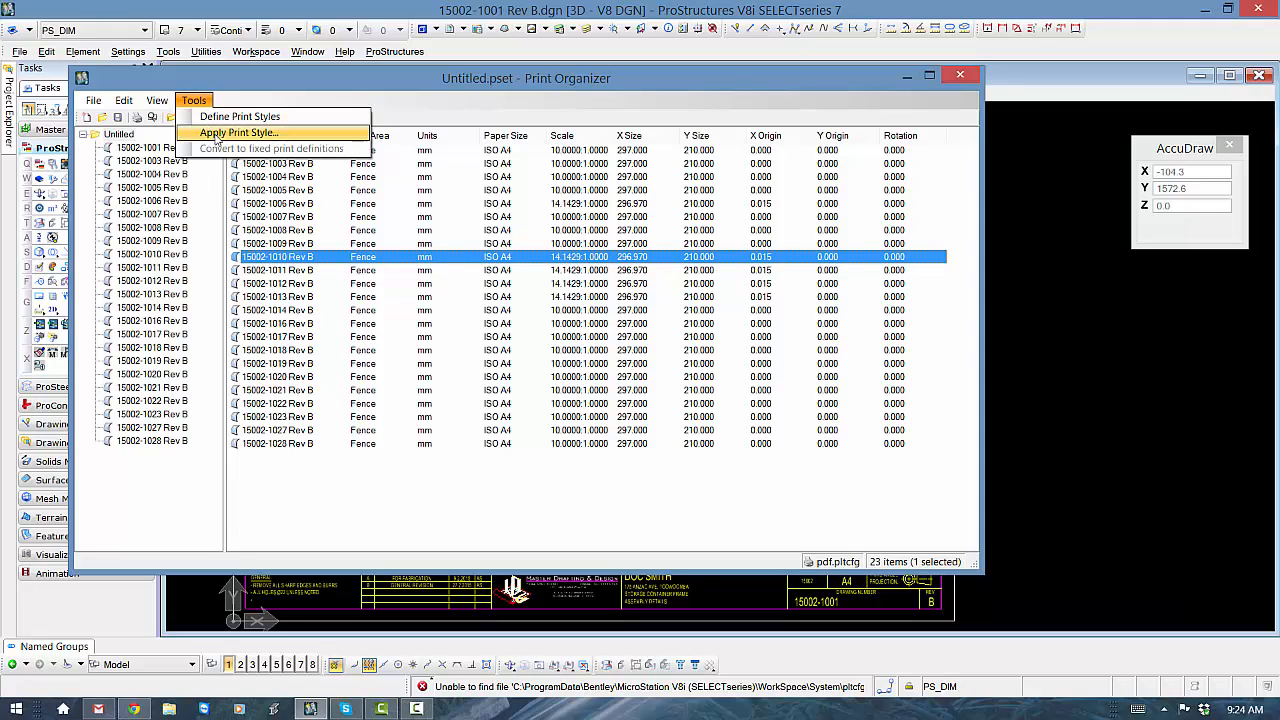
{"action": "left_click", "coordinate": [226, 117]}
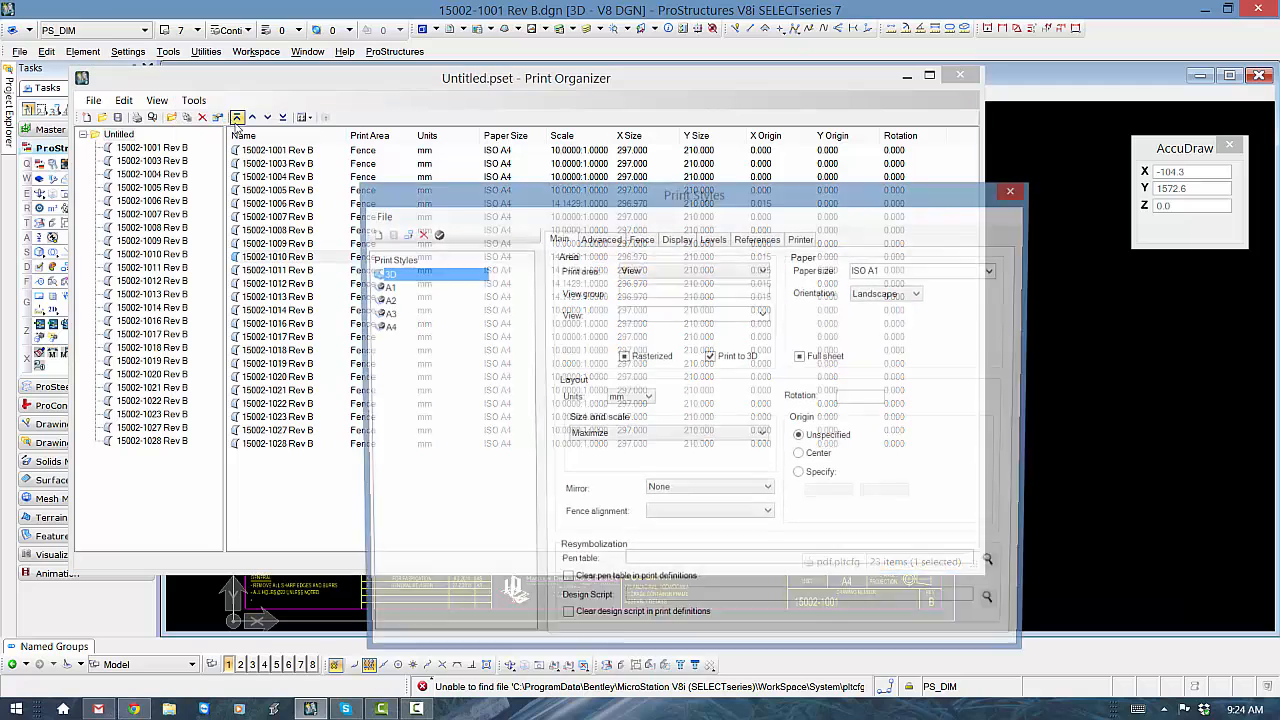
{"action": "left_click_drag", "start_coordinate": [640, 202], "coordinate": [668, 117]}
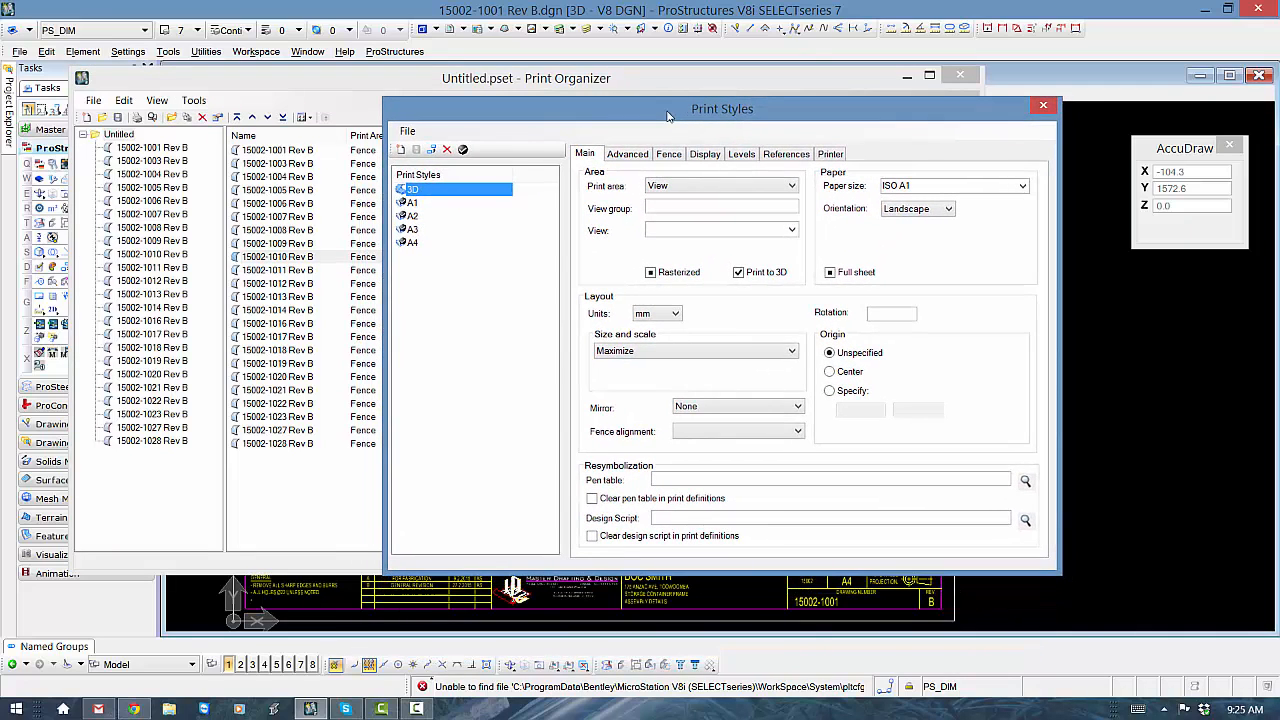
{"action": "left_click", "coordinate": [411, 203]}
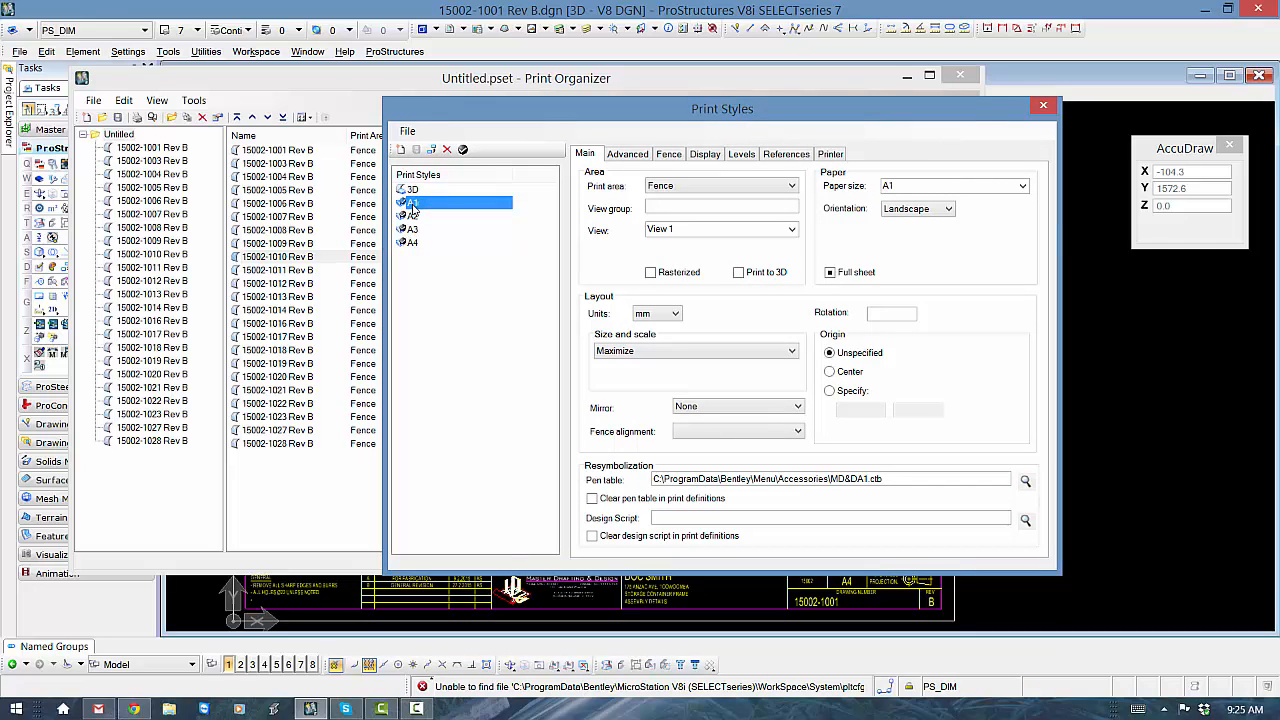
{"action": "left_click", "coordinate": [831, 154]}
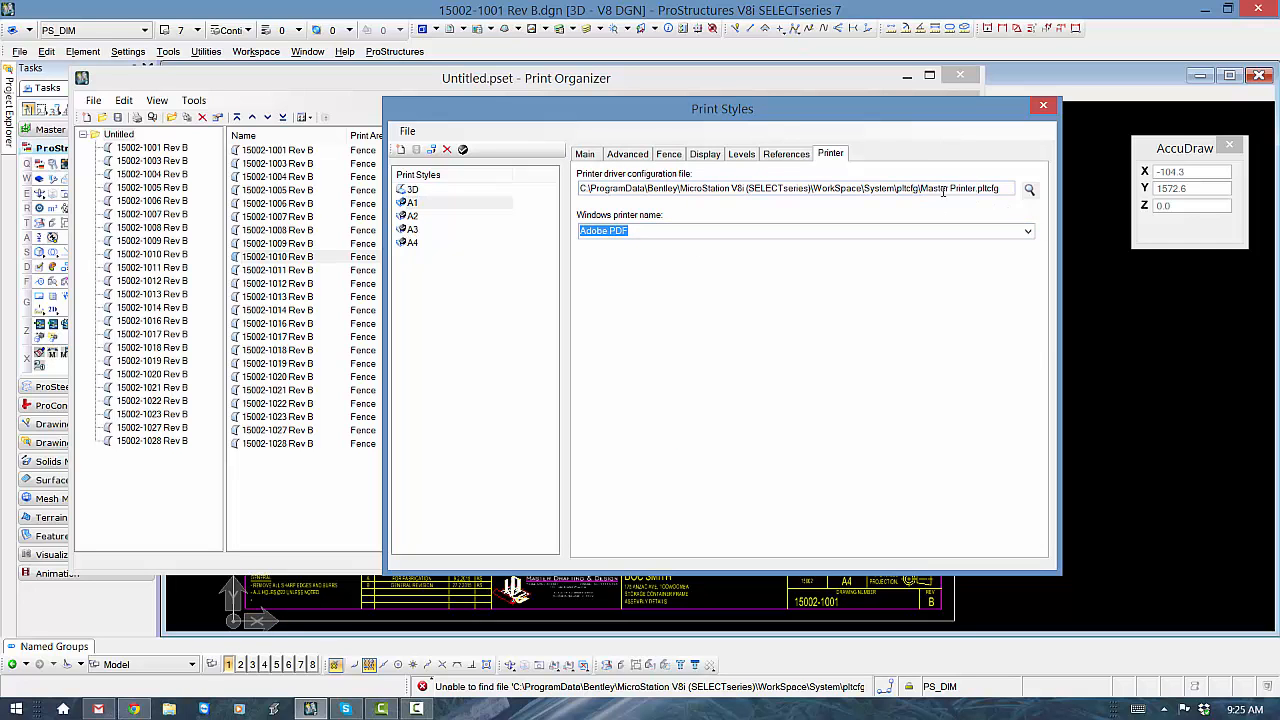
{"action": "left_click", "coordinate": [1029, 189]}
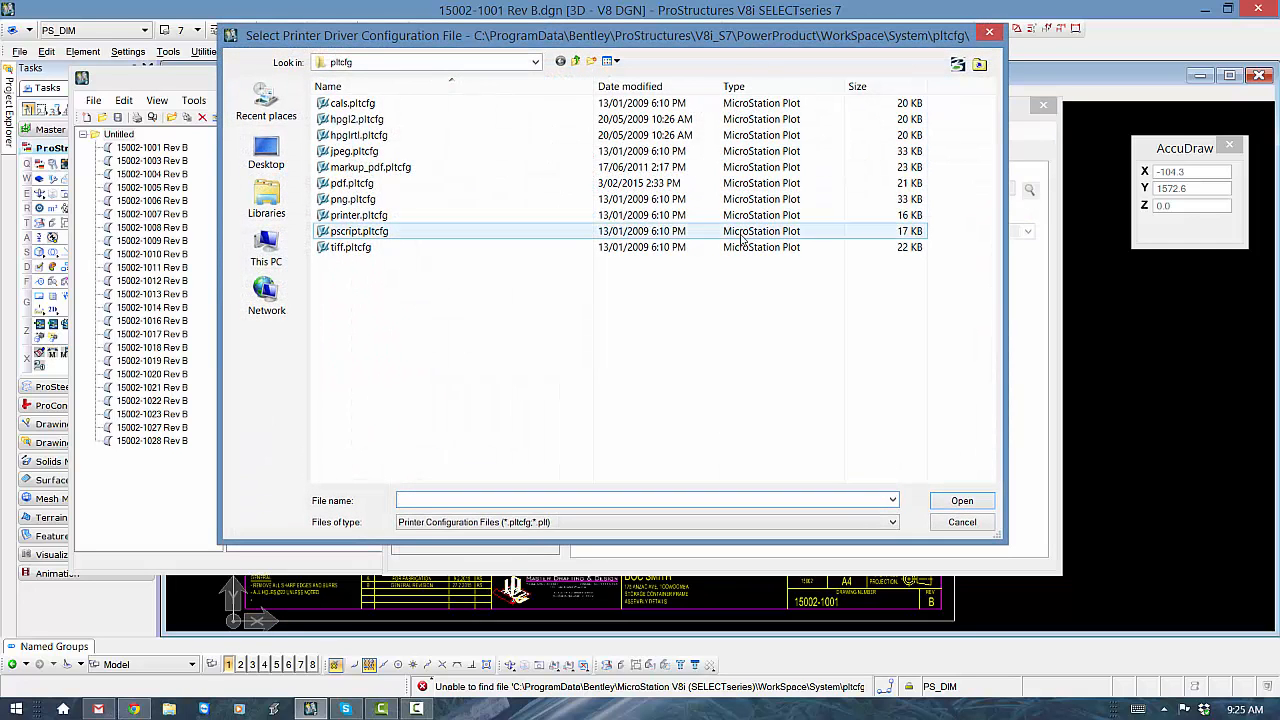
{"action": "left_click", "coordinate": [353, 185]}
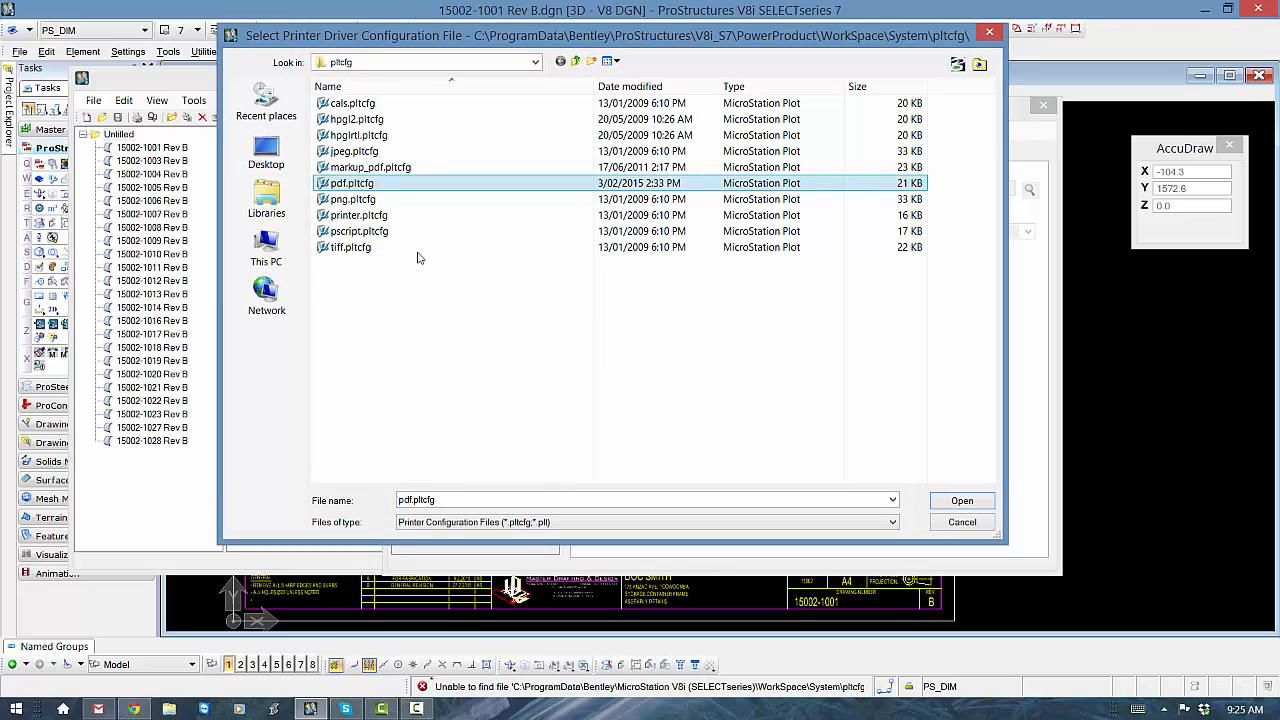
{"action": "left_click", "coordinate": [967, 502]}
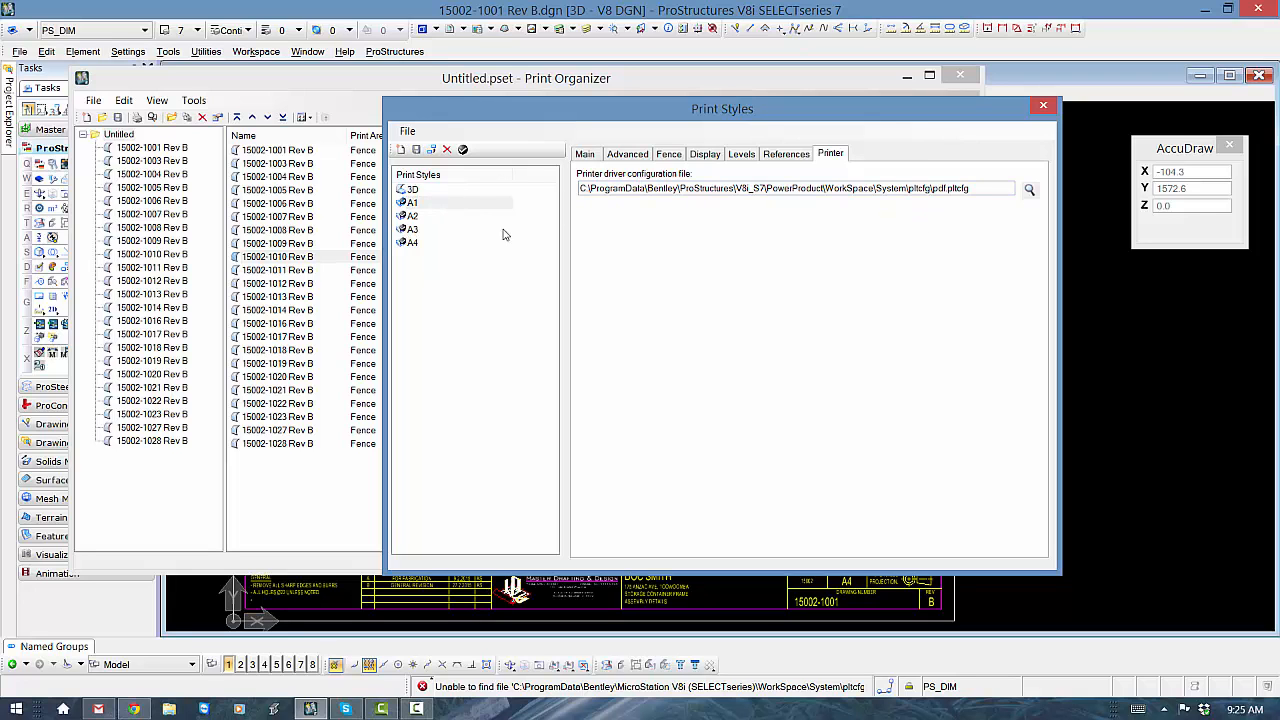
Set the A2 print style's printer driver configuration file to pdf.pltcfg.
{"action": "left_click", "coordinate": [408, 216]}
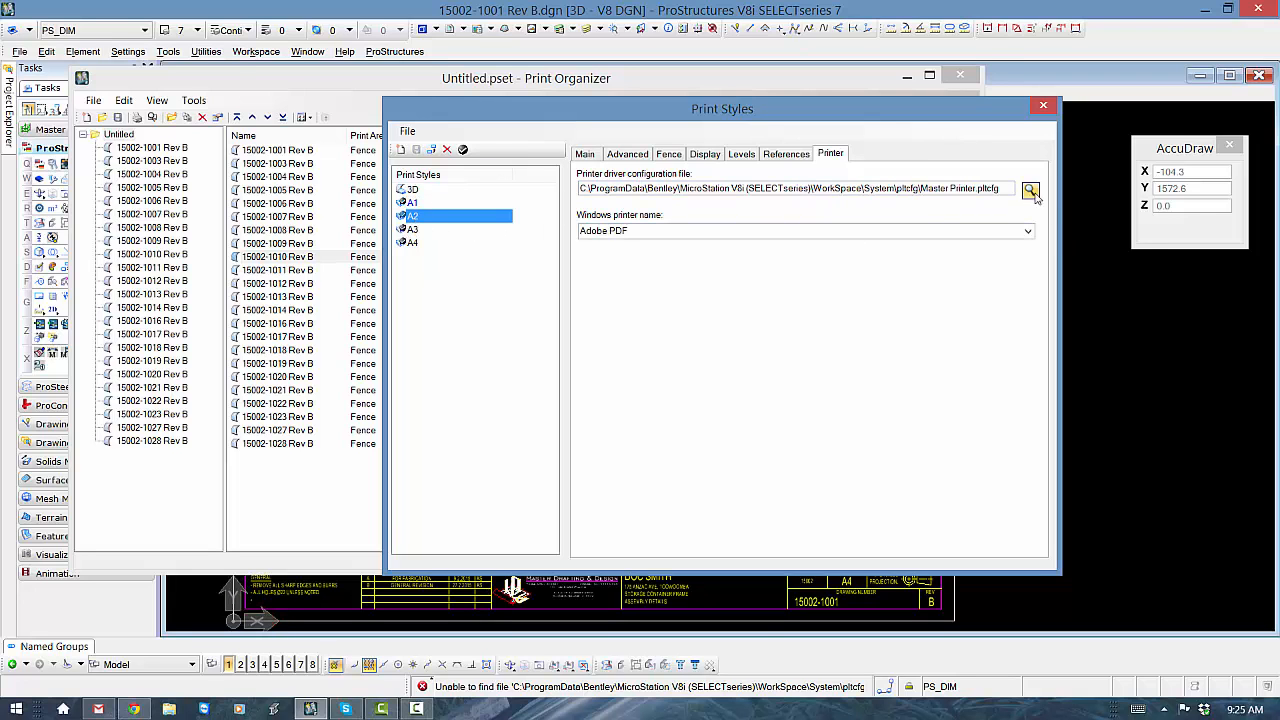
{"action": "left_click", "coordinate": [1031, 191]}
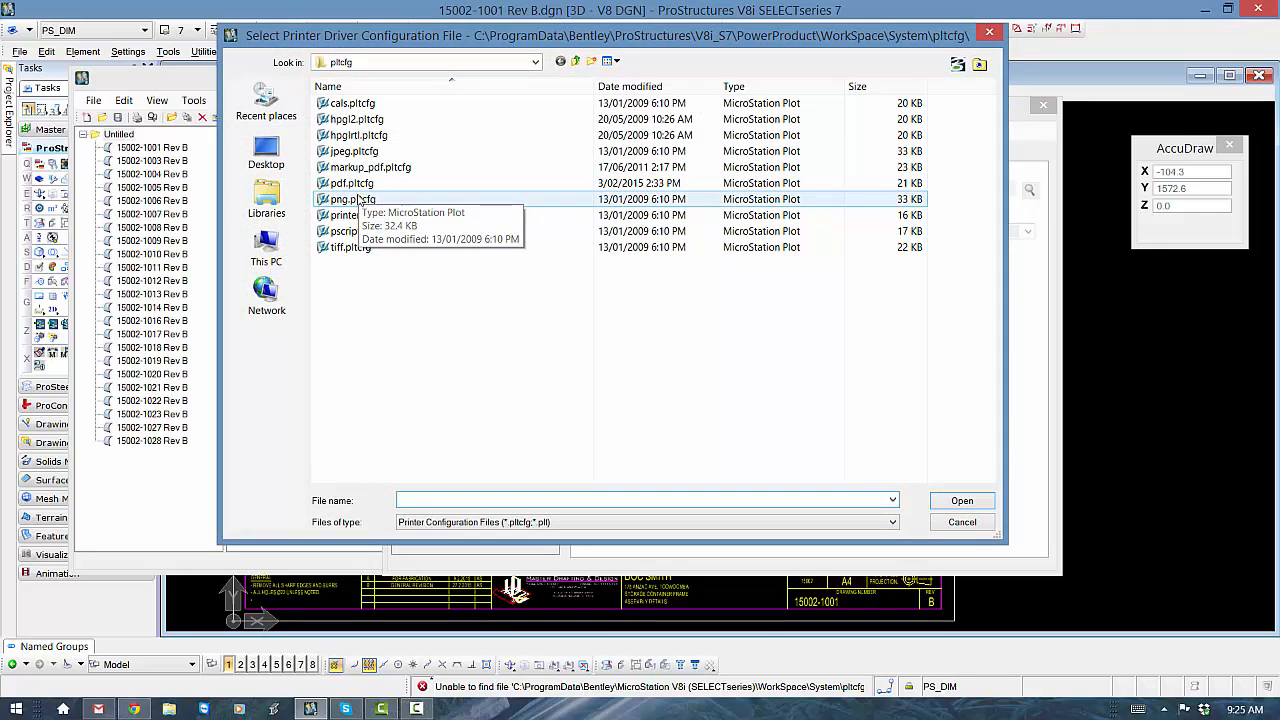
{"action": "left_click", "coordinate": [355, 184]}
{"action": "left_click", "coordinate": [962, 501]}
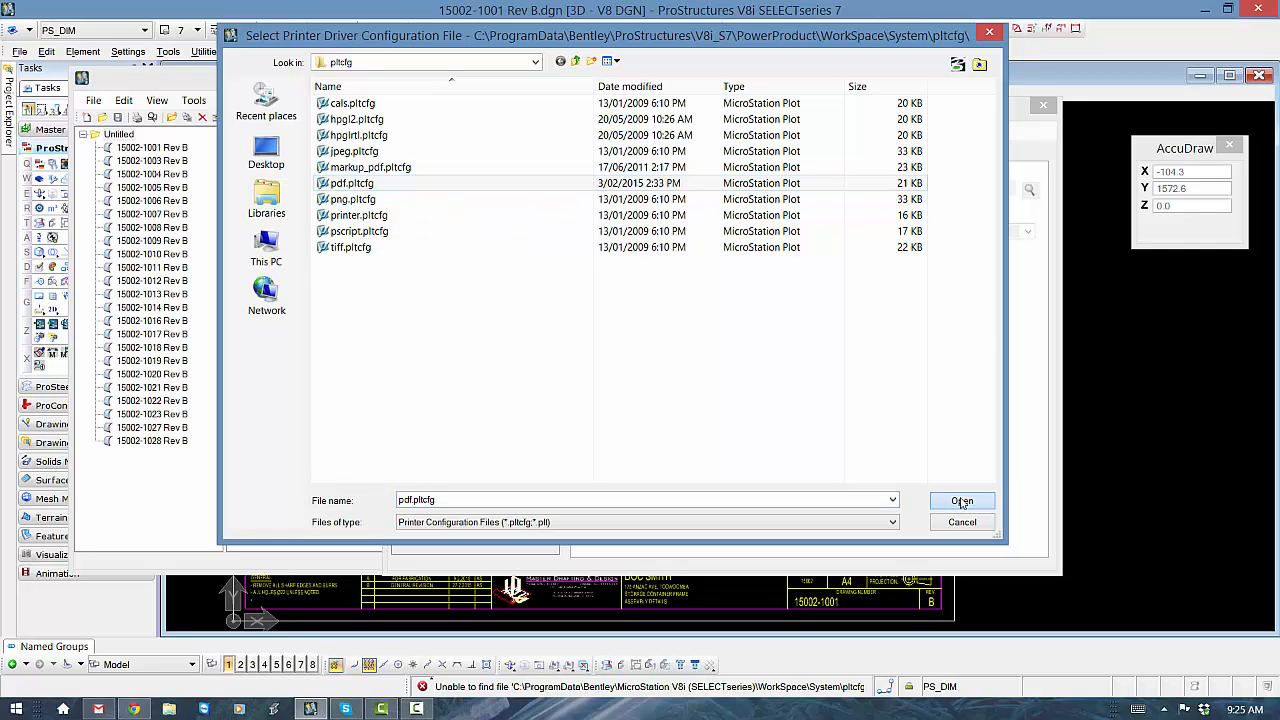
Set the A3 print style's printer driver configuration file to pdf.pltcfg.
{"action": "left_click", "coordinate": [408, 229]}
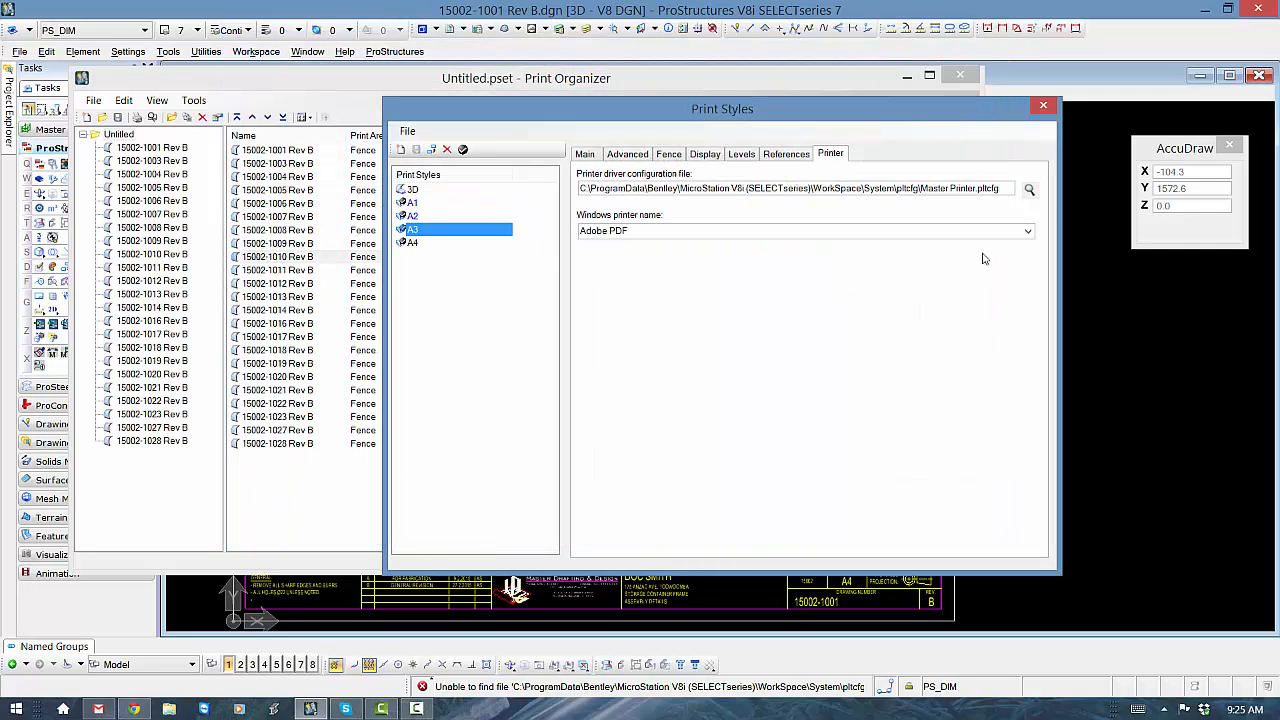
{"action": "left_click", "coordinate": [1030, 191]}
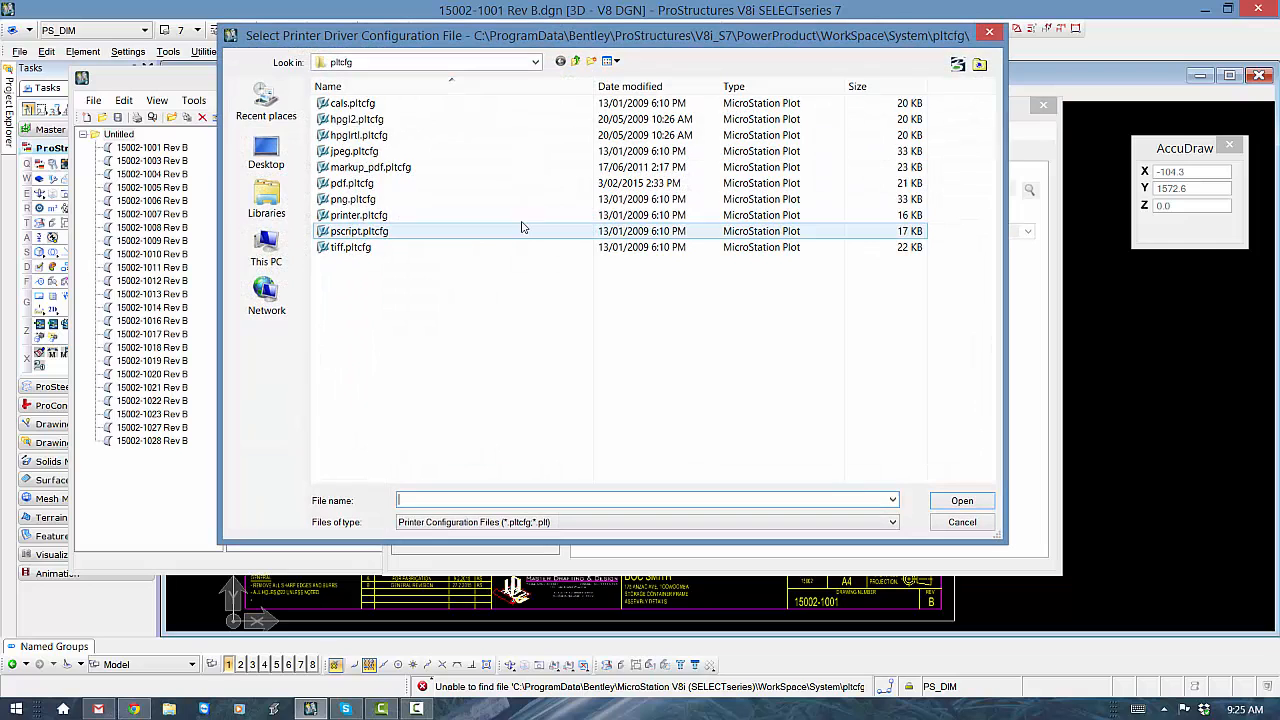
{"action": "left_click", "coordinate": [352, 183]}
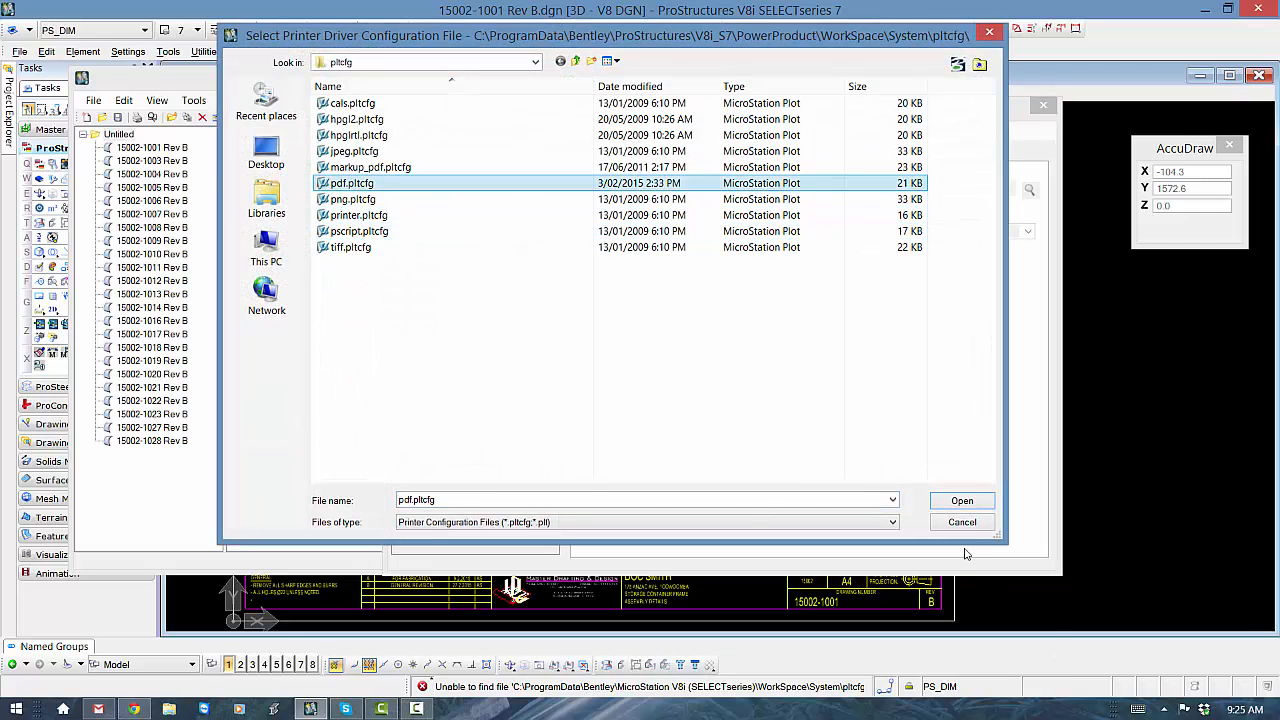
{"action": "left_click", "coordinate": [961, 501]}
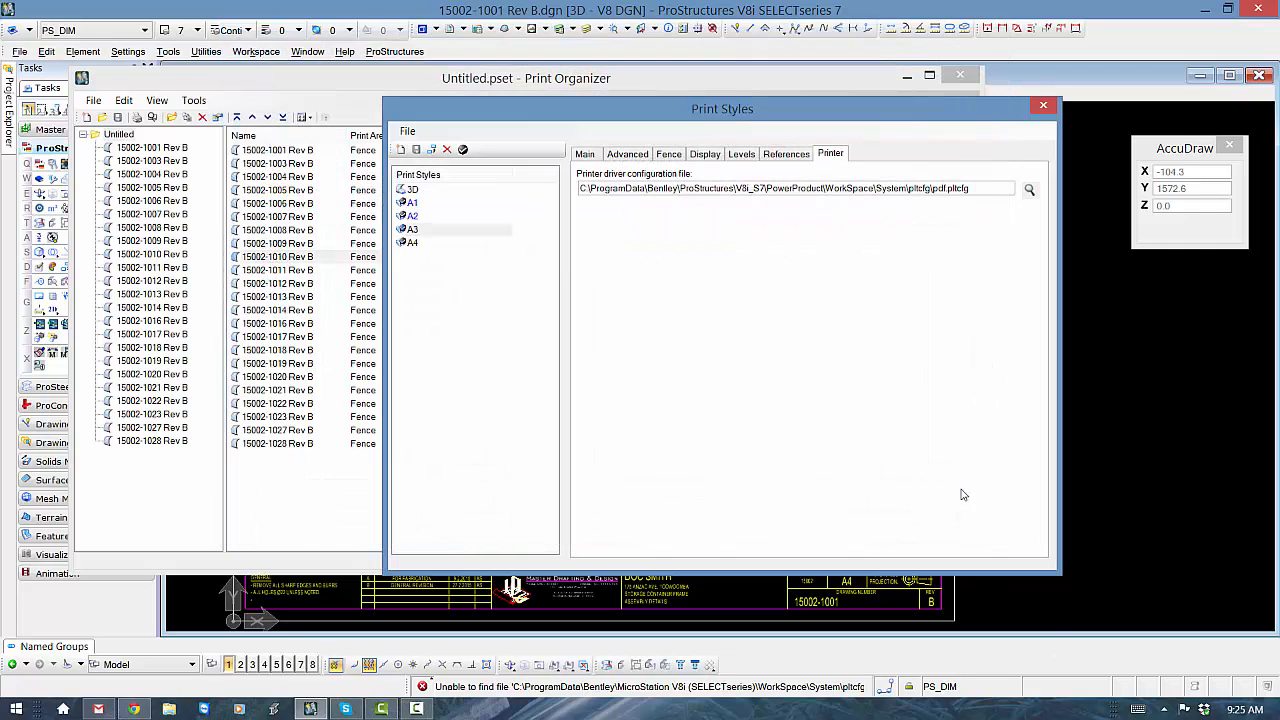
Set the A4 print style's printer driver configuration file to pdf.pltcfg and recheck the printer settings of the A3, A4 and A1 styles.
{"action": "left_click", "coordinate": [408, 244]}
{"action": "left_click", "coordinate": [1029, 189]}
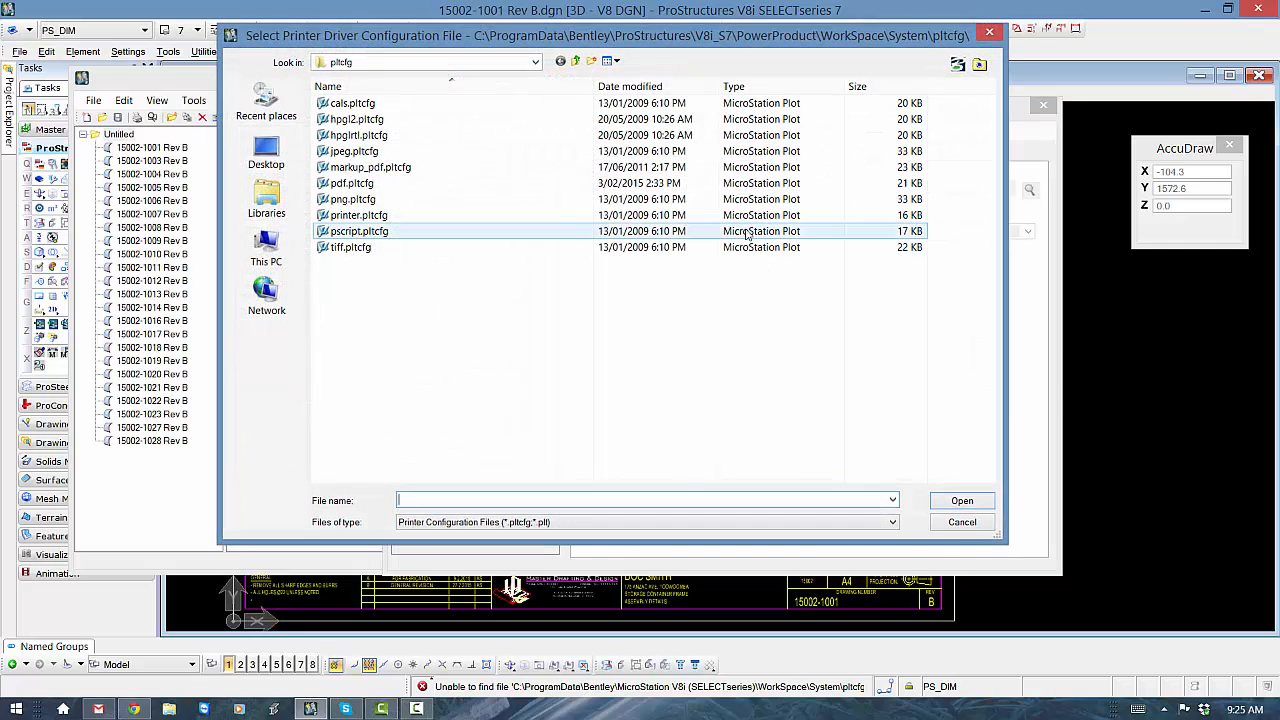
{"action": "left_click", "coordinate": [345, 185]}
{"action": "left_click", "coordinate": [948, 502]}
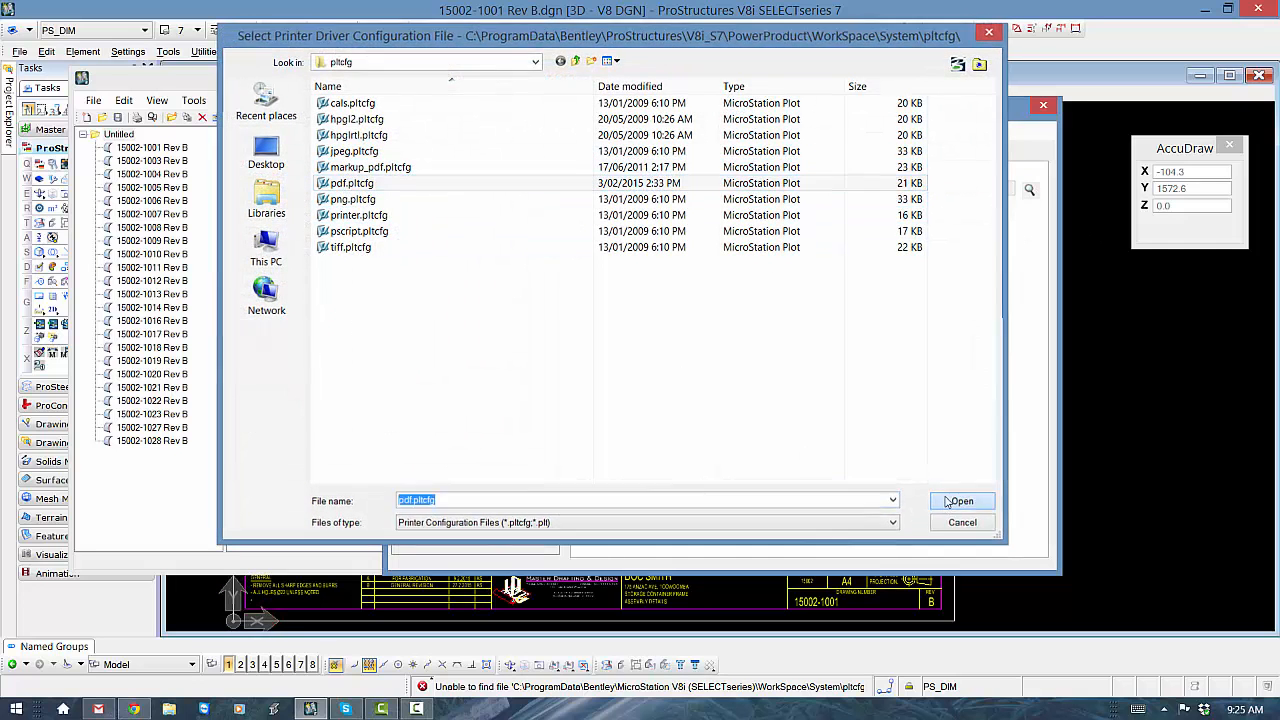
{"action": "left_click", "coordinate": [412, 230]}
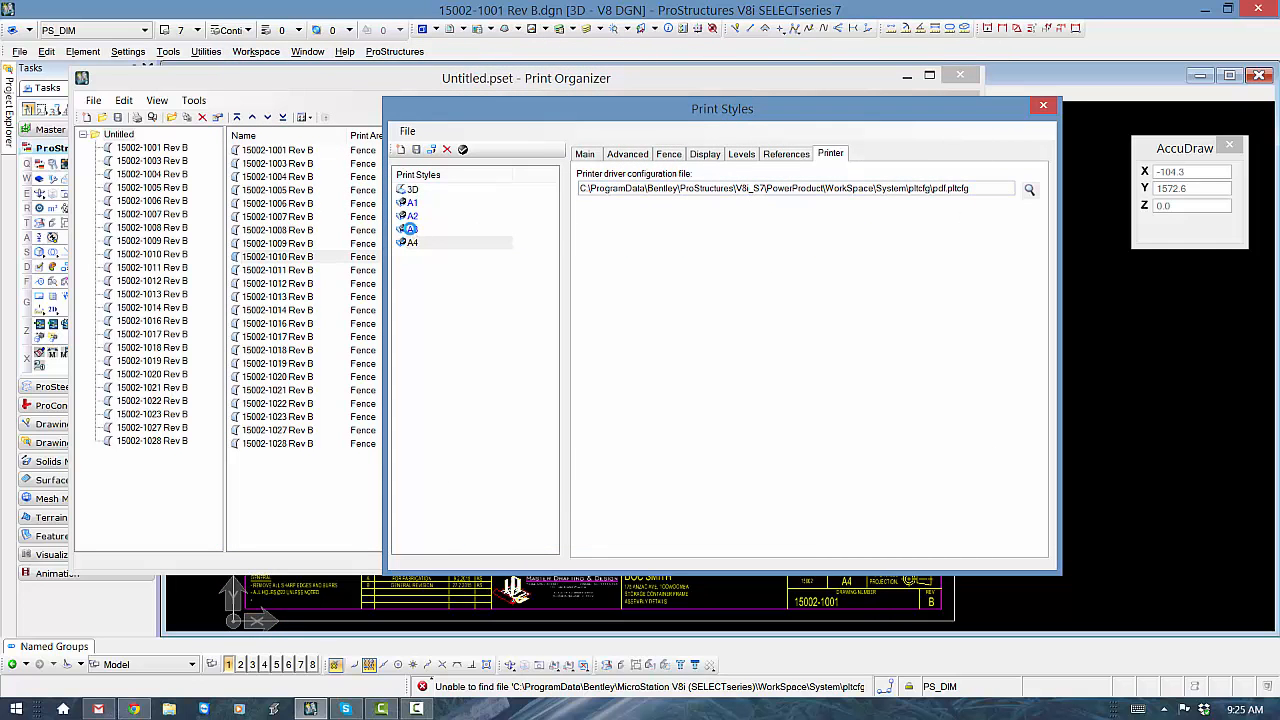
{"action": "left_click", "coordinate": [409, 244]}
{"action": "left_click", "coordinate": [412, 203]}
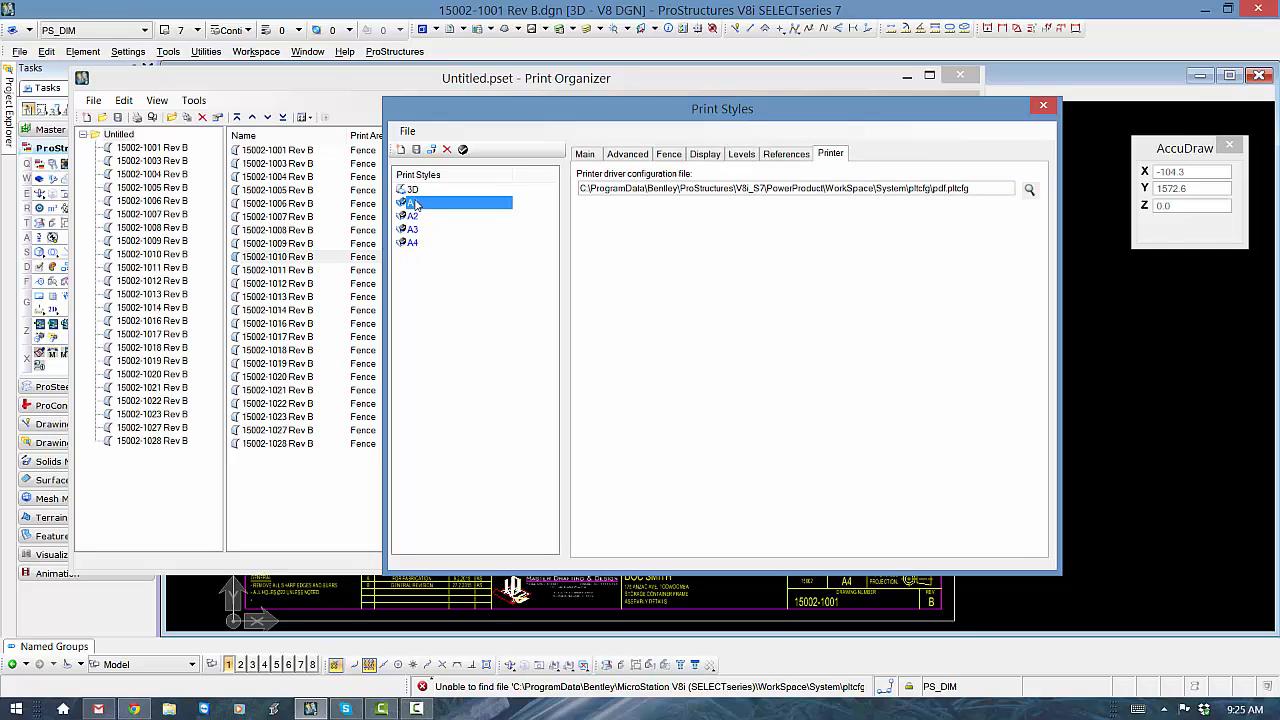
Set the paper size of the A1 print style to ISO A1 and of the A2 style to ISO A2.
{"action": "left_click", "coordinate": [594, 156]}
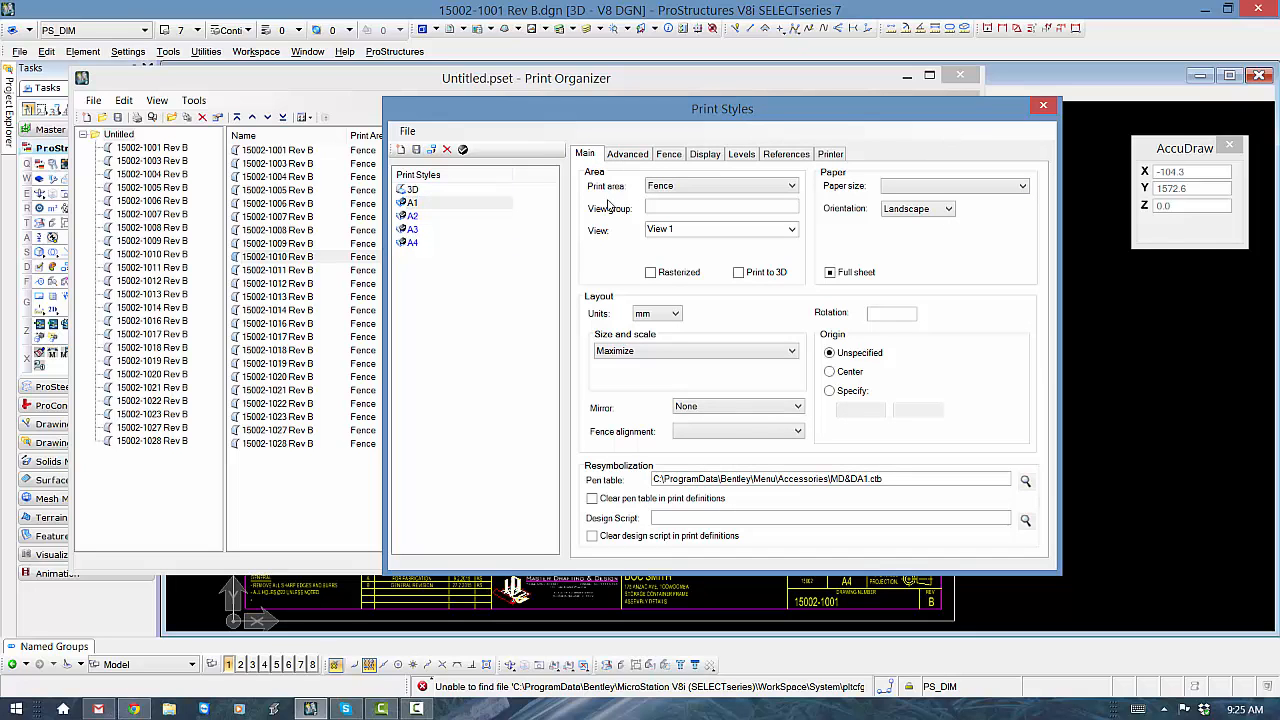
{"action": "left_click", "coordinate": [992, 187]}
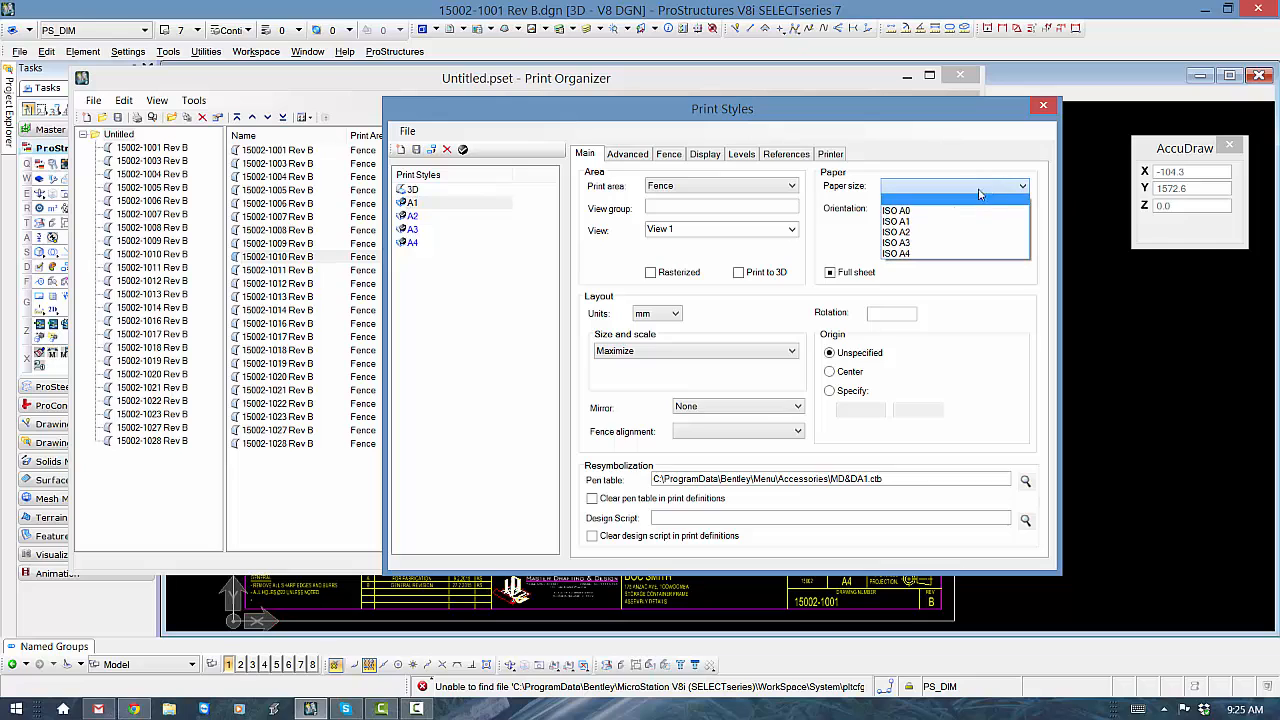
{"action": "left_click", "coordinate": [917, 222]}
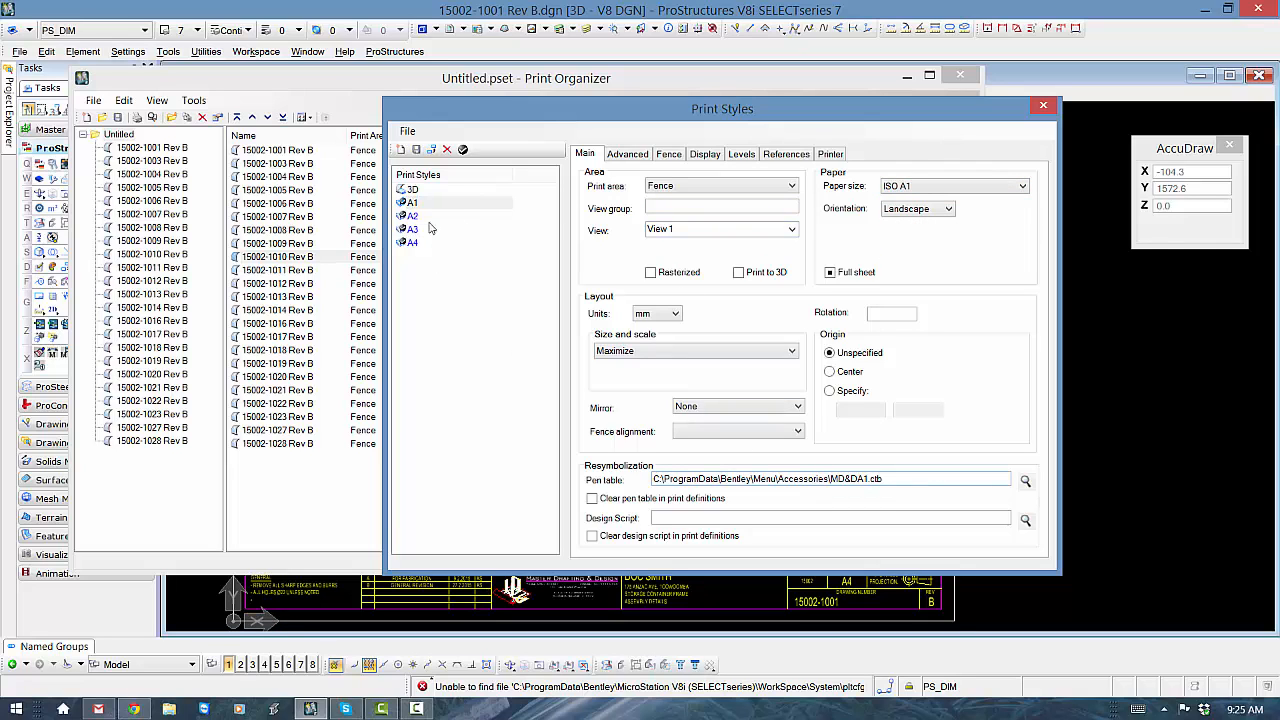
{"action": "left_click", "coordinate": [406, 216]}
{"action": "left_click", "coordinate": [953, 187]}
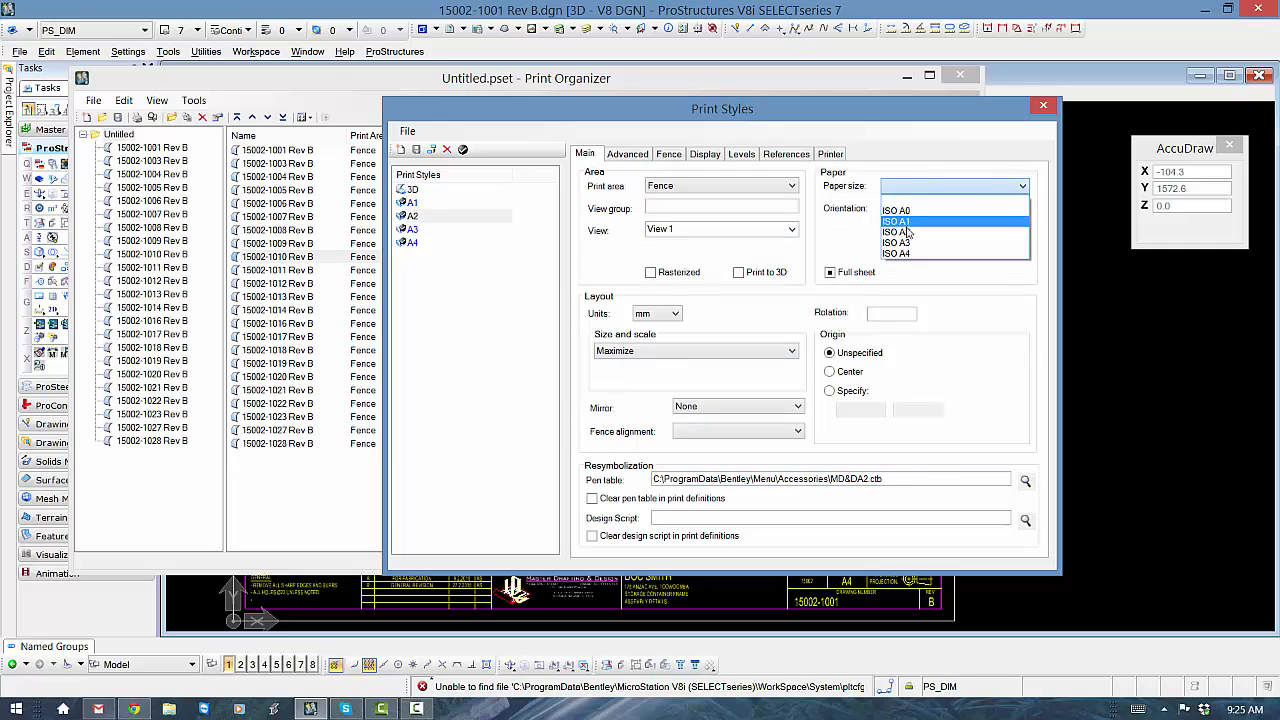
{"action": "left_click", "coordinate": [908, 232]}
Set the paper size of the A3 print style to ISO A3 and of the A4 style to ISO A4.
{"action": "left_click", "coordinate": [412, 229]}
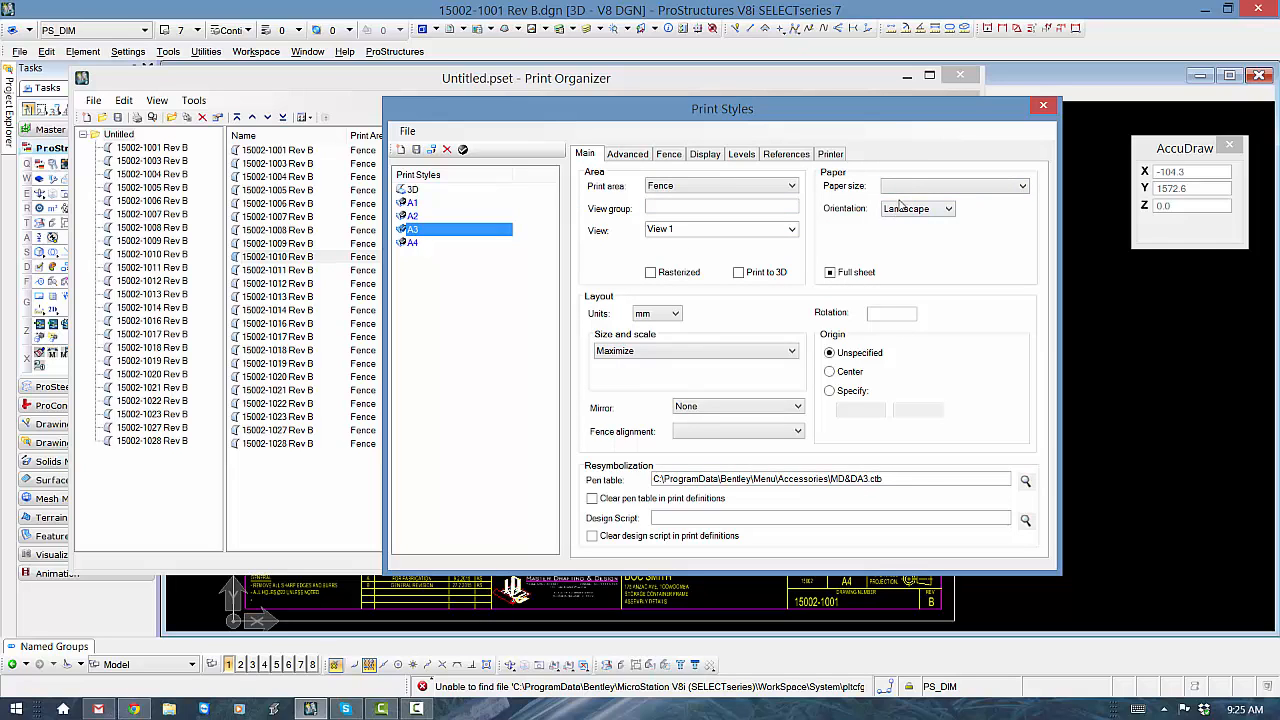
{"action": "left_click", "coordinate": [915, 187]}
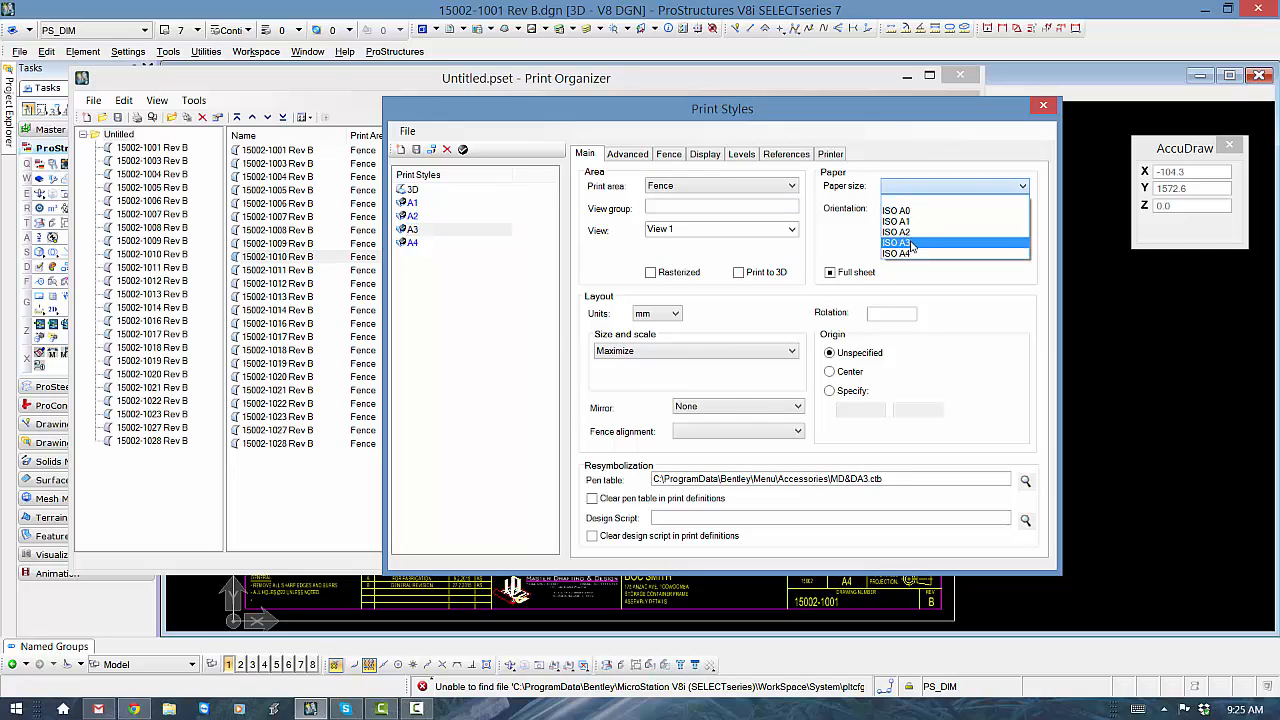
{"action": "left_click", "coordinate": [912, 243]}
{"action": "left_click", "coordinate": [411, 242]}
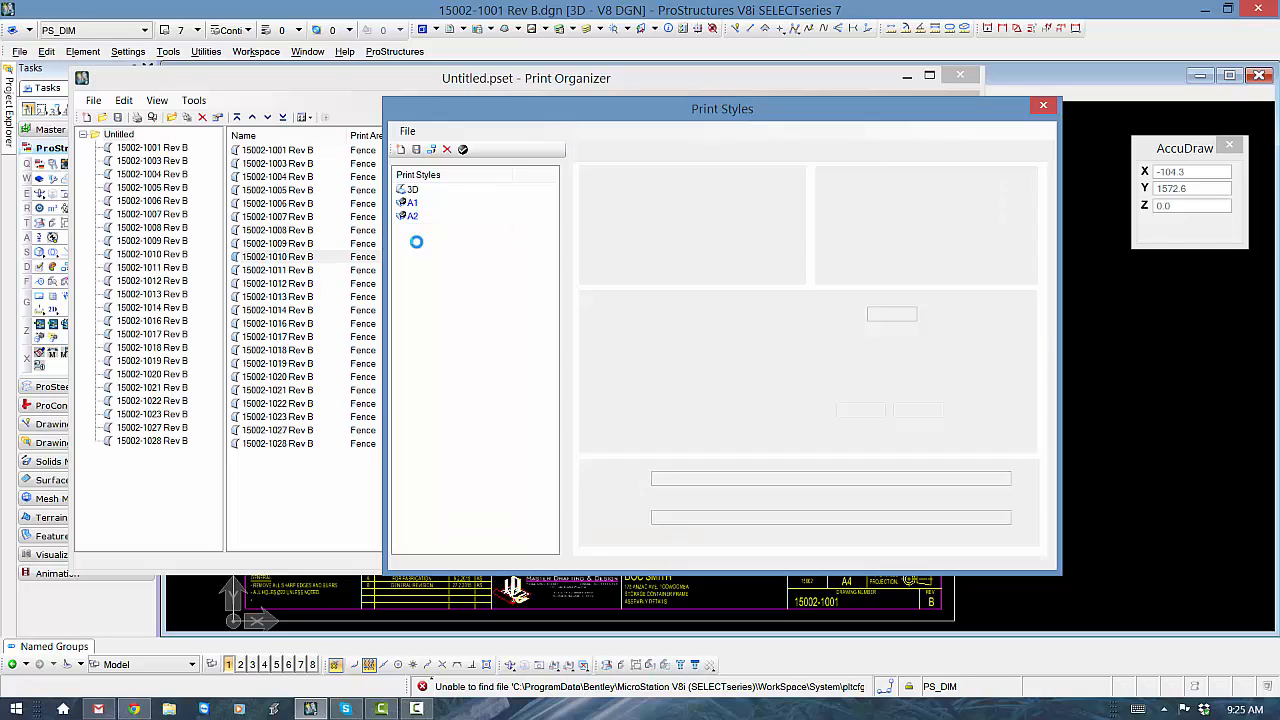
{"action": "left_click", "coordinate": [938, 187]}
{"action": "left_click", "coordinate": [915, 254]}
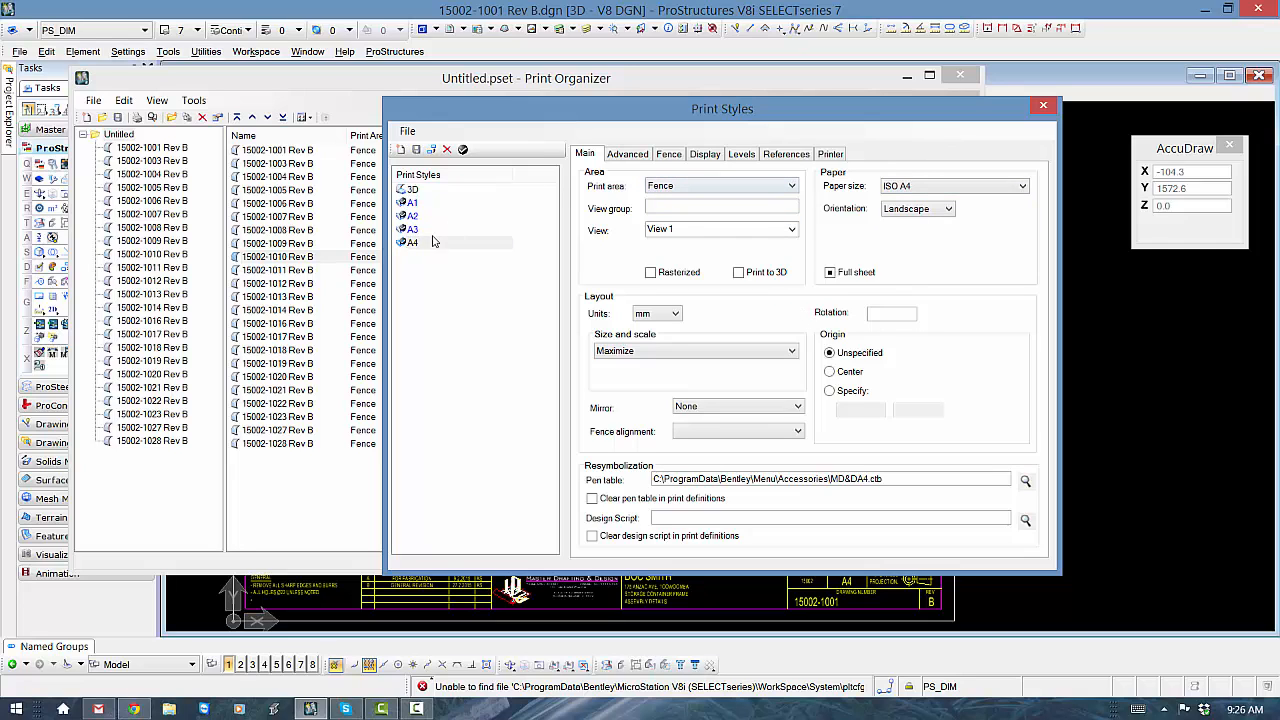
Save the modified A1, A2, A3 and A4 print styles and close the print style definitions.
{"action": "left_click", "coordinate": [413, 203]}
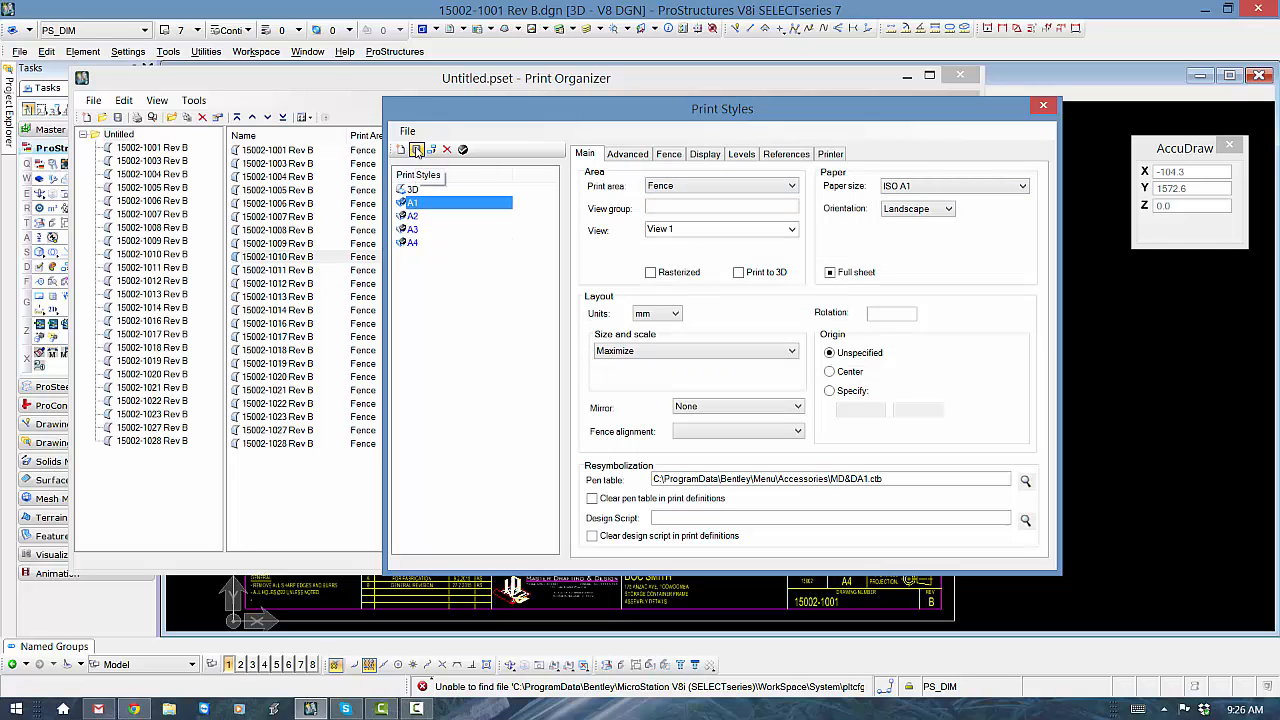
{"action": "left_click", "coordinate": [417, 149]}
{"action": "key", "text": "Down"}
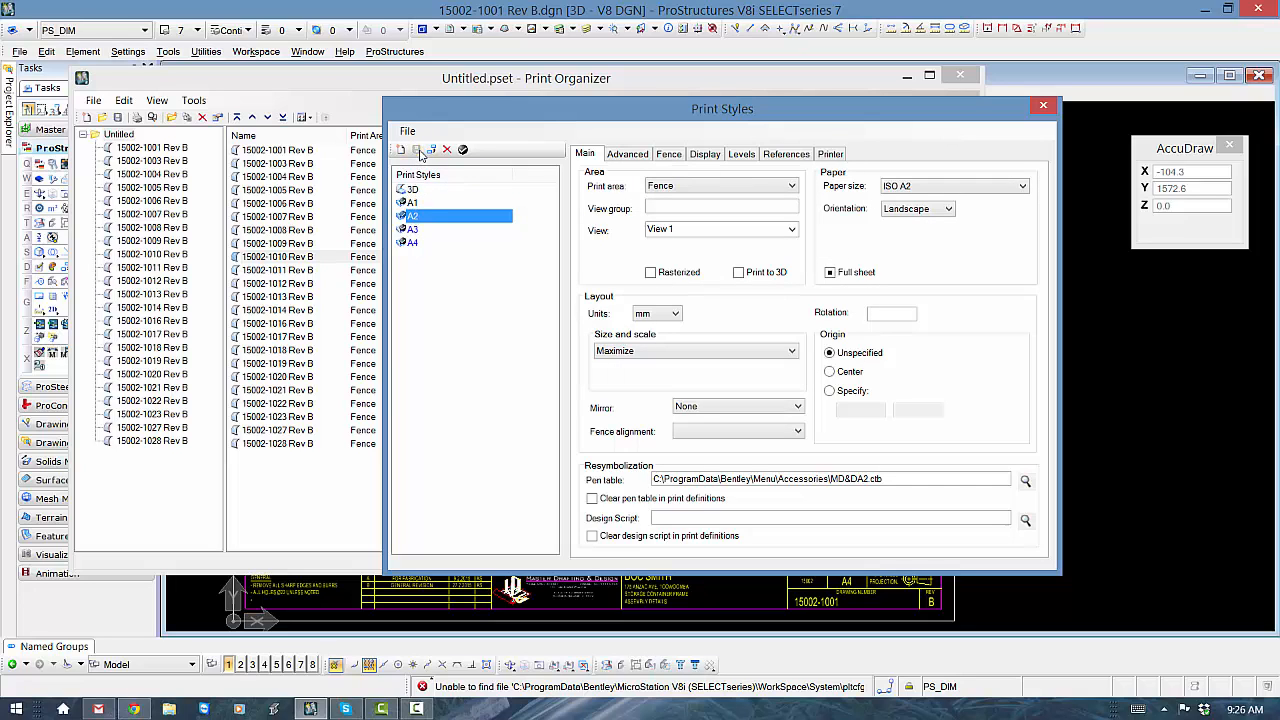
{"action": "left_click", "coordinate": [410, 229]}
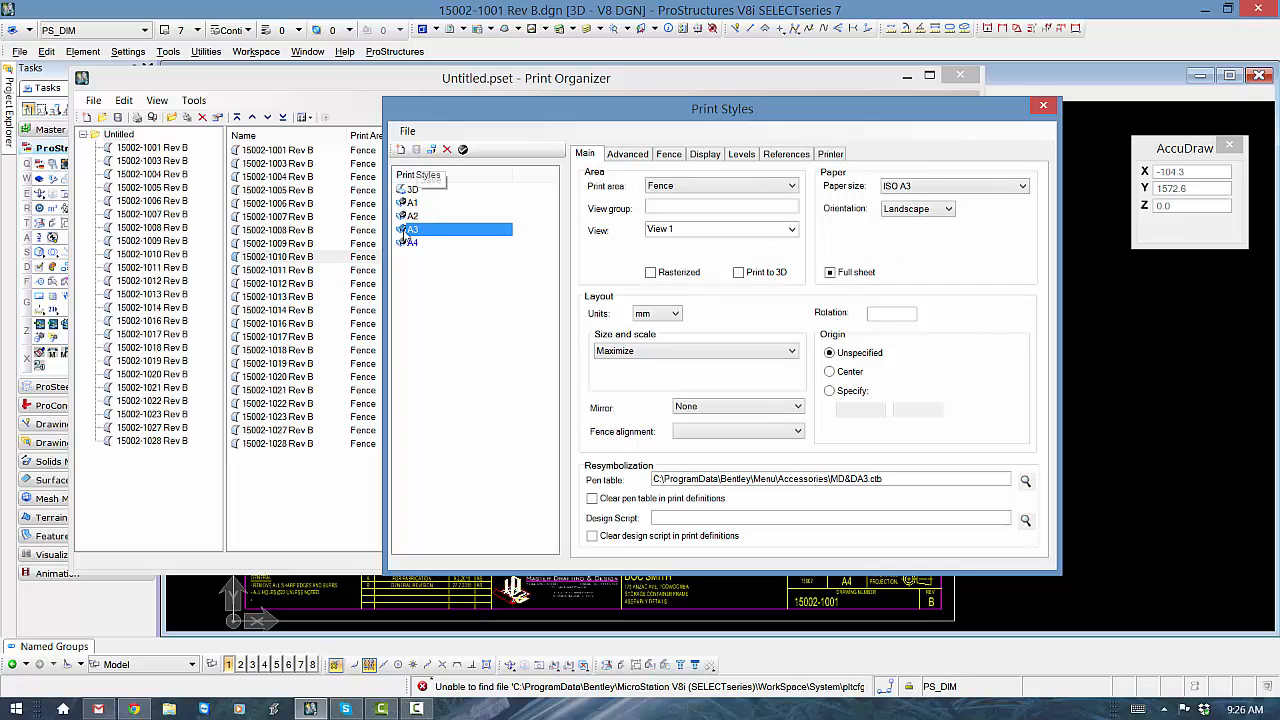
{"action": "left_click", "coordinate": [408, 242]}
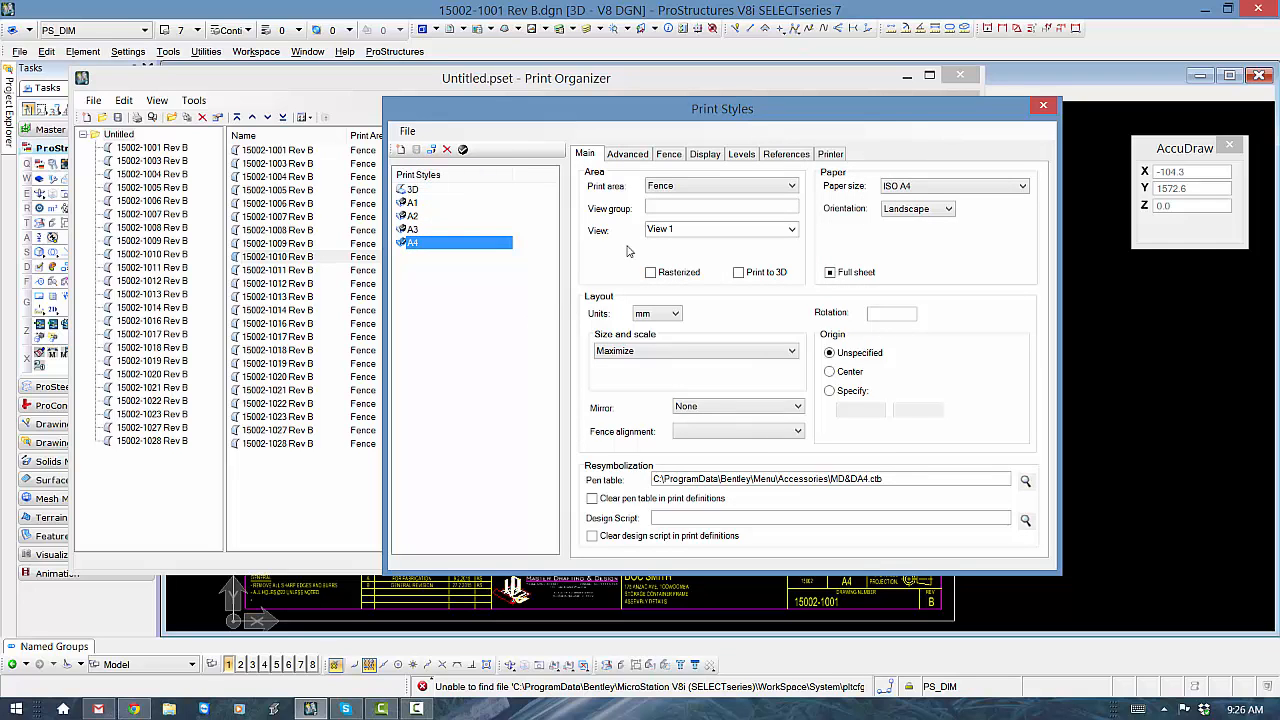
{"action": "left_click", "coordinate": [1042, 107]}
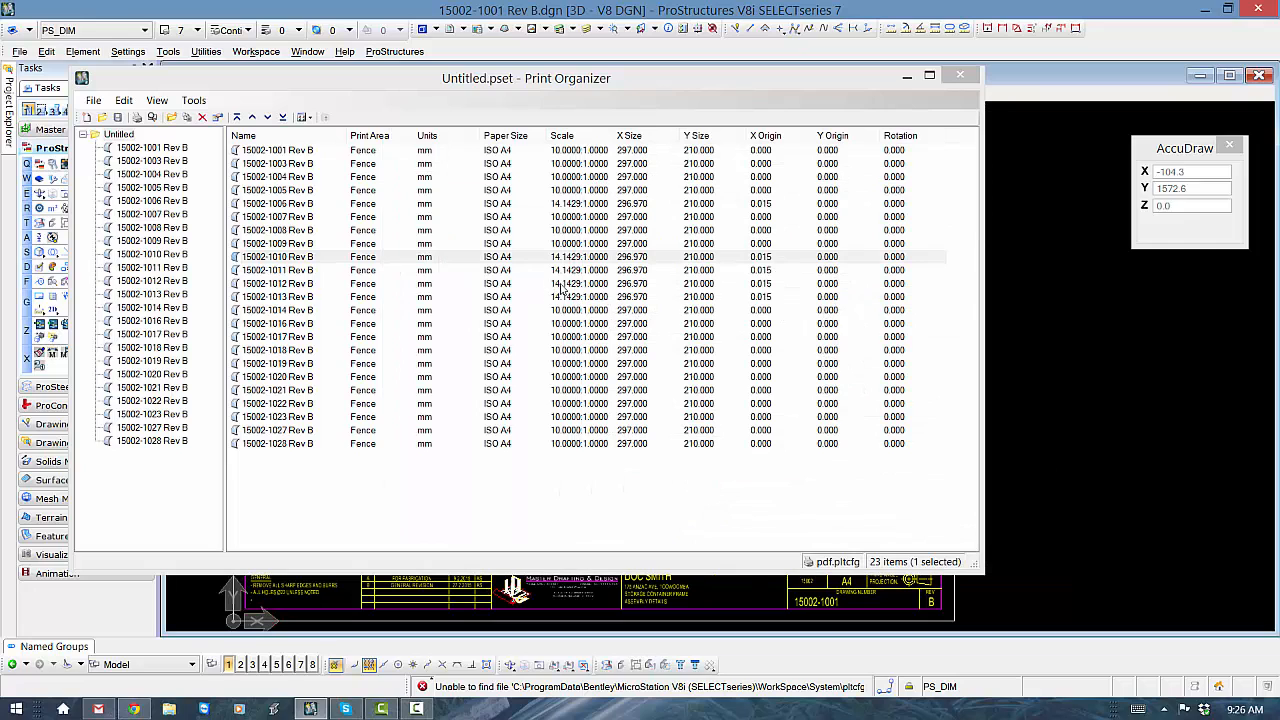
Apply the A3 print style to drawing 15002-1006 Rev B.
{"action": "left_click", "coordinate": [560, 205]}
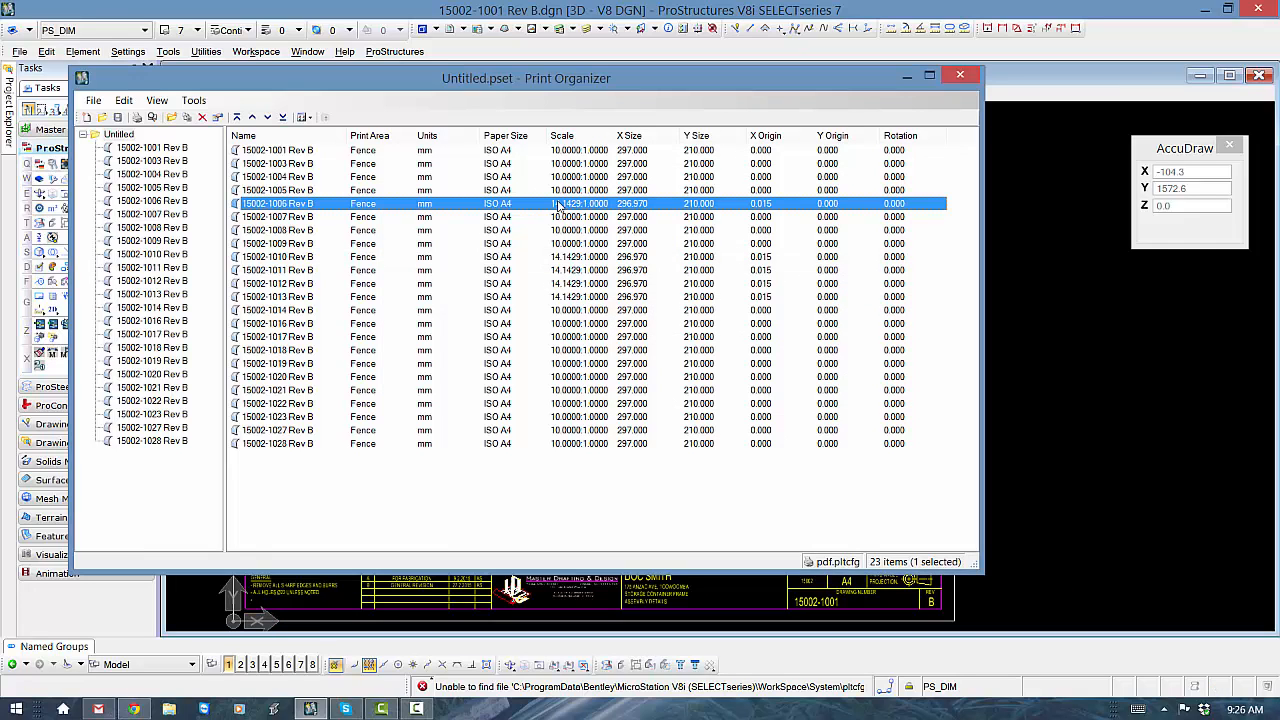
{"action": "left_click", "coordinate": [194, 100]}
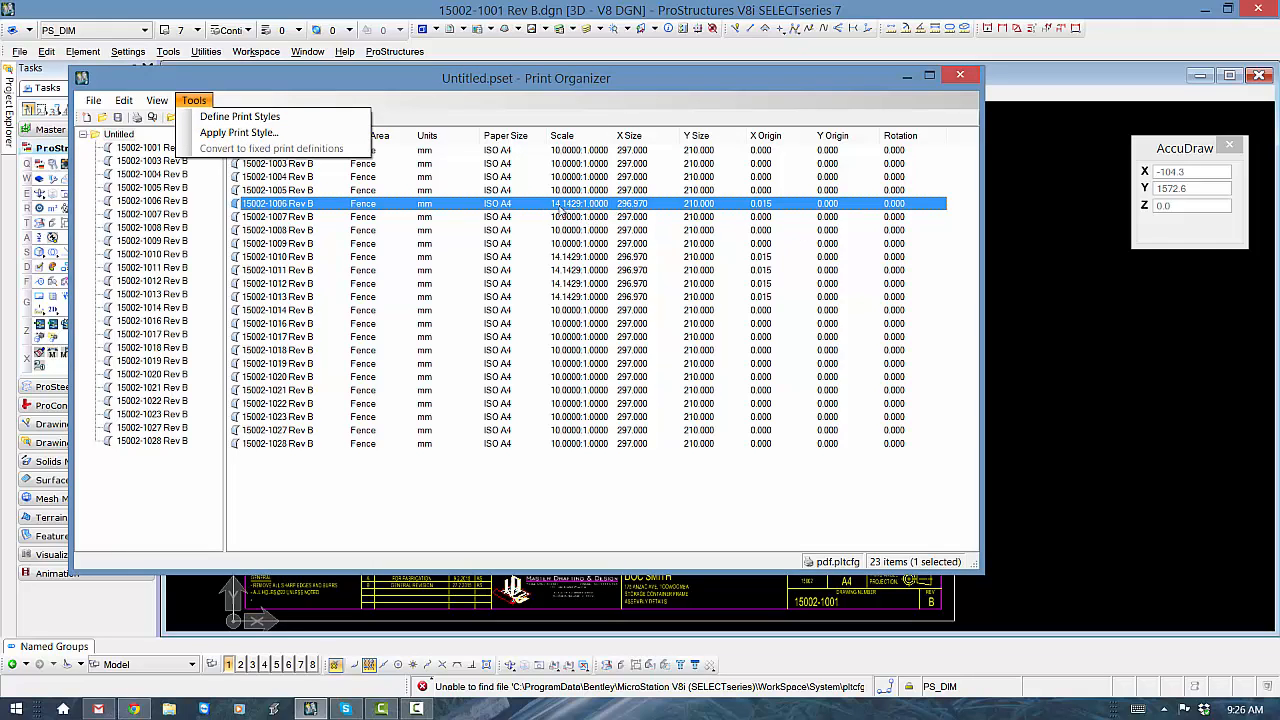
{"action": "left_click", "coordinate": [240, 132]}
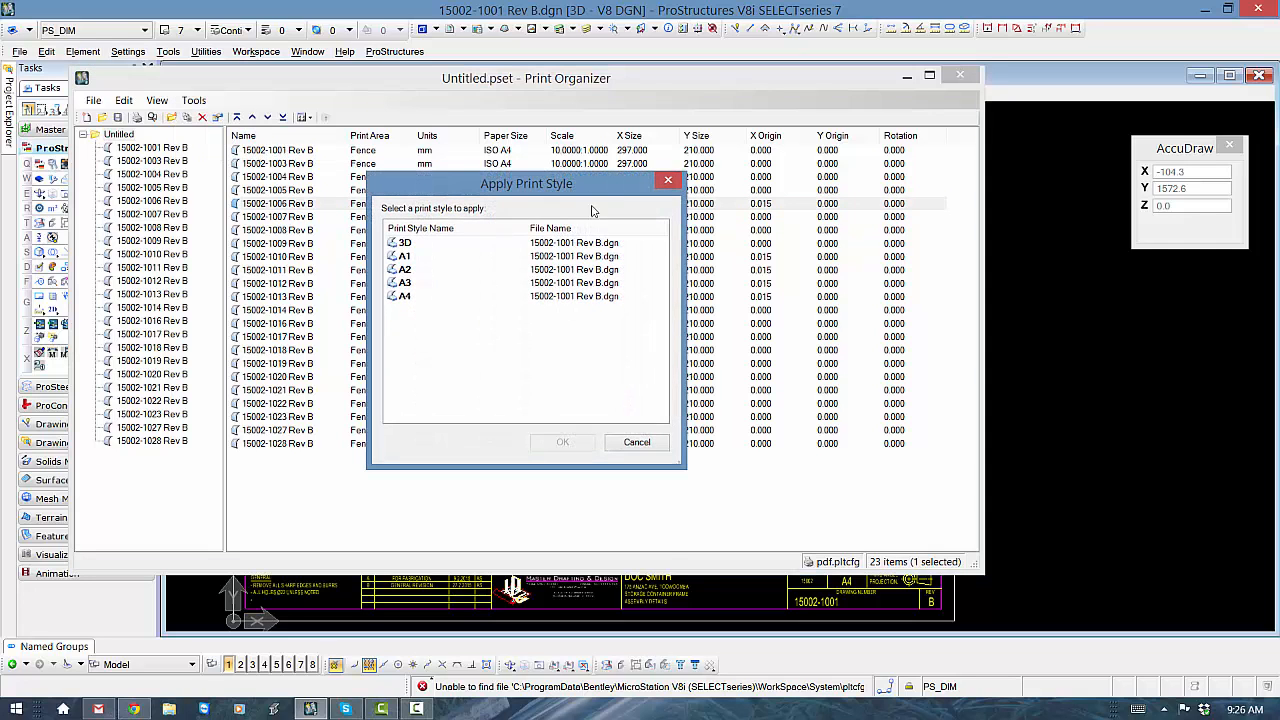
{"action": "double_click", "coordinate": [404, 283]}
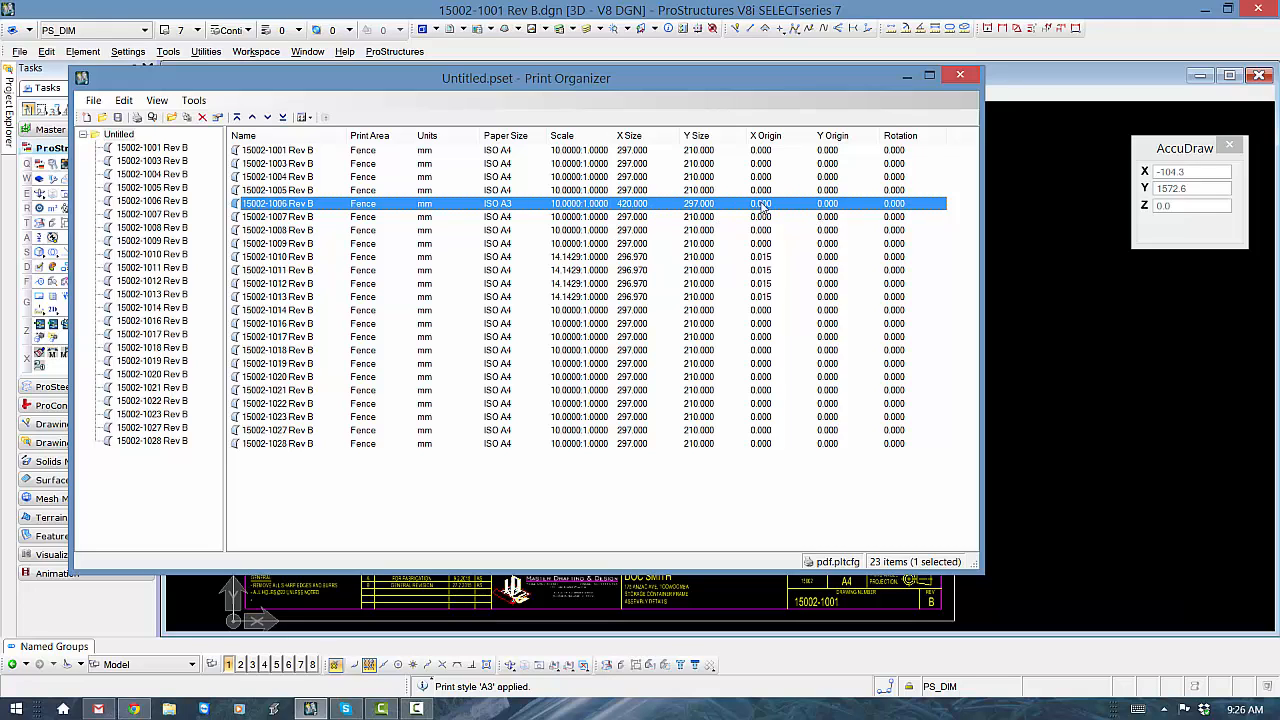
Apply the A3 print style to drawings 15002-1010 Rev B through 15002-1013 Rev B together, then clear that selection.
{"action": "left_click", "coordinate": [567, 260]}
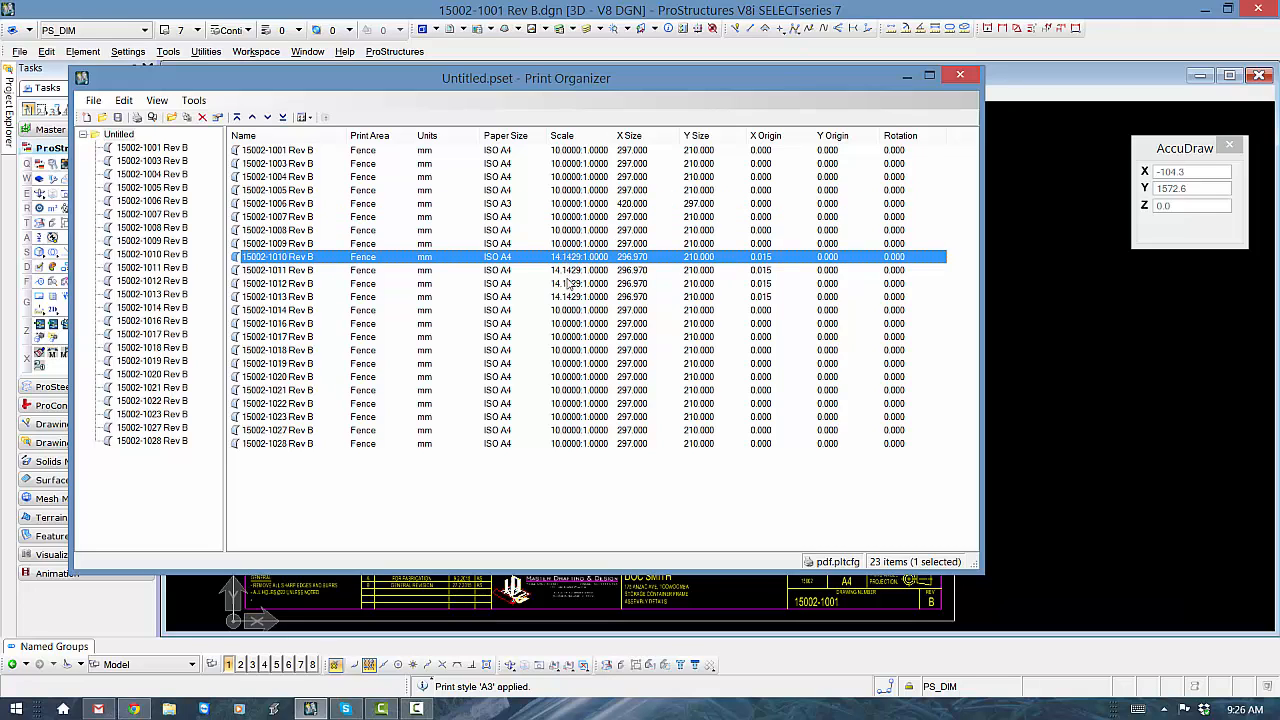
{"action": "left_click", "coordinate": [567, 272], "text": "ctrl"}
{"action": "left_click", "coordinate": [565, 285], "text": "ctrl"}
{"action": "left_click", "coordinate": [566, 298], "text": "ctrl"}
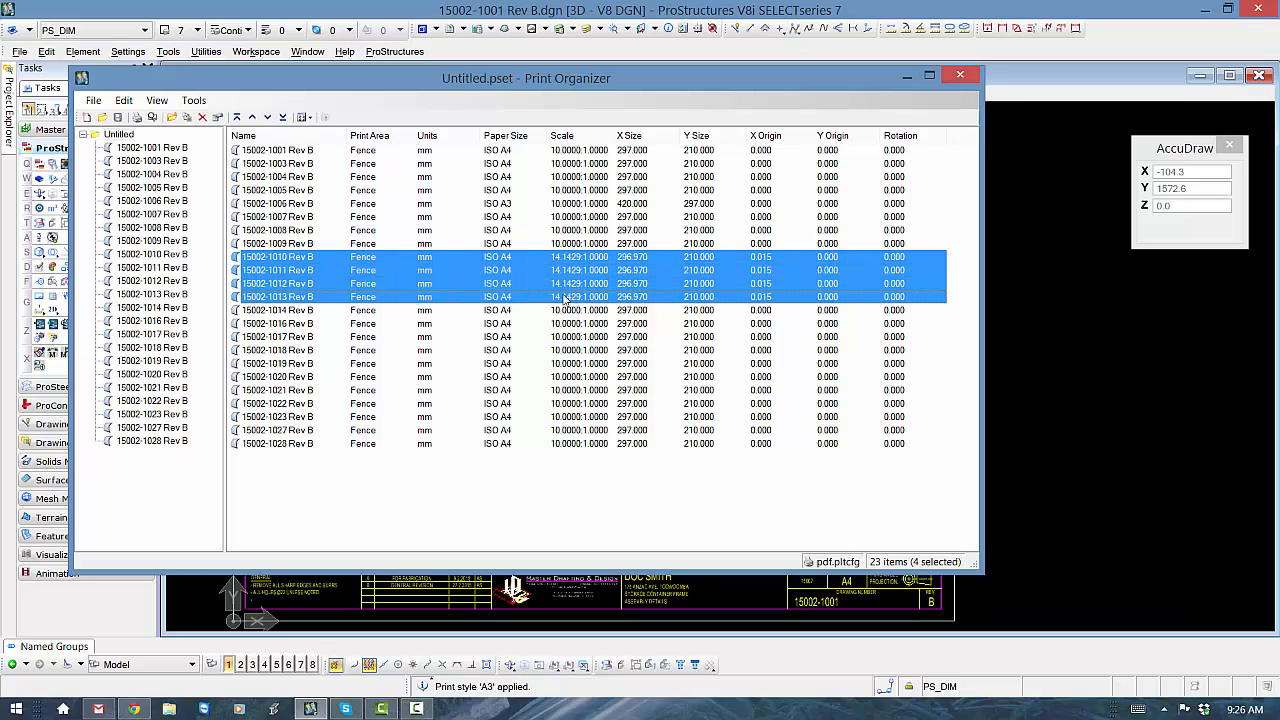
{"action": "left_click", "coordinate": [194, 100]}
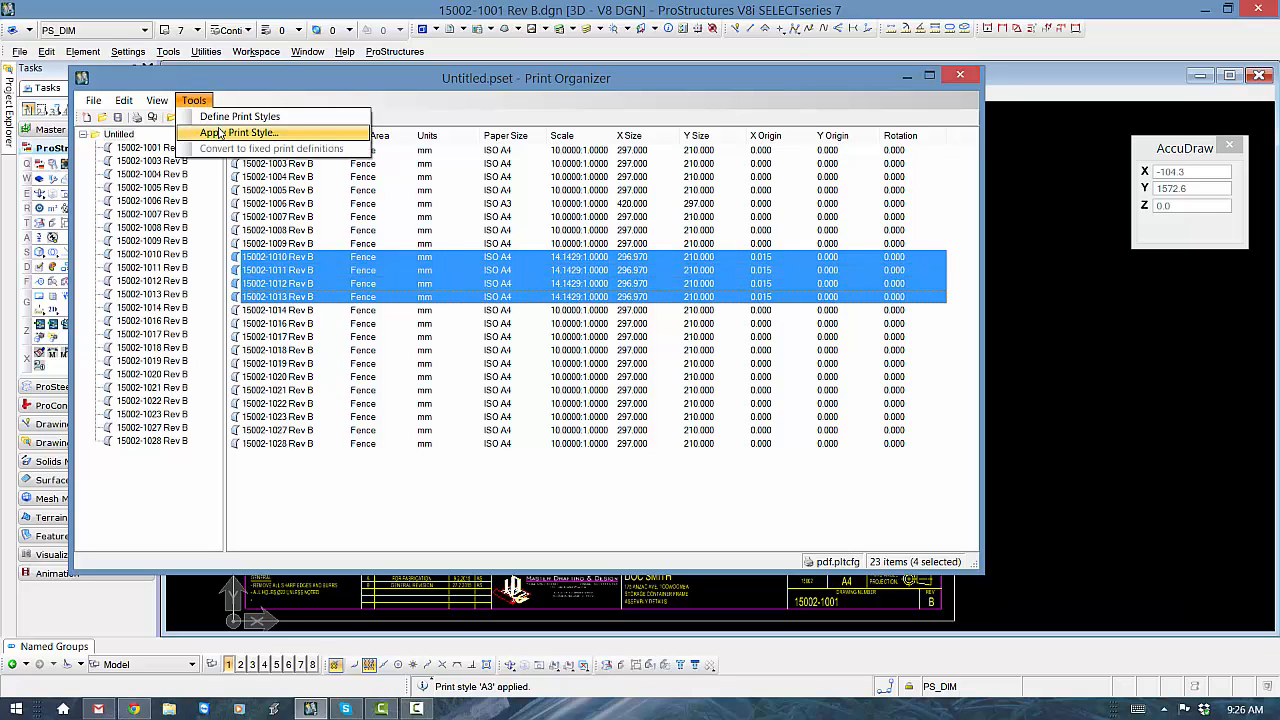
{"action": "left_click", "coordinate": [220, 127]}
{"action": "left_click", "coordinate": [405, 283]}
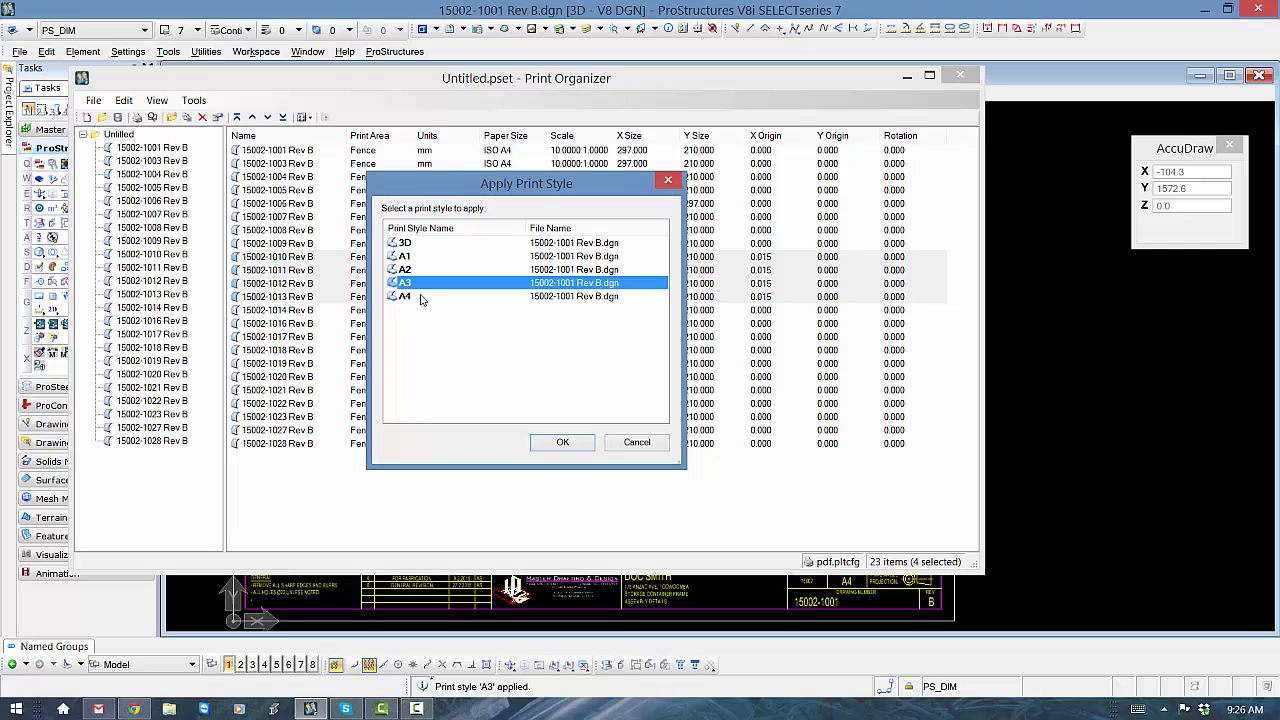
{"action": "left_click", "coordinate": [562, 442]}
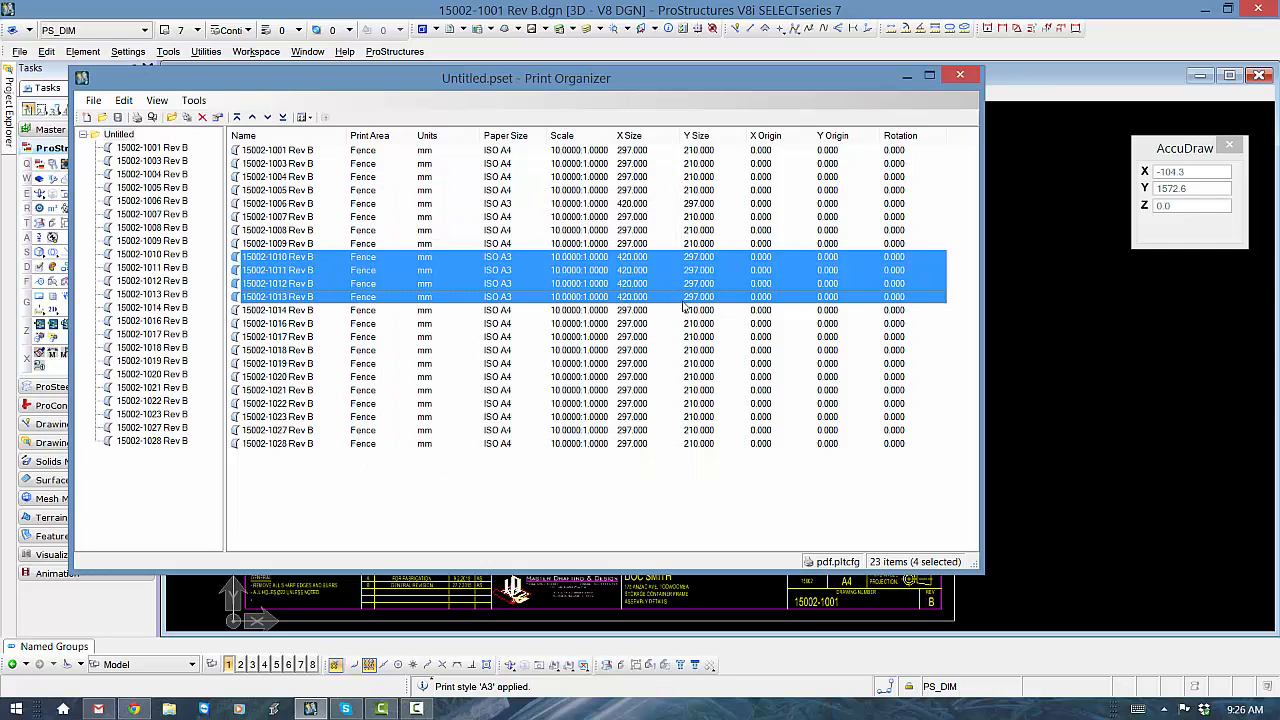
{"action": "left_click", "coordinate": [829, 392]}
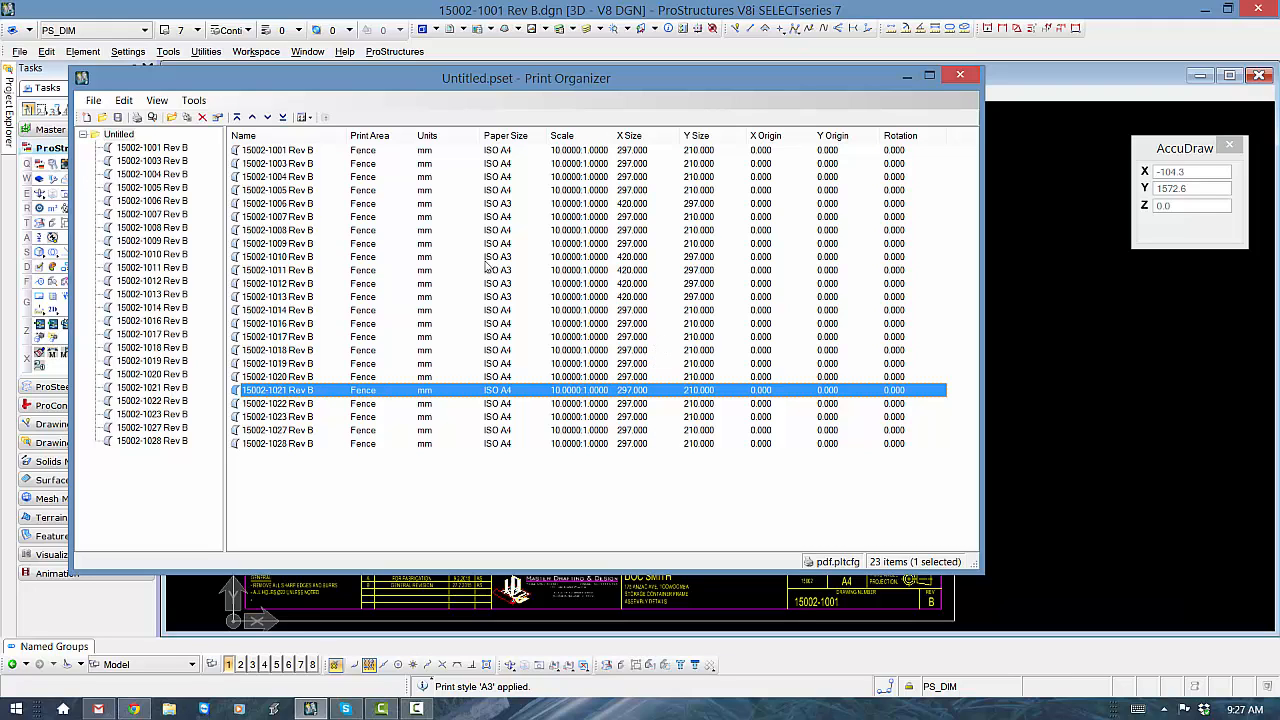
Select every drawing from 15002-1001 Rev B to 15002-1028 Rev B and open the print settings for the selection.
{"action": "left_click", "coordinate": [270, 152]}
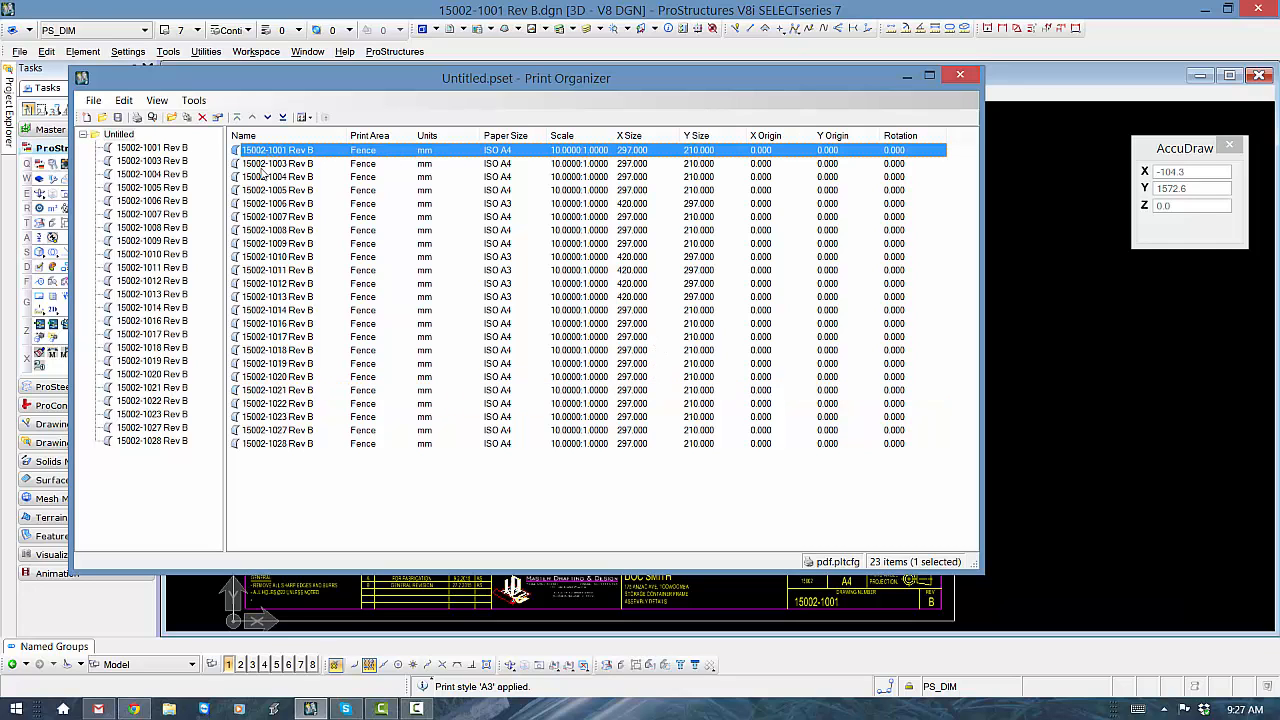
{"action": "left_click", "coordinate": [278, 444], "text": "shift"}
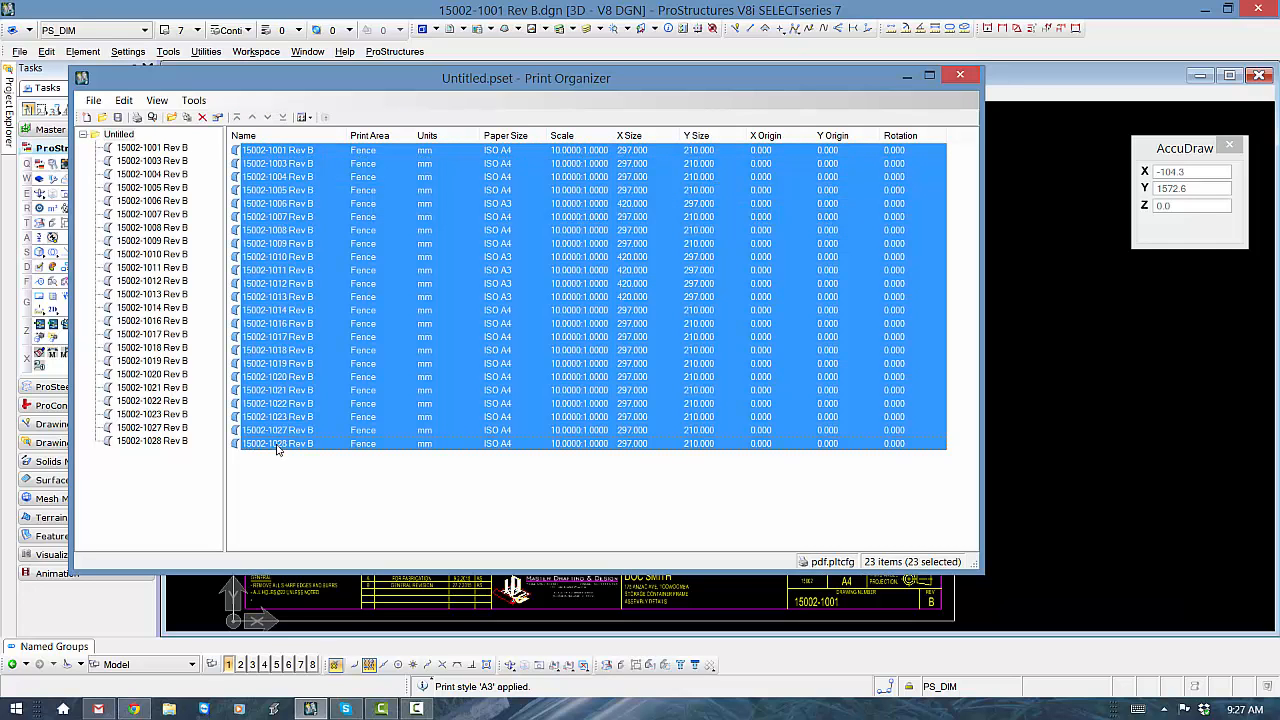
{"action": "left_click", "coordinate": [137, 117]}
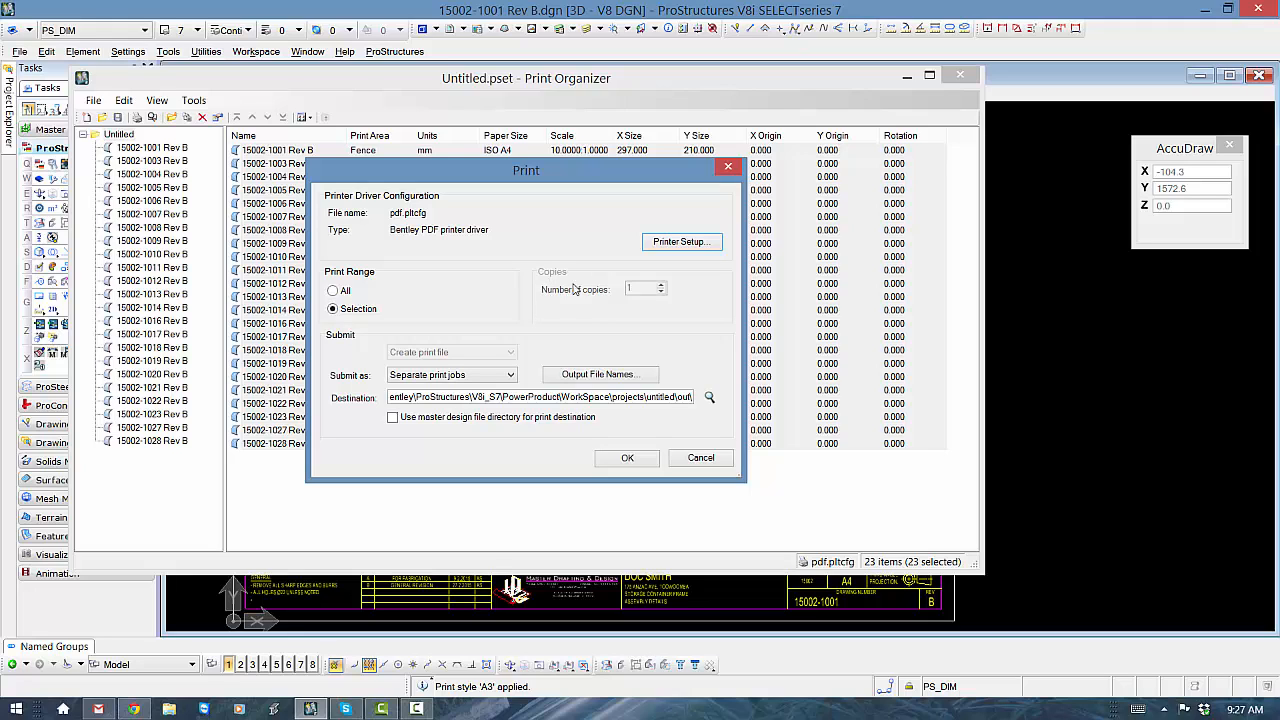
Set the output file name expression to <design name>, preview the resulting PDF names and accept the expression.
{"action": "left_click", "coordinate": [615, 377]}
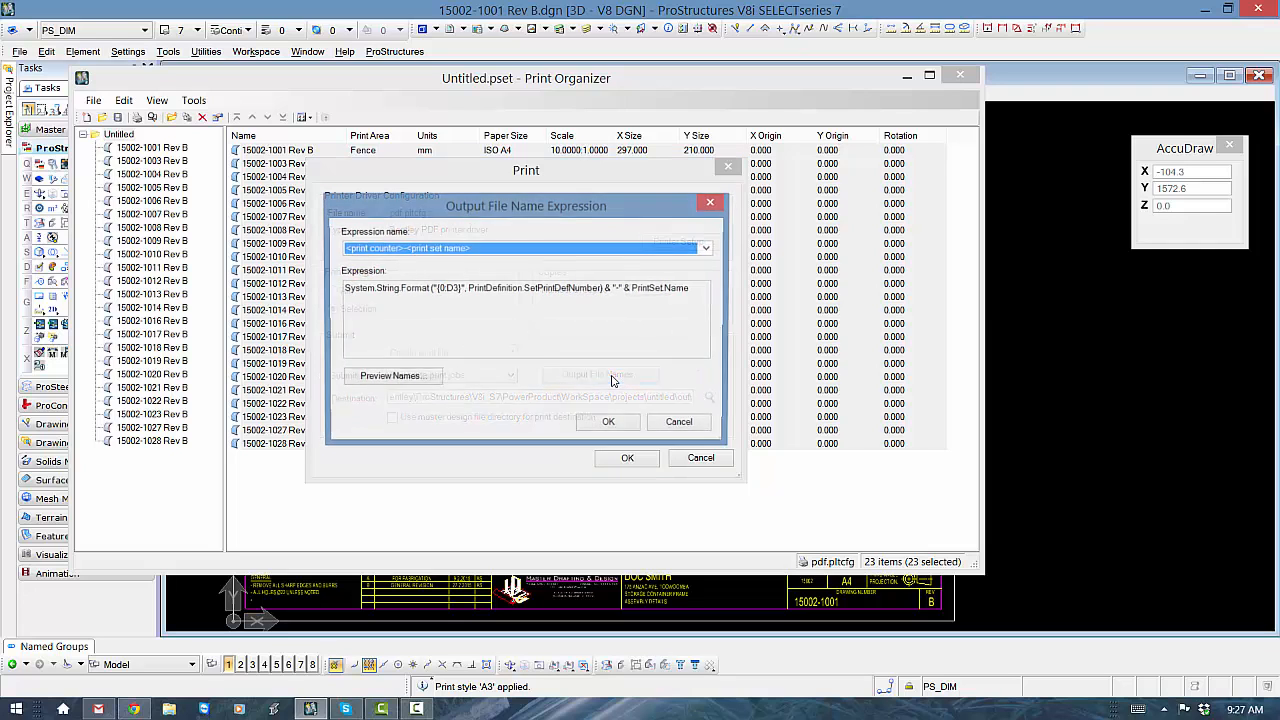
{"action": "left_click", "coordinate": [697, 250]}
{"action": "scroll", "coordinate": [480, 350], "scroll_direction": "down", "scroll_amount": 3}
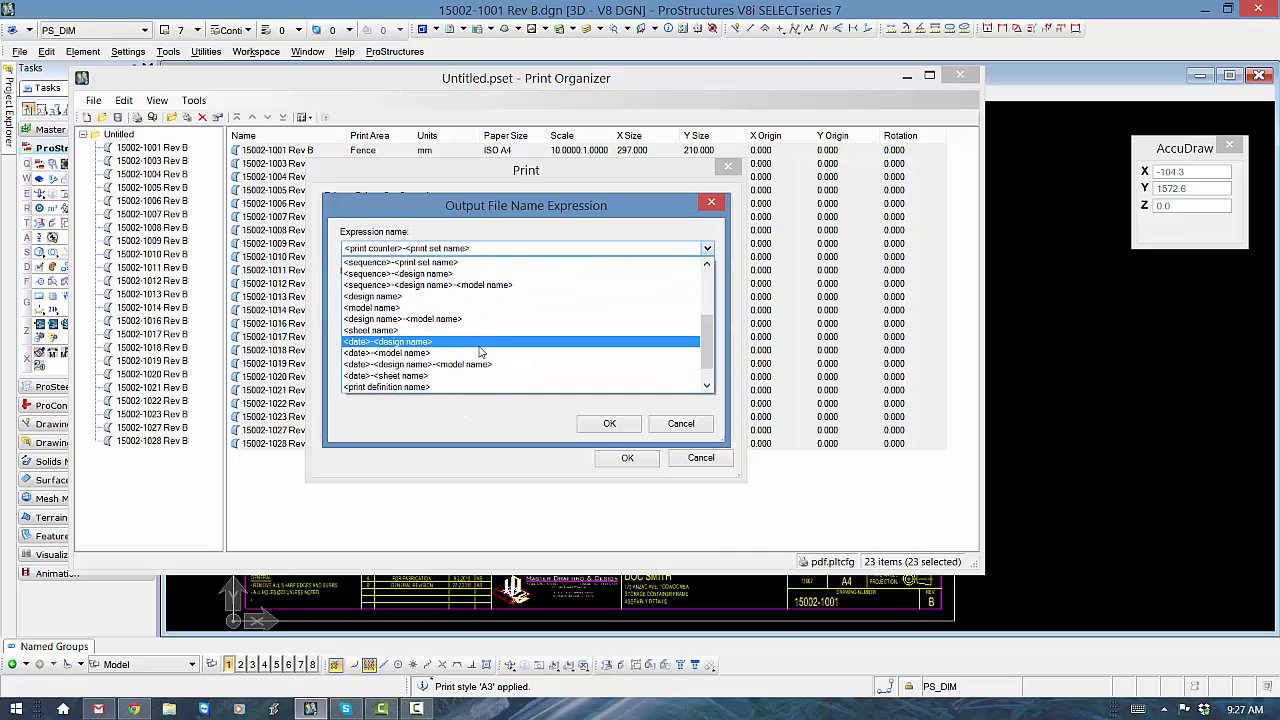
{"action": "left_click", "coordinate": [398, 296]}
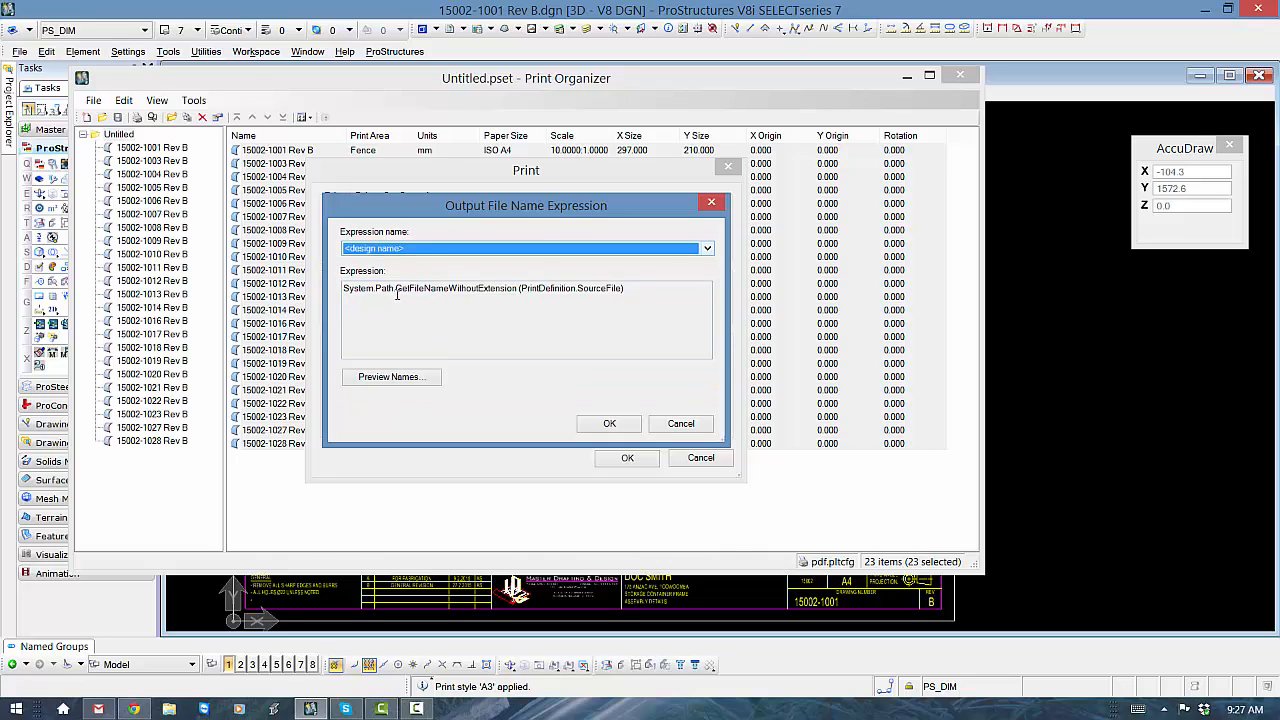
{"action": "left_click", "coordinate": [388, 377]}
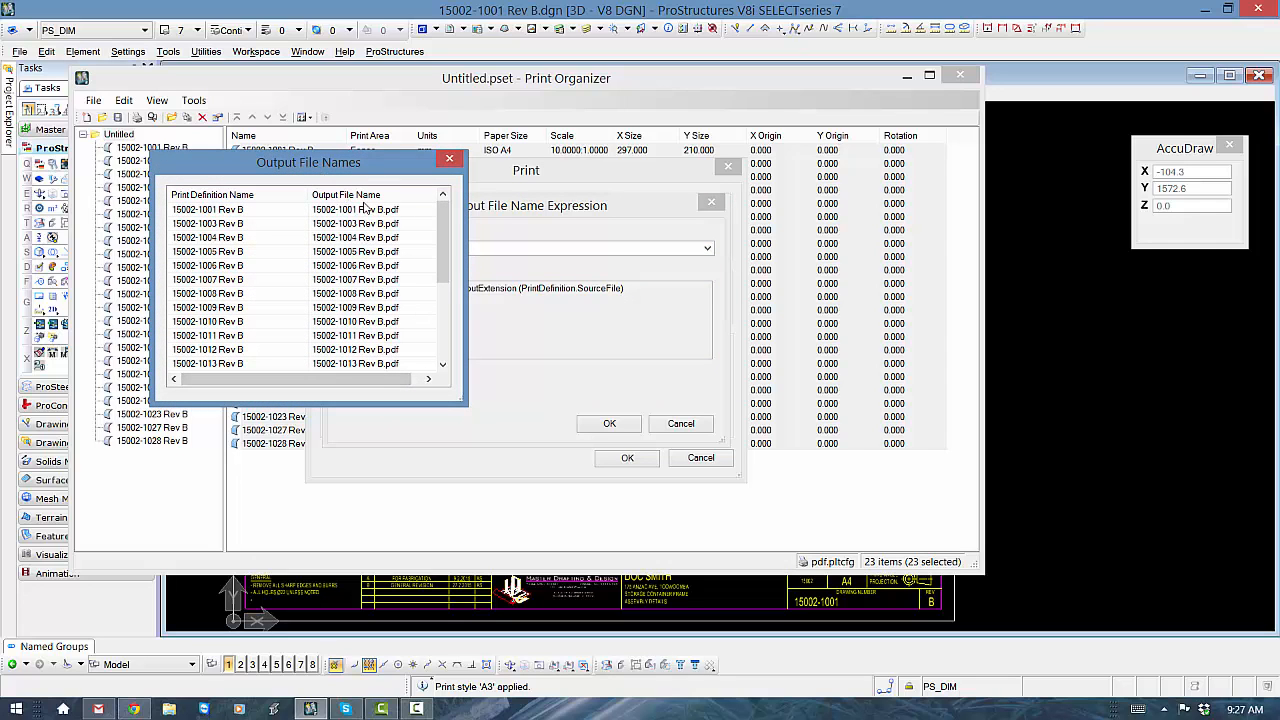
{"action": "left_click", "coordinate": [449, 159]}
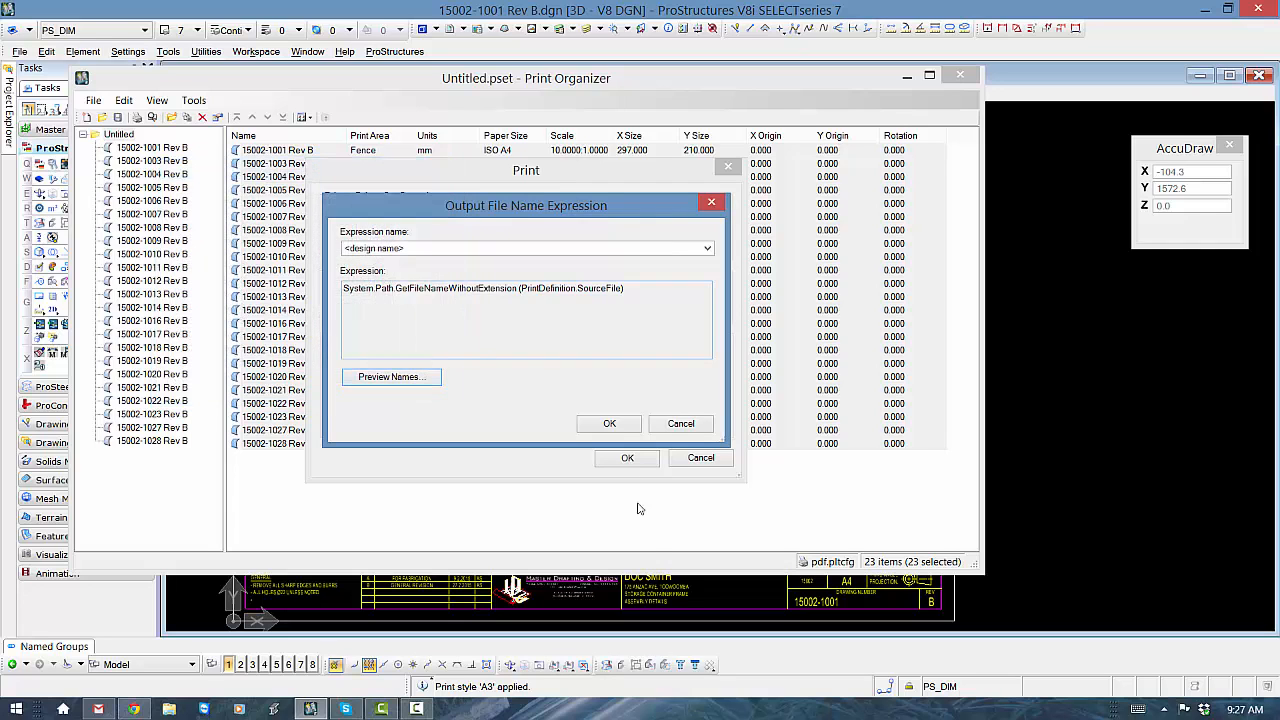
{"action": "left_click", "coordinate": [612, 424]}
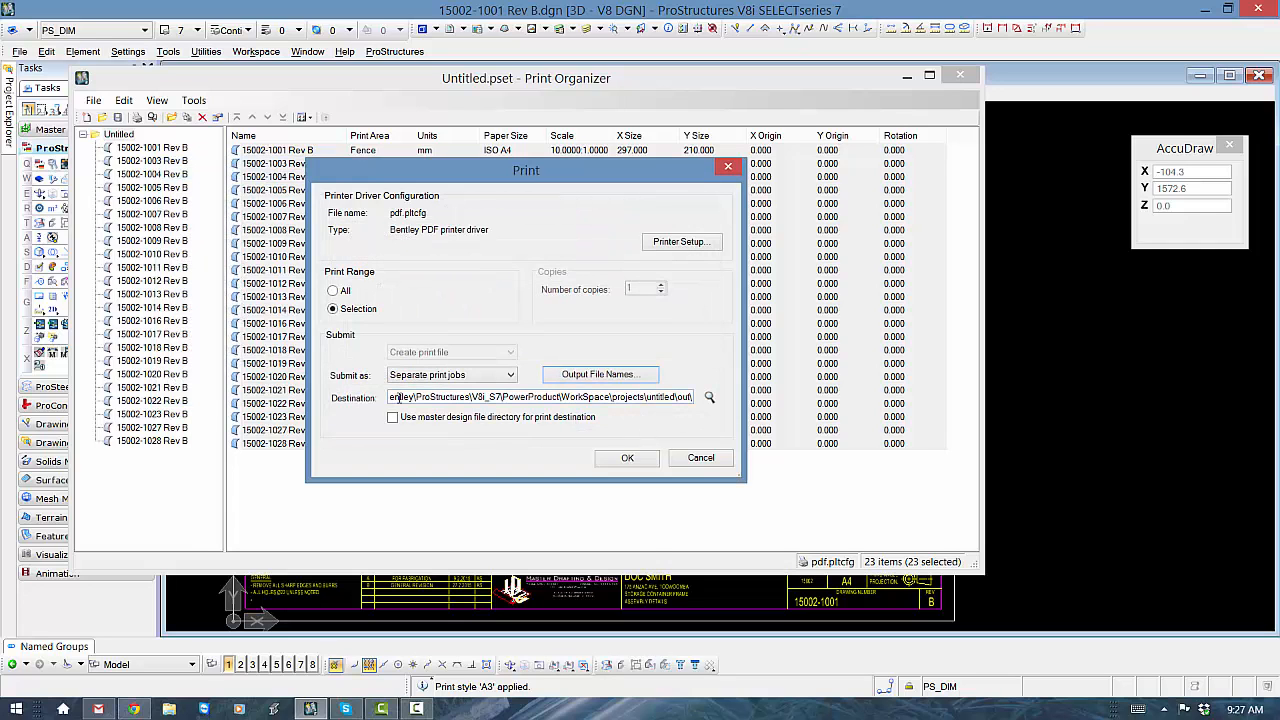
Set the print destination to the Detail folder inside the ProStructures workspace folder.
{"action": "left_click", "coordinate": [710, 398]}
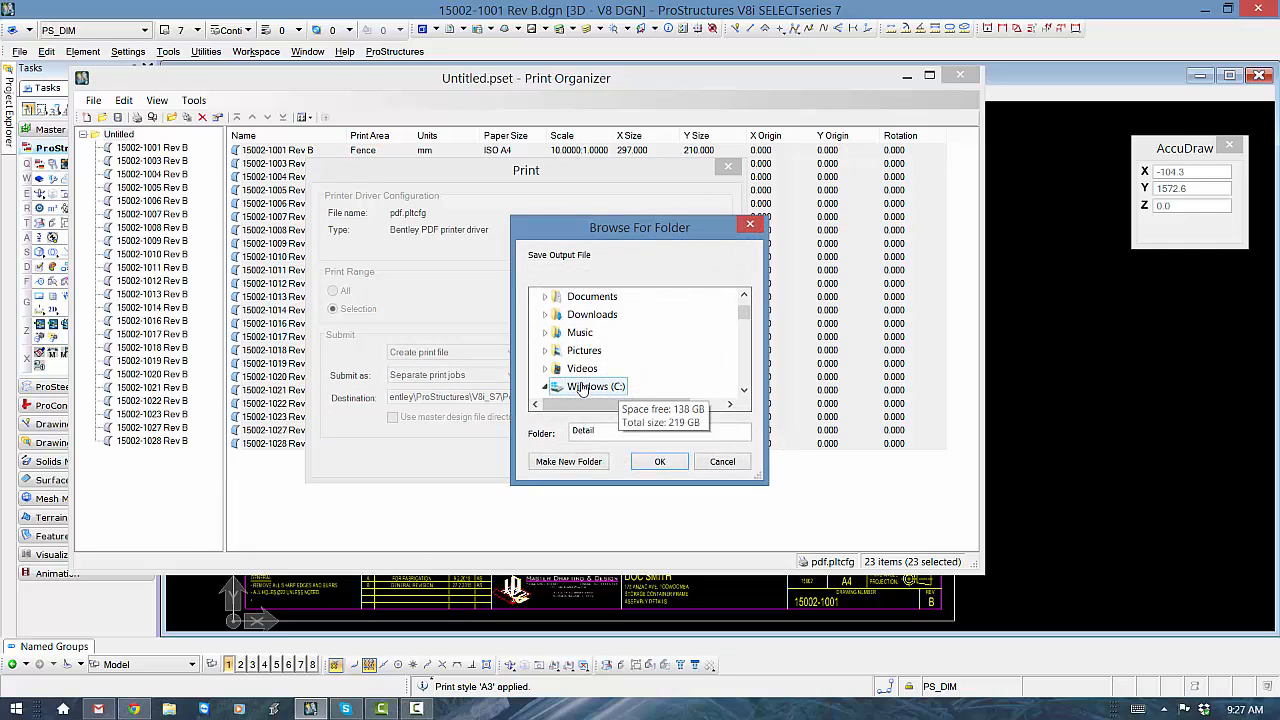
{"action": "left_click_drag", "start_coordinate": [744, 314], "coordinate": [754, 339]}
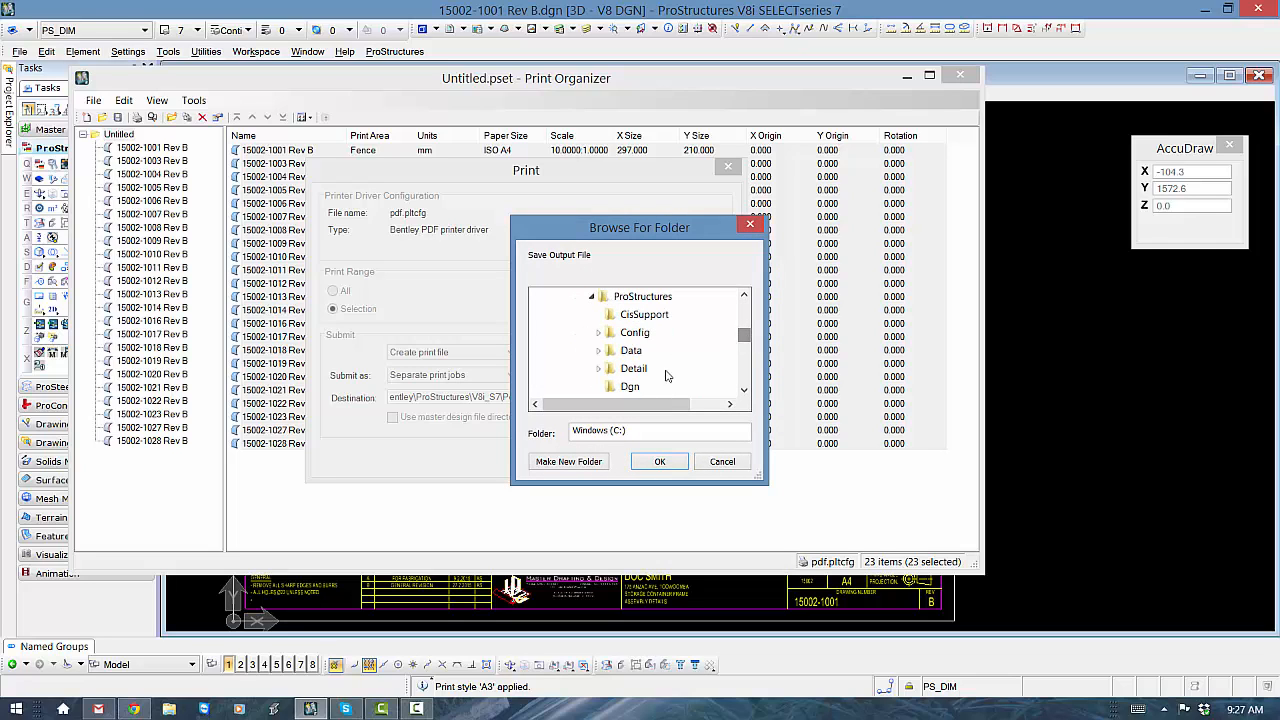
{"action": "left_click", "coordinate": [634, 369]}
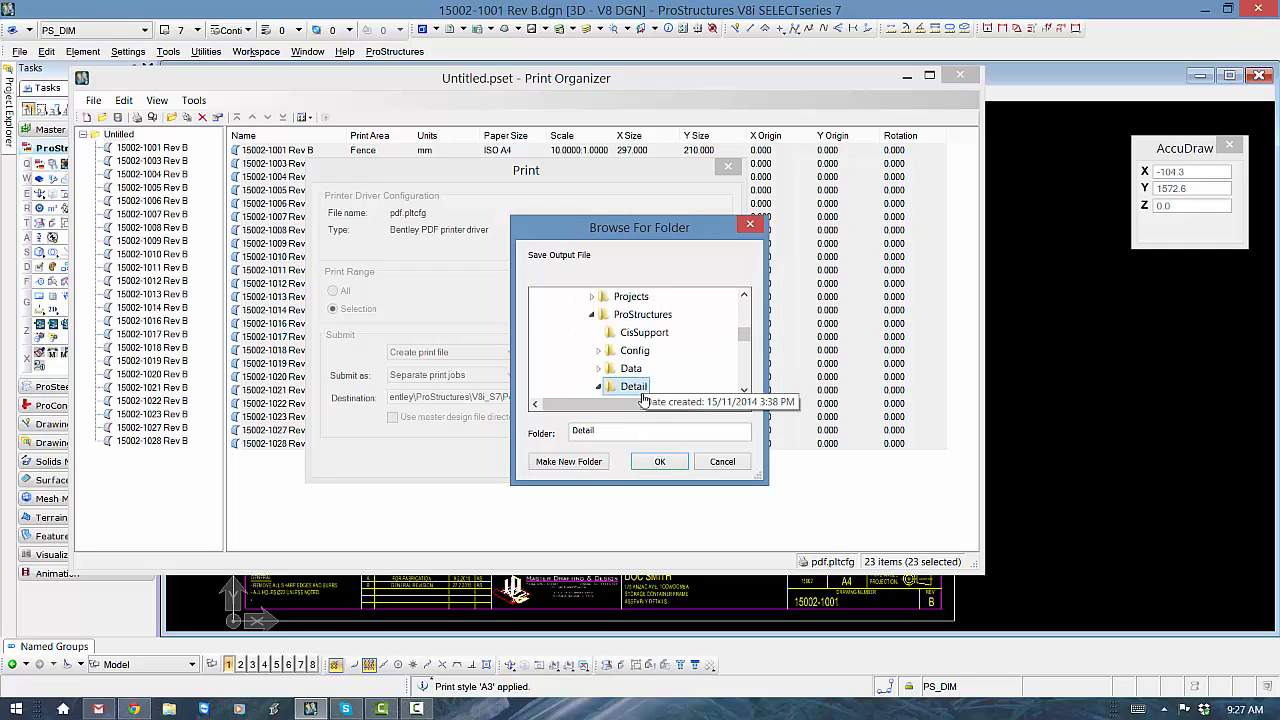
{"action": "left_click", "coordinate": [659, 462]}
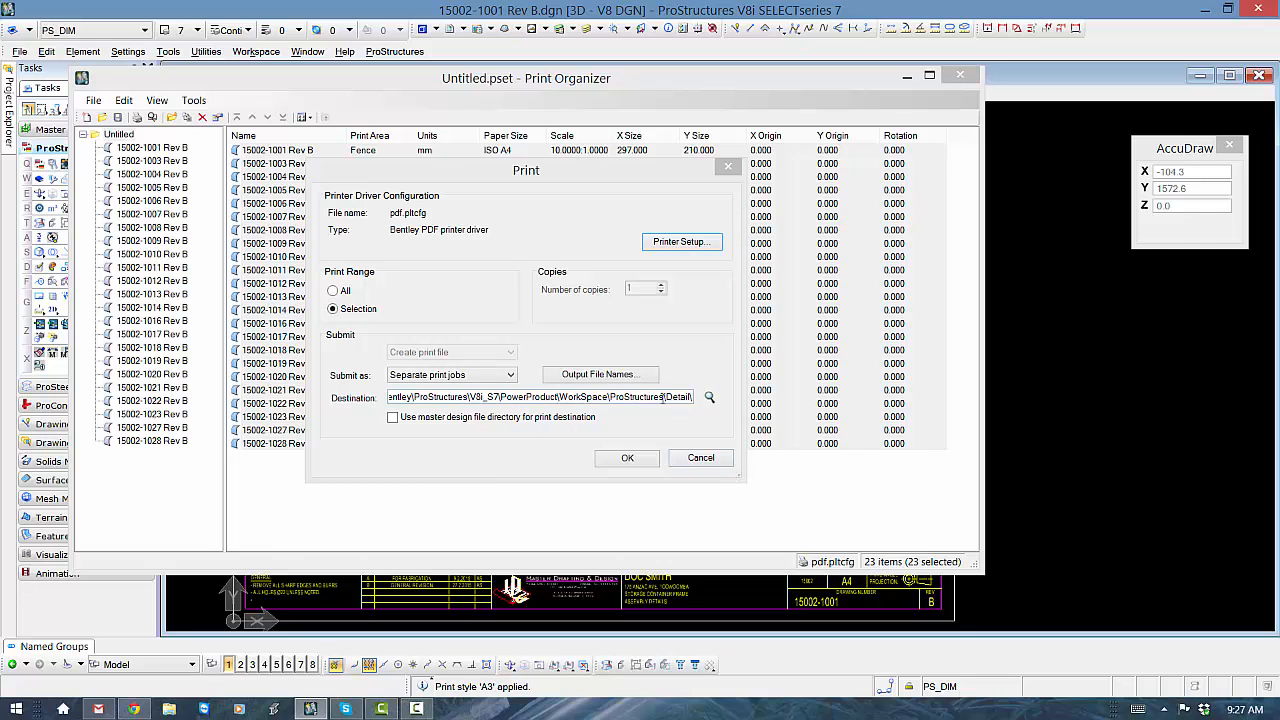
Print the selected drawings as separate PDF jobs and close Print Organizer without saving the print set.
{"action": "left_click", "coordinate": [627, 458]}
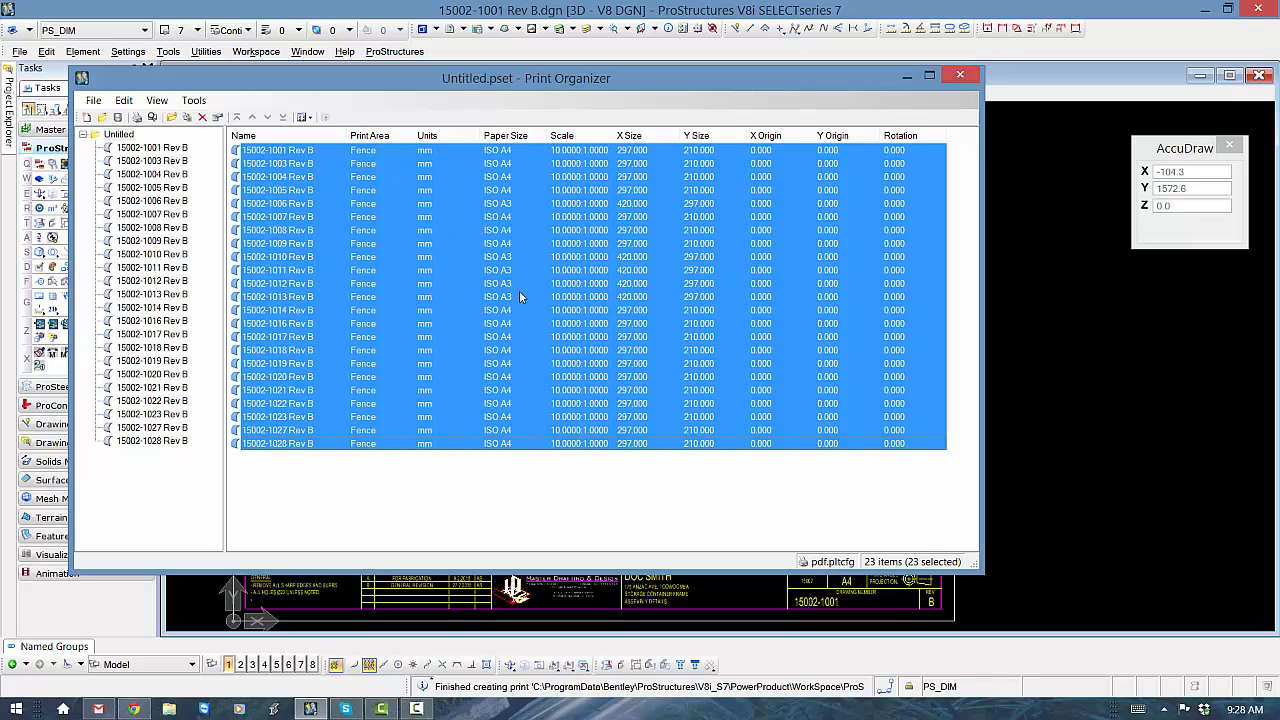
{"action": "left_click", "coordinate": [964, 76]}
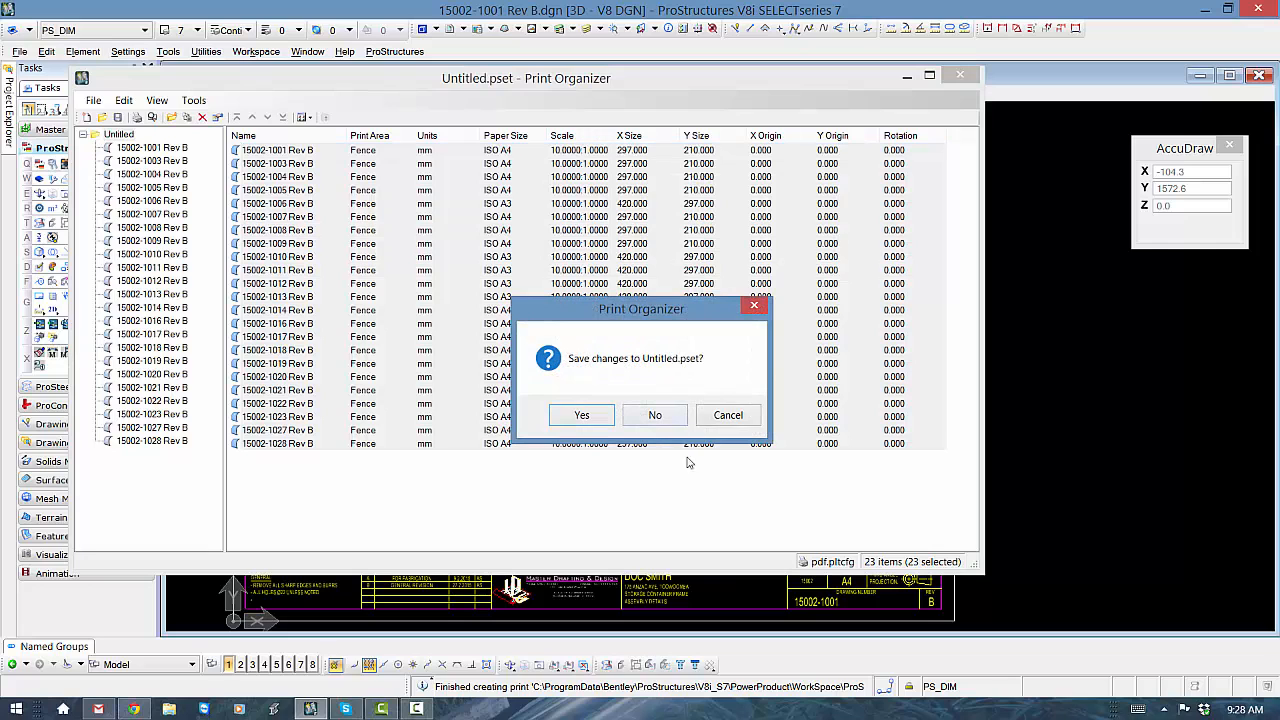
{"action": "left_click", "coordinate": [655, 415]}
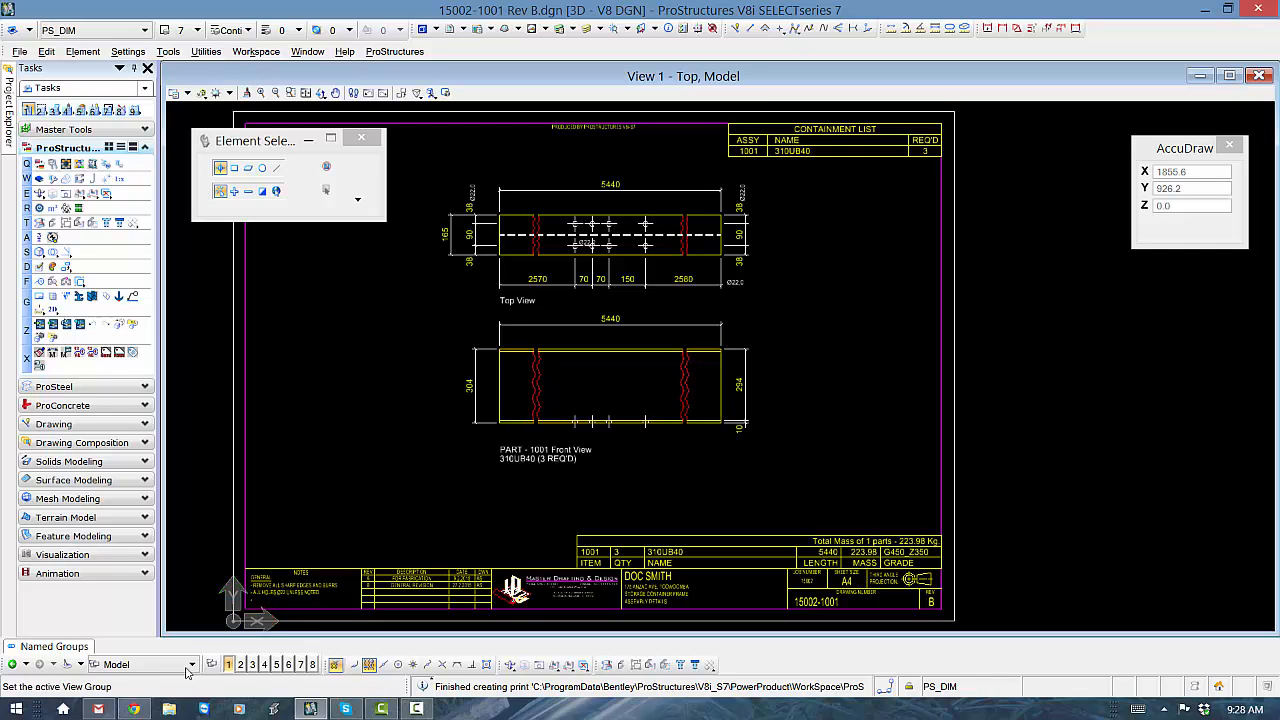
Switch to File Explorer, go to the S7 Power Detail folder and open 15002-1001 Rev B.pdf to check the print.
{"action": "left_click", "coordinate": [177, 708]}
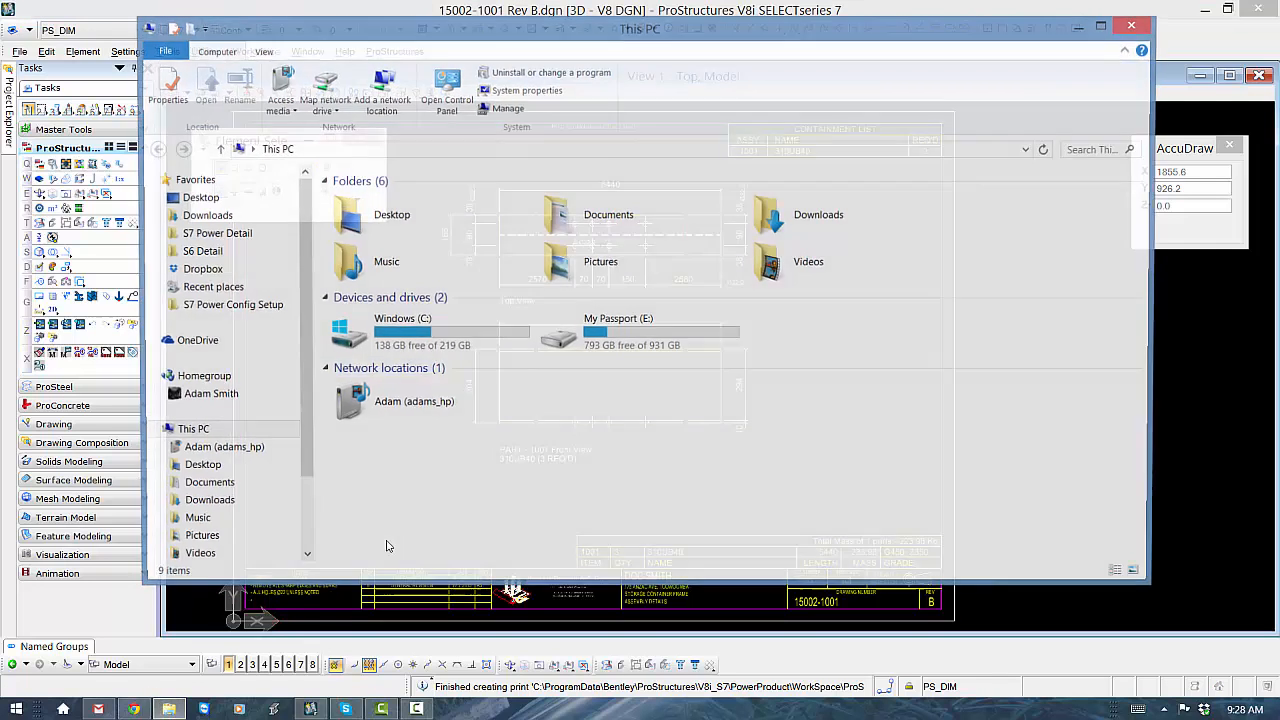
{"action": "left_click", "coordinate": [208, 235]}
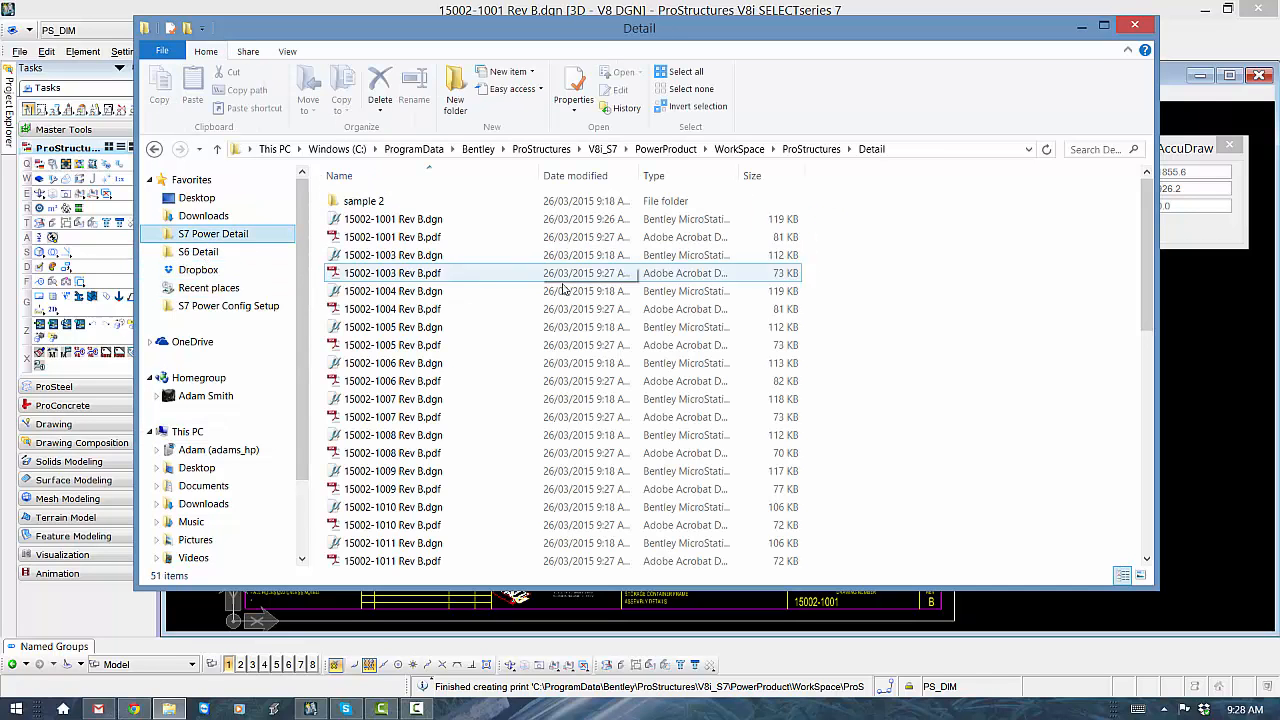
{"action": "left_click", "coordinate": [376, 238]}
{"action": "double_click", "coordinate": [376, 238]}
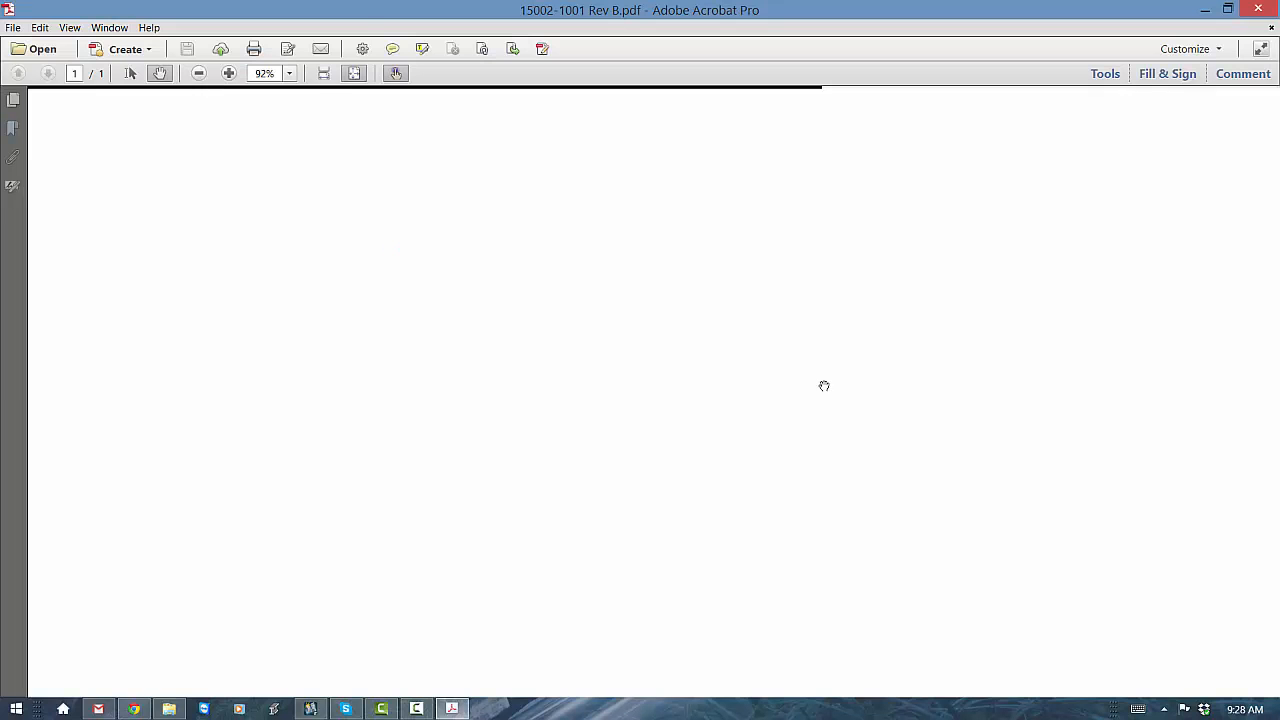